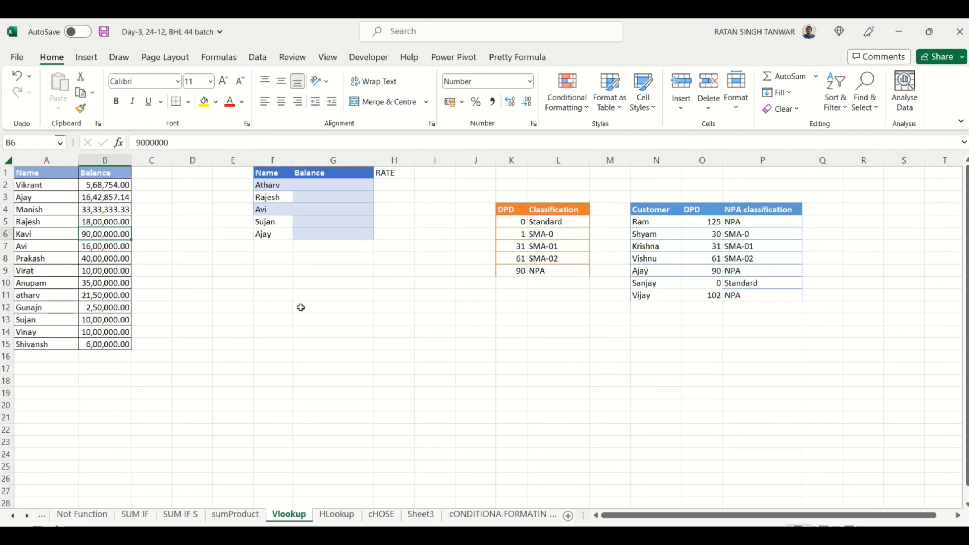
# Highlight the source table of names and balances in A1:B15 to review its extent
pyautogui.press('Up')
pyautogui.press('Left')
pyautogui.press('Up')
pyautogui.press('Up')
pyautogui.press('Up')
pyautogui.press('Up')
pyautogui.hotkey('shift', 'Down')
pyautogui.hotkey('shift', 'Right')
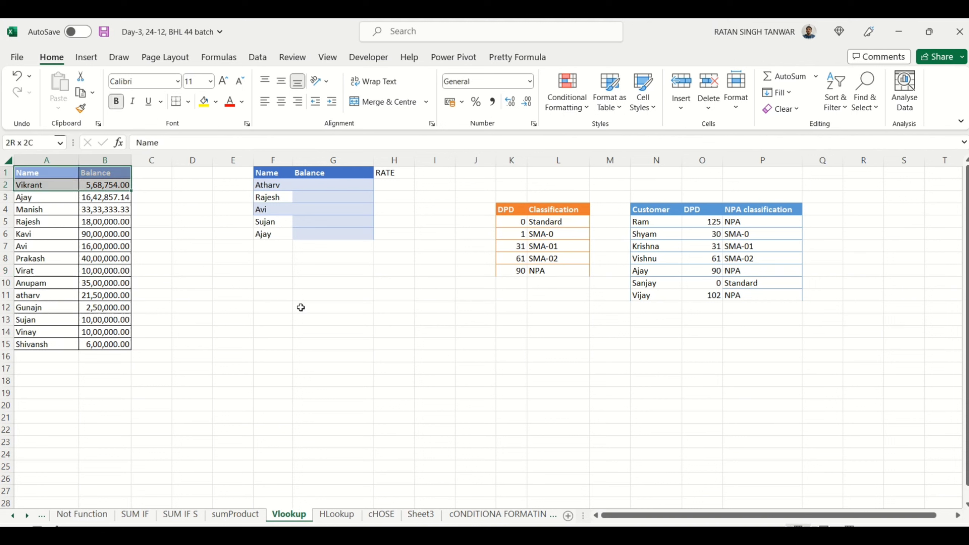
pyautogui.hotkey('shift', 'Down')
pyautogui.hotkey('shift', 'Down')
pyautogui.hotkey('shift', 'Down')
pyautogui.hotkey('shift', 'Down')
pyautogui.hotkey('shift', 'Down')
pyautogui.hotkey('shift', 'Down')
pyautogui.hotkey('shift', 'Down')
pyautogui.hotkey('shift', 'Down')
pyautogui.hotkey('shift', 'Down')
pyautogui.hotkey('shift', 'Down')
pyautogui.hotkey('shift', 'Down')
pyautogui.hotkey('shift', 'Down')
pyautogui.hotkey('shift', 'Down')
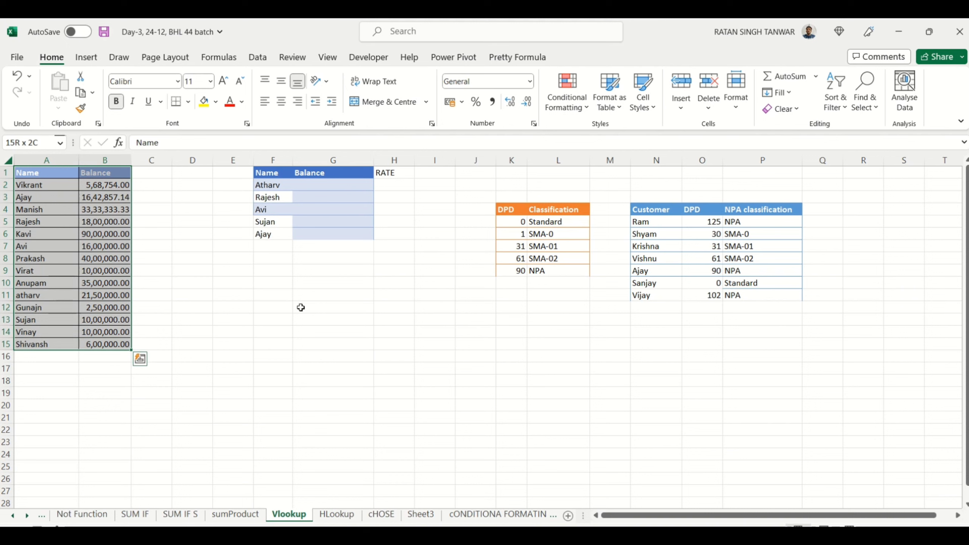
# Start a VLOOKUP formula in G2 with the name in F2 as the lookup value
pyautogui.press('Right')
pyautogui.press('Right')
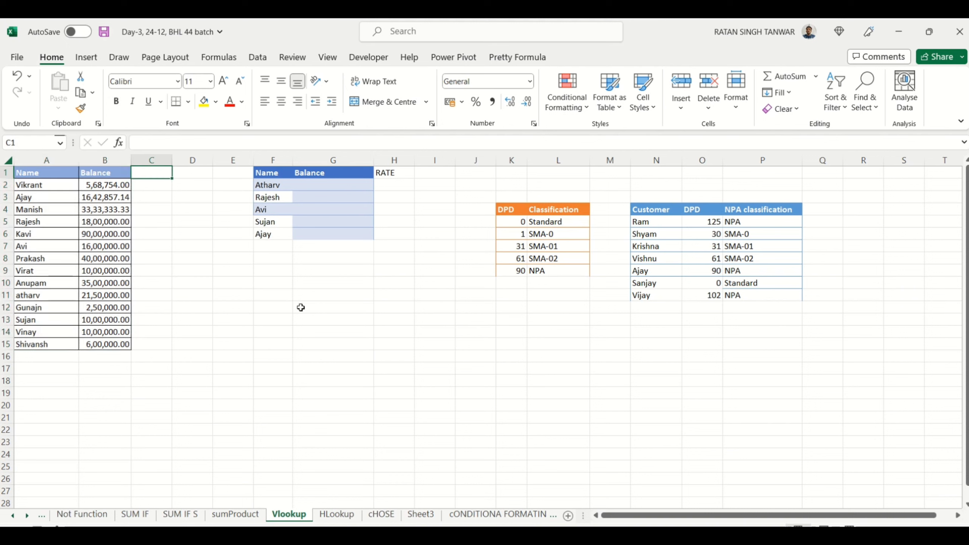
pyautogui.press('Right')
pyautogui.press('Right')
pyautogui.press('Right')
pyautogui.press('Right')
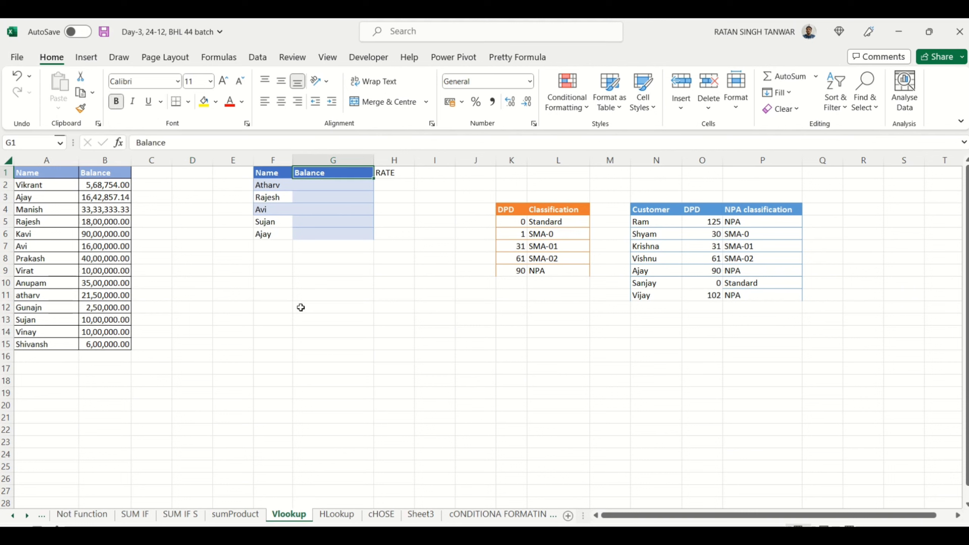
pyautogui.press('Down')
pyautogui.press('Left')
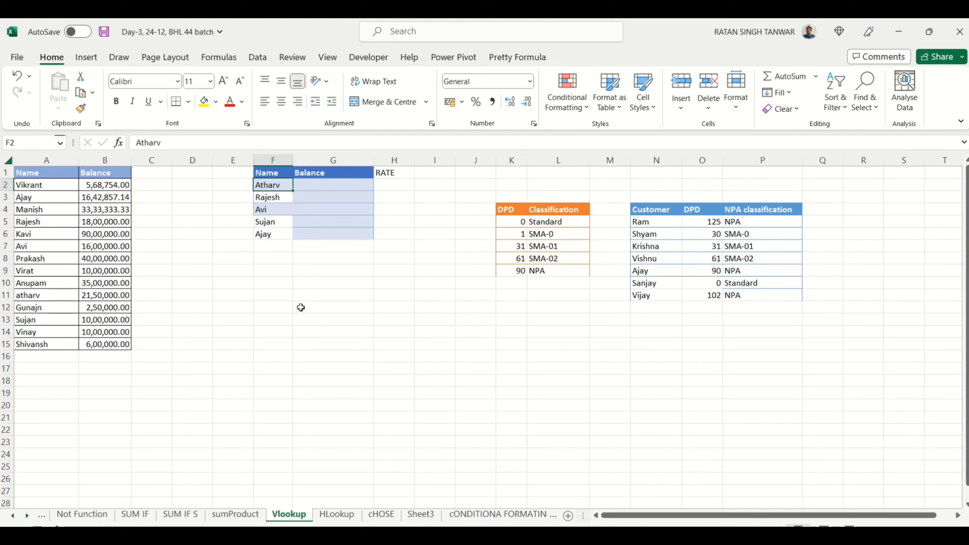
pyautogui.press('Right')
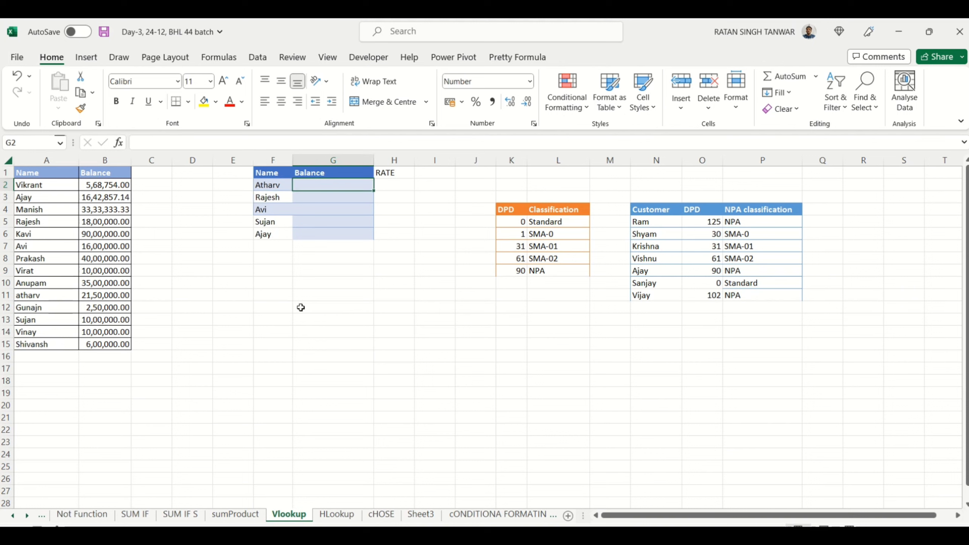
pyautogui.write('=')
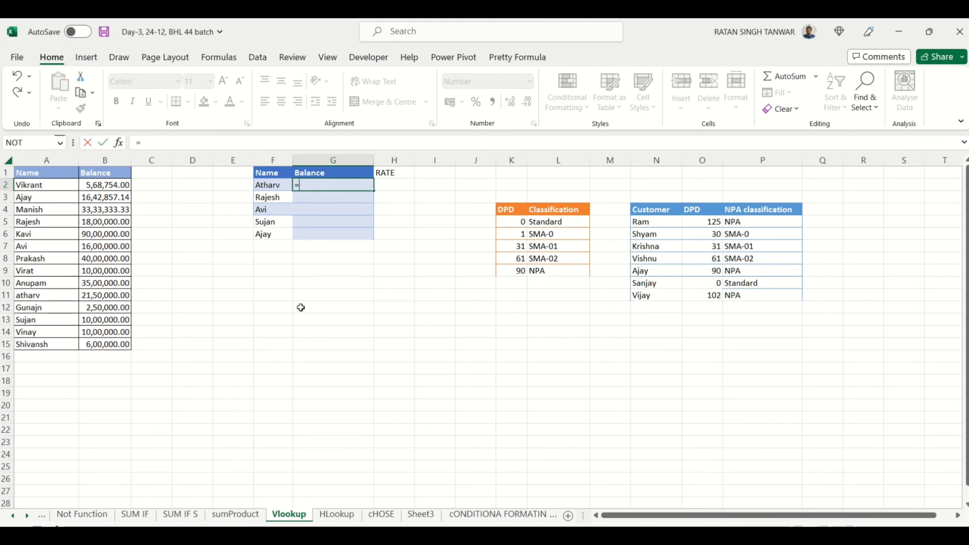
pyautogui.press('Escape')
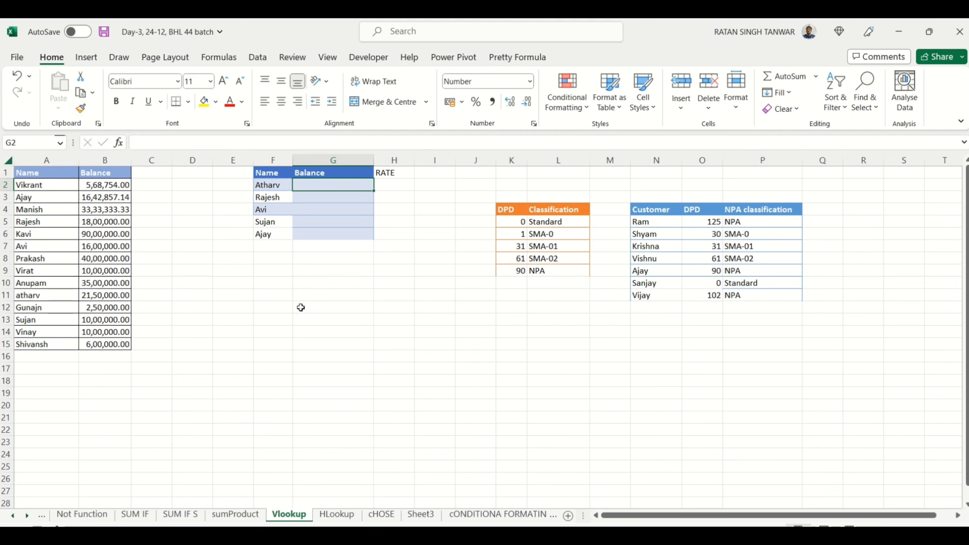
pyautogui.write('=')
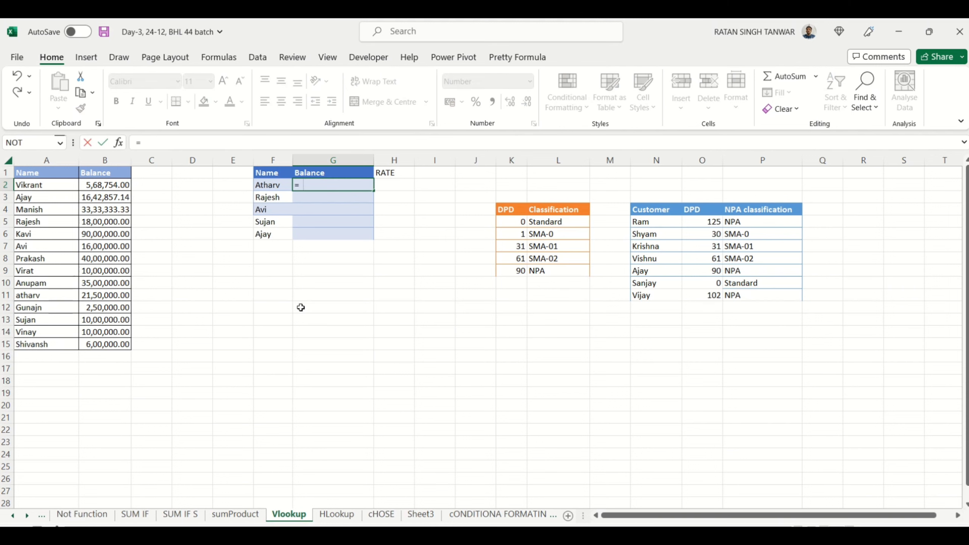
pyautogui.write('vl')
pyautogui.press('Tab')
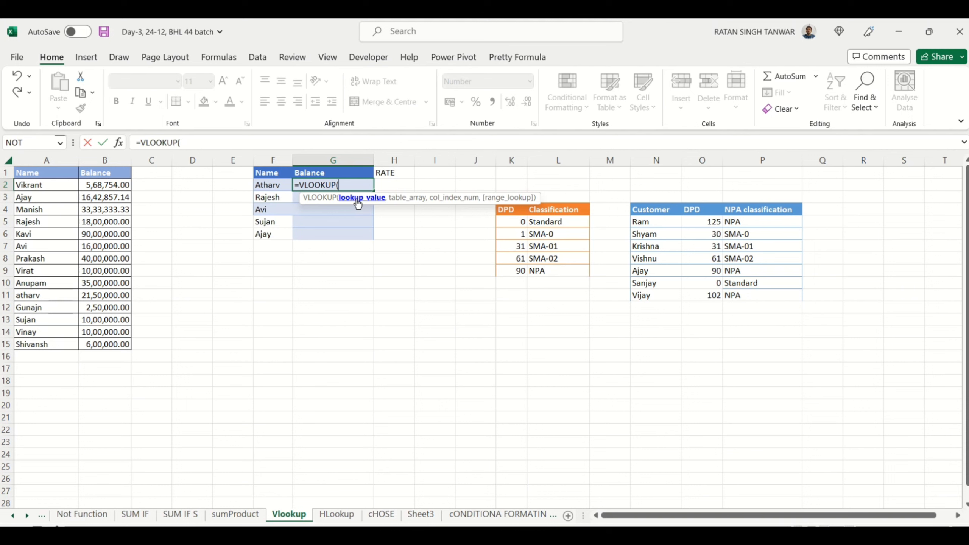
pyautogui.click(273, 186)
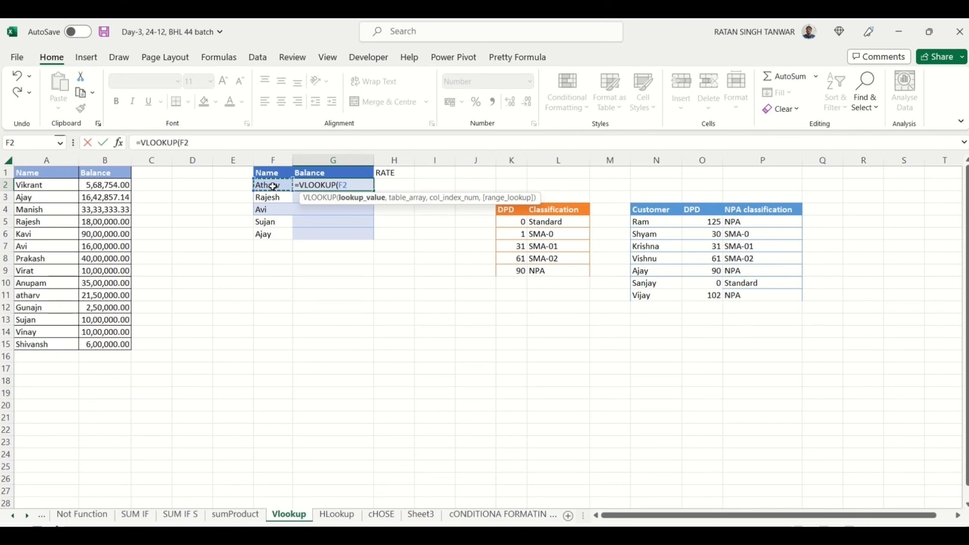
pyautogui.write(',')
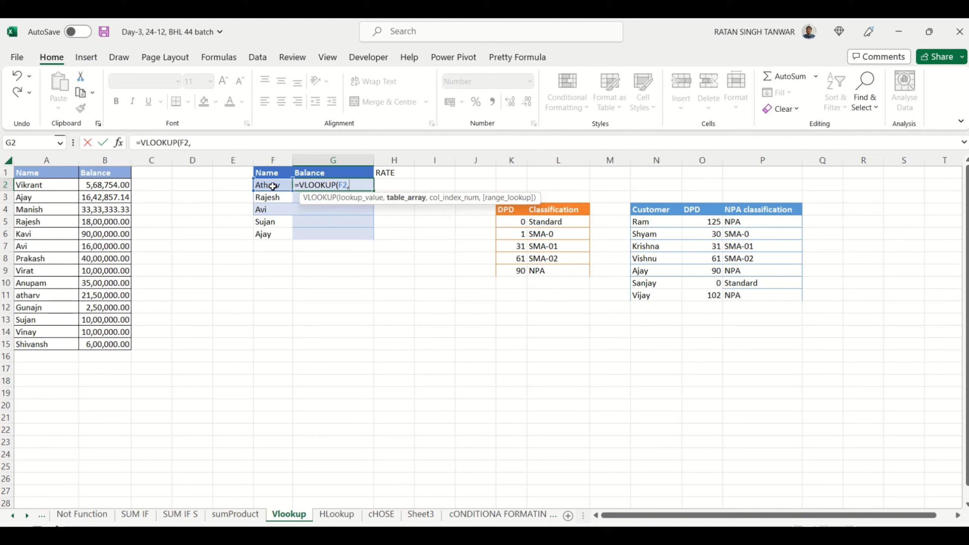
# Set the table array of the VLOOKUP in G2 to the source data range A2:B15
pyautogui.press('Left')
pyautogui.press('Left')
pyautogui.press('Left')
pyautogui.press('Left')
pyautogui.press('Left')
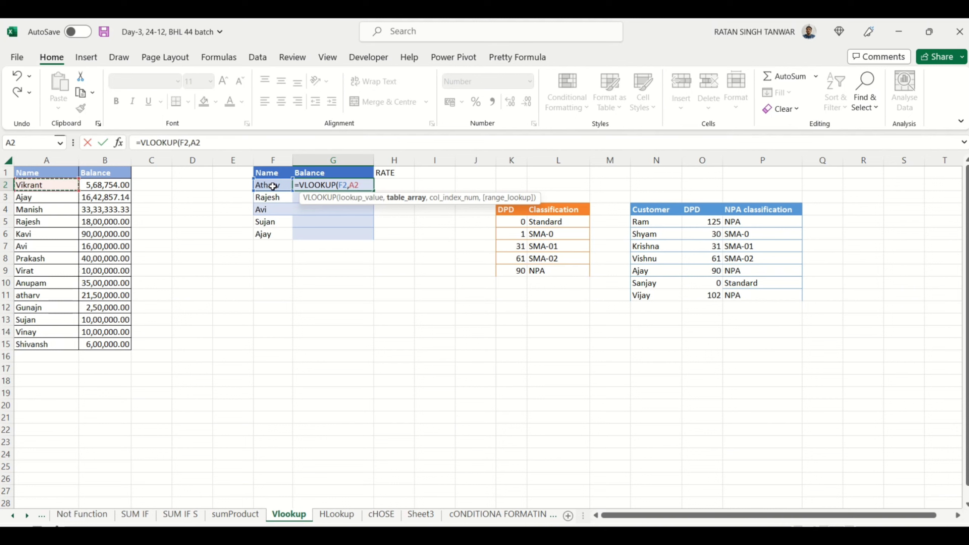
pyautogui.hotkey('shift', 'Right')
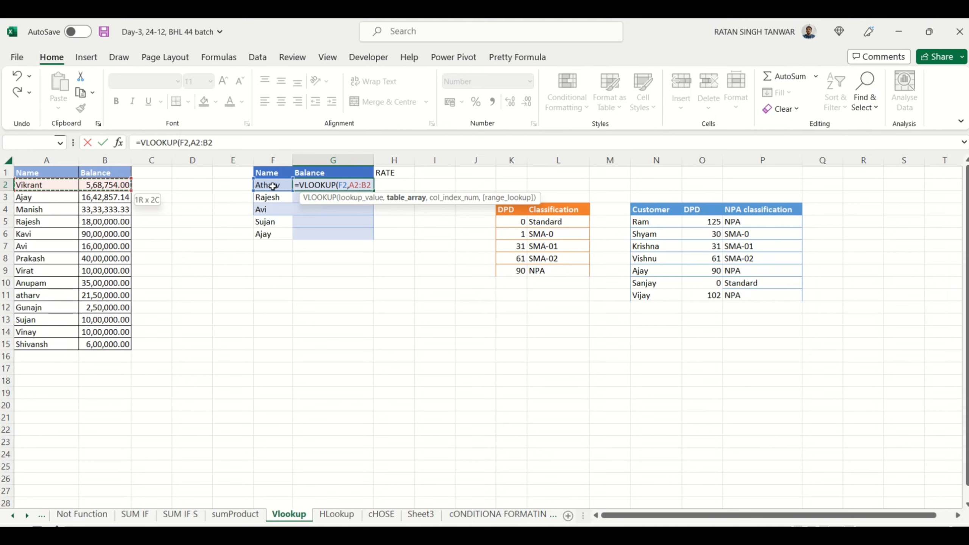
pyautogui.hotkey('shift', 'Down')
pyautogui.hotkey('shift', 'Down')
pyautogui.hotkey('shift', 'Down')
pyautogui.hotkey('shift', 'Down')
pyautogui.hotkey('shift', 'Down')
pyautogui.hotkey('shift', 'Down')
pyautogui.hotkey('shift', 'Down')
pyautogui.hotkey('shift', 'Down')
pyautogui.hotkey('shift', 'Down')
pyautogui.hotkey('shift', 'Down')
pyautogui.hotkey('shift', 'Down')
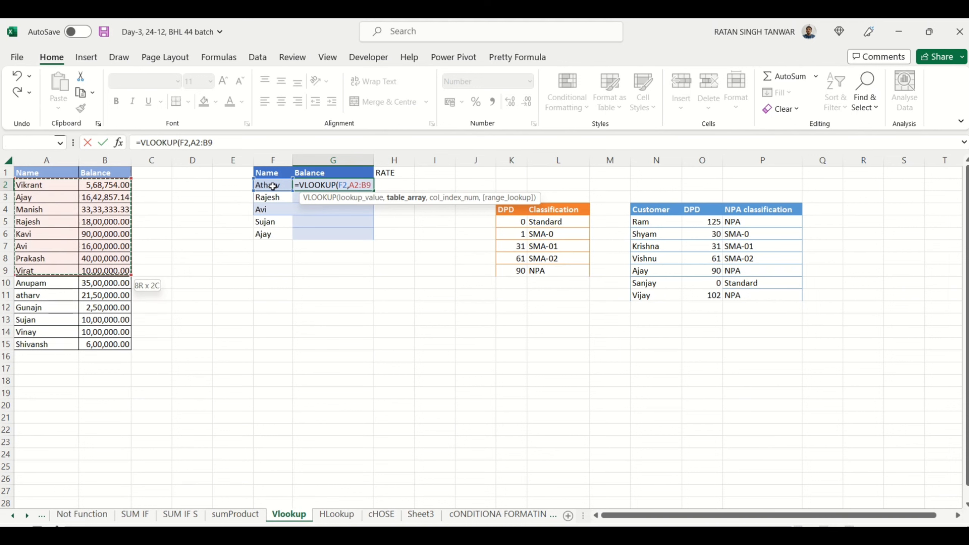
pyautogui.hotkey('shift', 'Down')
pyautogui.hotkey('shift', 'Down')
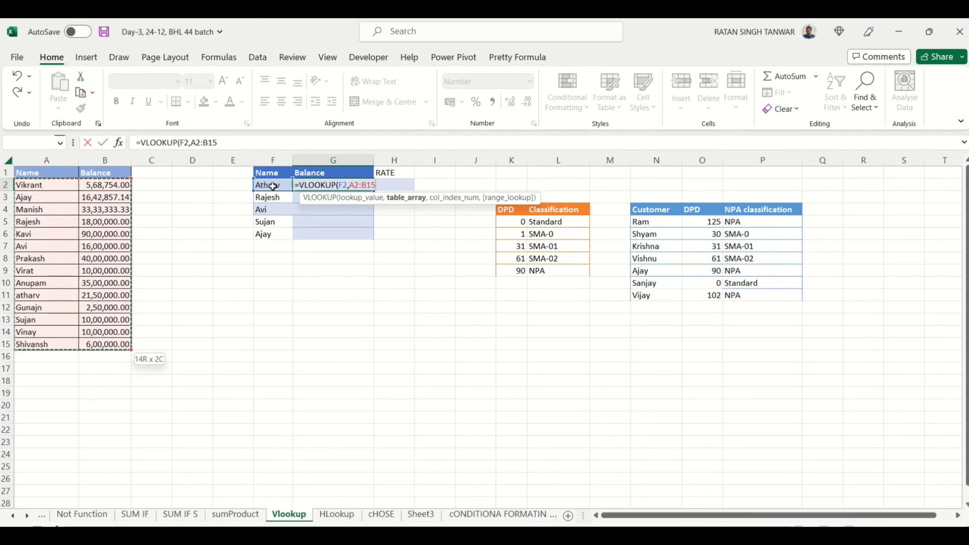
pyautogui.write(',')
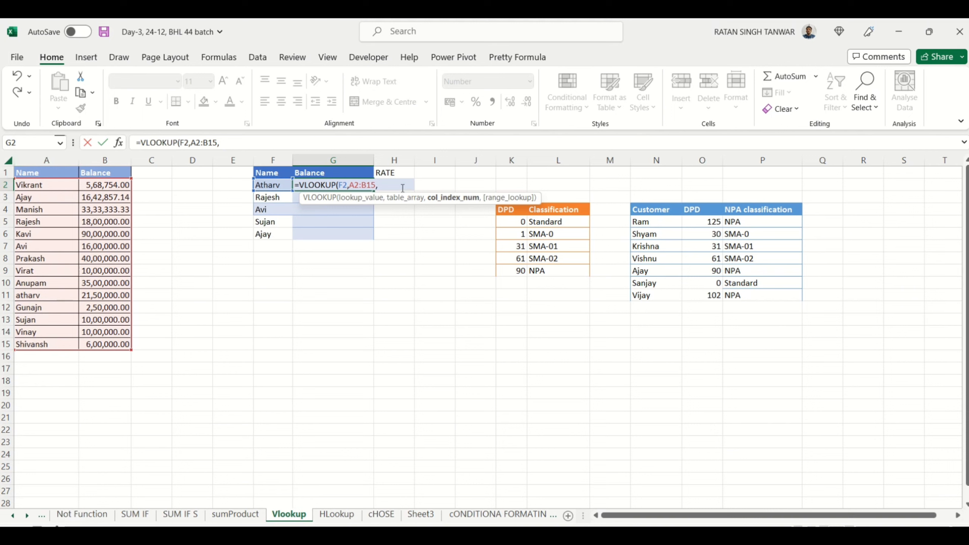
# Complete the VLOOKUP in G2 with column index 2 and range lookup 0 for an exact match
pyautogui.write('2,')
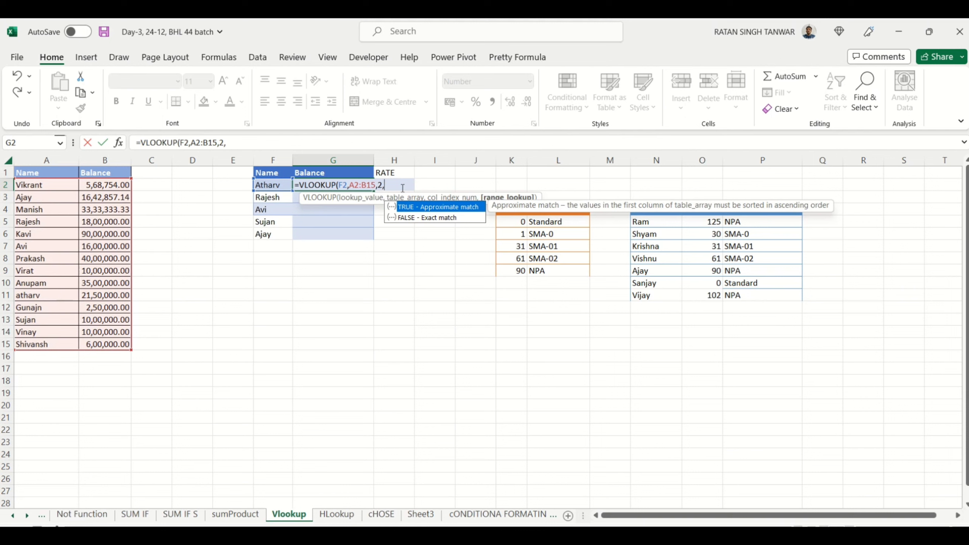
pyautogui.press('Down')
pyautogui.press('Up')
pyautogui.press('Down')
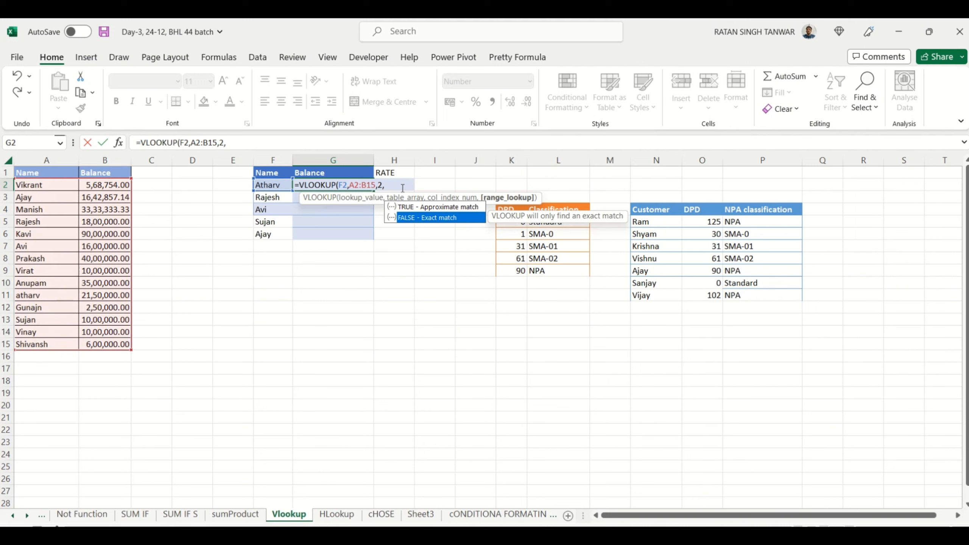
pyautogui.press('Up')
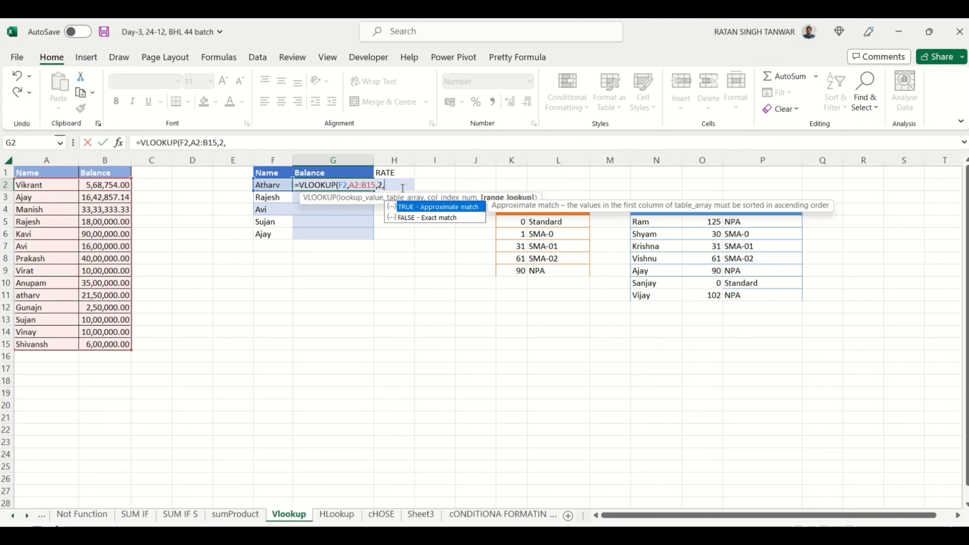
pyautogui.press('Down')
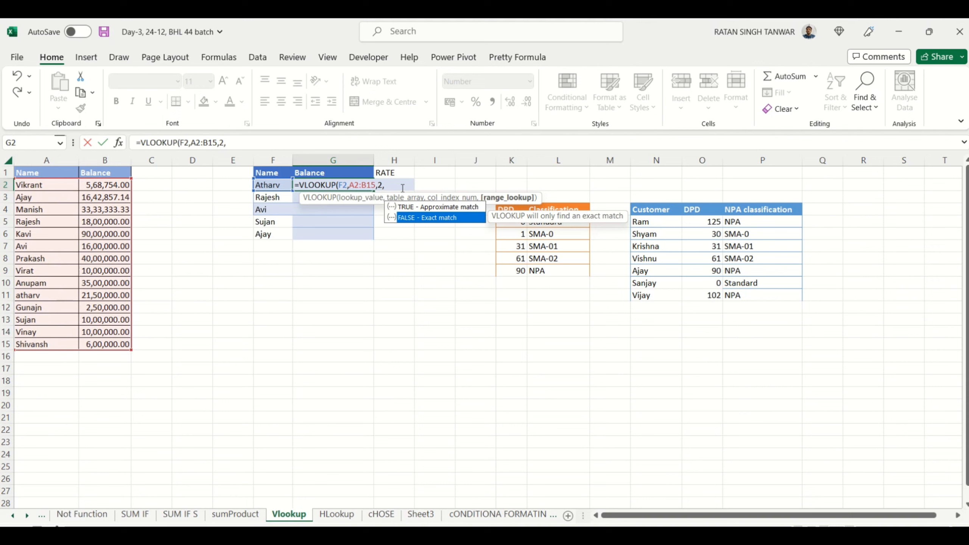
pyautogui.write('0')
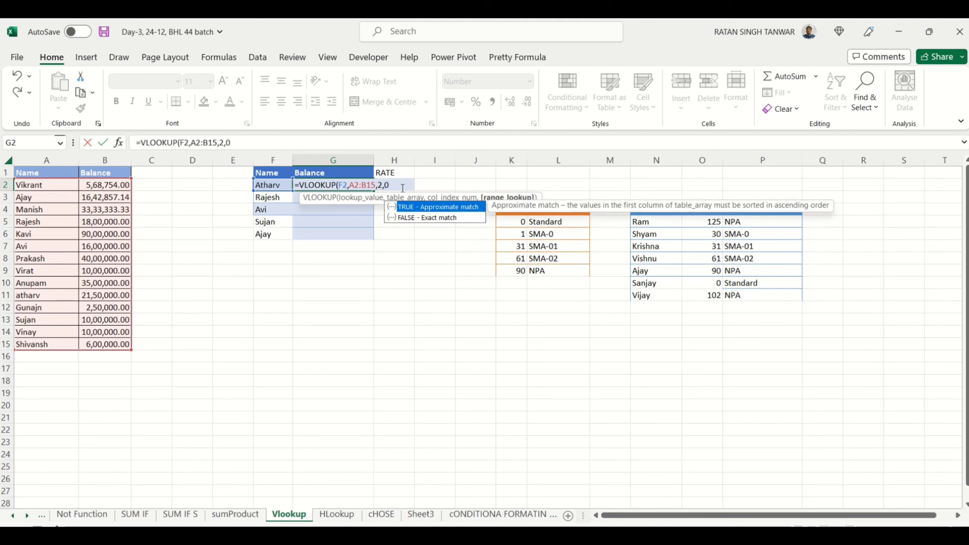
pyautogui.press('Return')
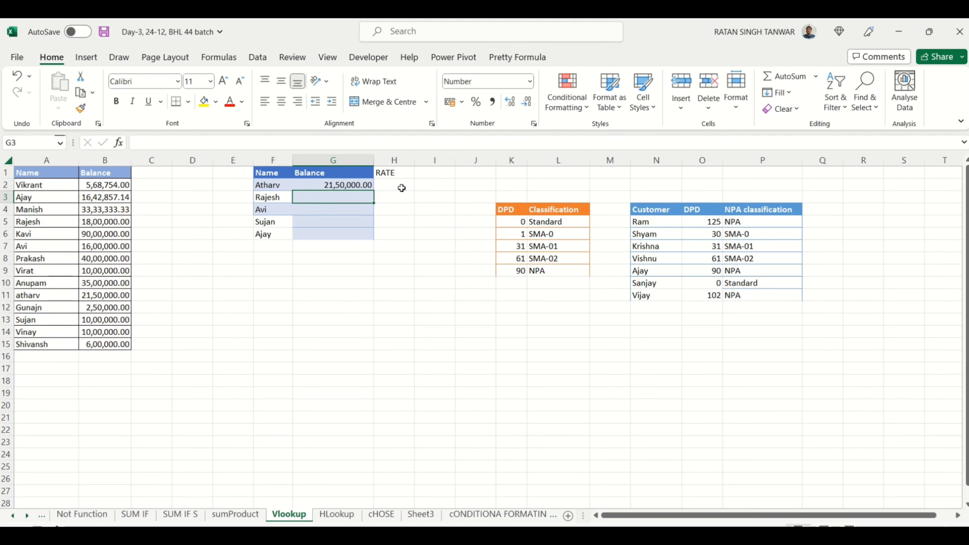
# Inspect the references used by the VLOOKUP formula in G2
pyautogui.press('Up')
pyautogui.press('F2')
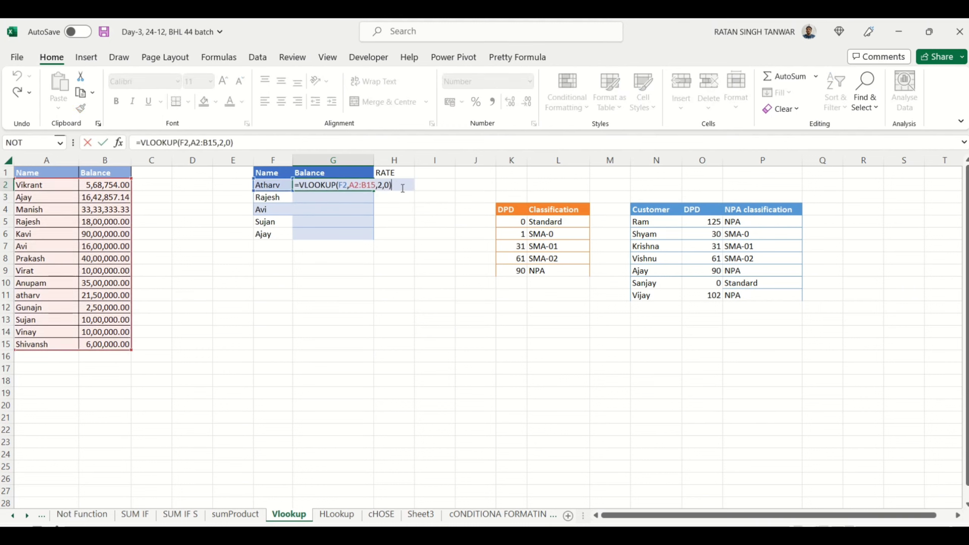
pyautogui.press('Return')
pyautogui.press('Up')
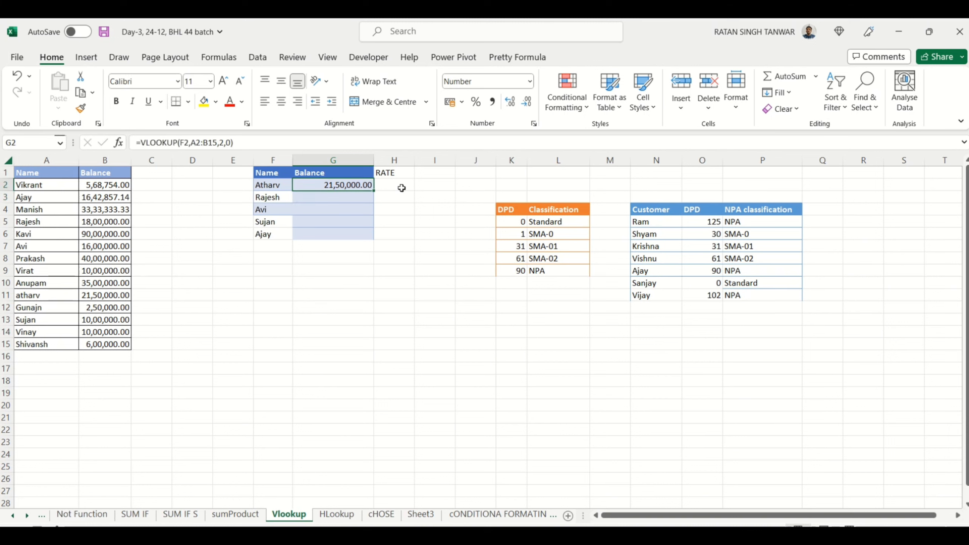
pyautogui.press('F2')
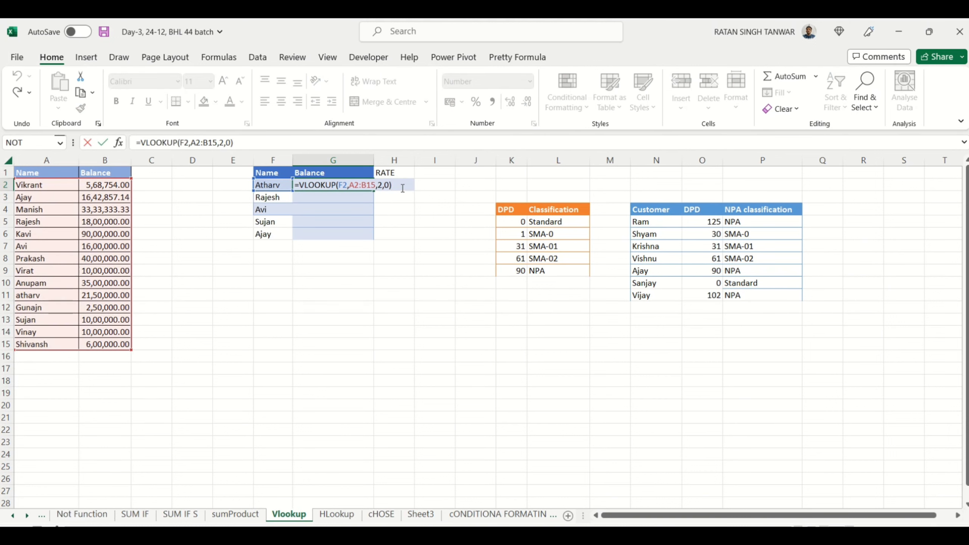
pyautogui.press('Return')
# Check the matching source balance in B11 against the result of the lookup in G2
pyautogui.press('Up')
pyautogui.press('Left')
pyautogui.press('Left')
pyautogui.press('Left')
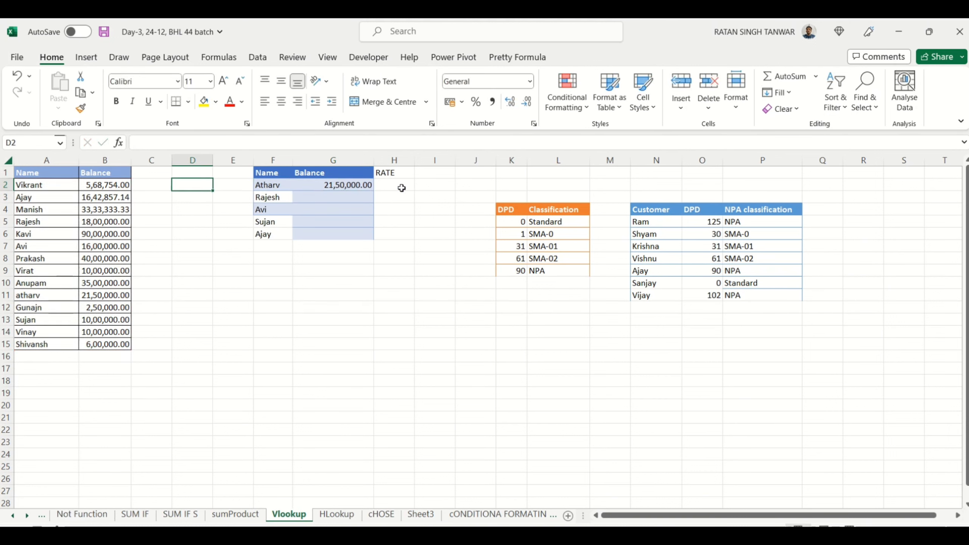
pyautogui.press('Left')
pyautogui.press('Left')
pyautogui.press('Left')
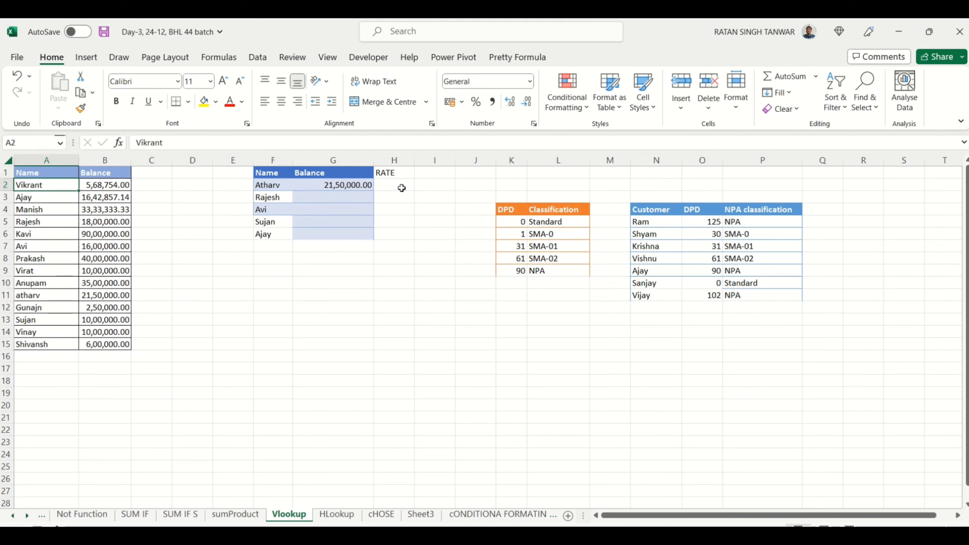
pyautogui.press('Right')
pyautogui.press('Down')
pyautogui.press('Down')
pyautogui.press('Down')
pyautogui.press('Down')
pyautogui.press('Down')
pyautogui.press('Down')
pyautogui.press('Down')
pyautogui.press('Down')
pyautogui.press('Down')
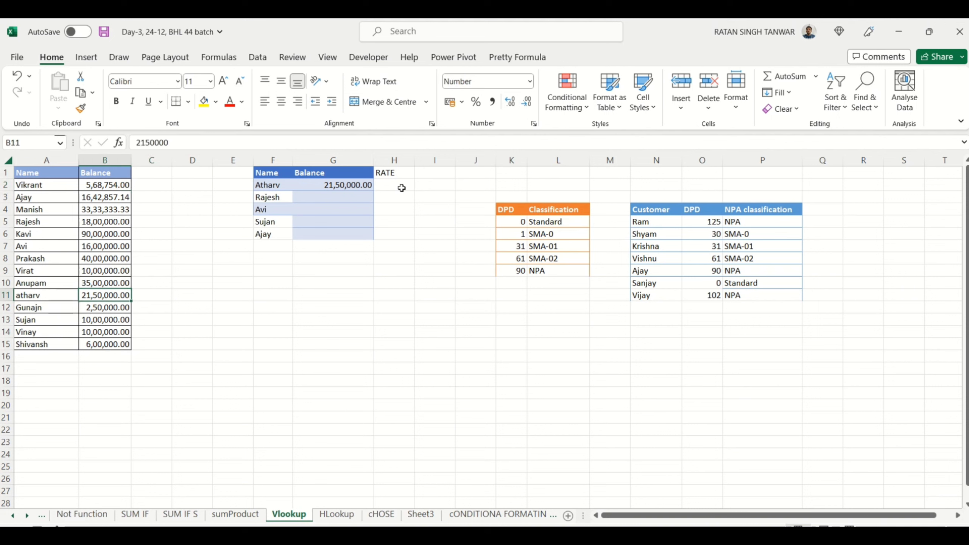
pyautogui.press('F2')
pyautogui.press('Escape')
# Return to G2 and recheck its VLOOKUP arguments and the lookup name in F2
pyautogui.press('Right')
pyautogui.press('Right')
pyautogui.press('Right')
pyautogui.press('Right')
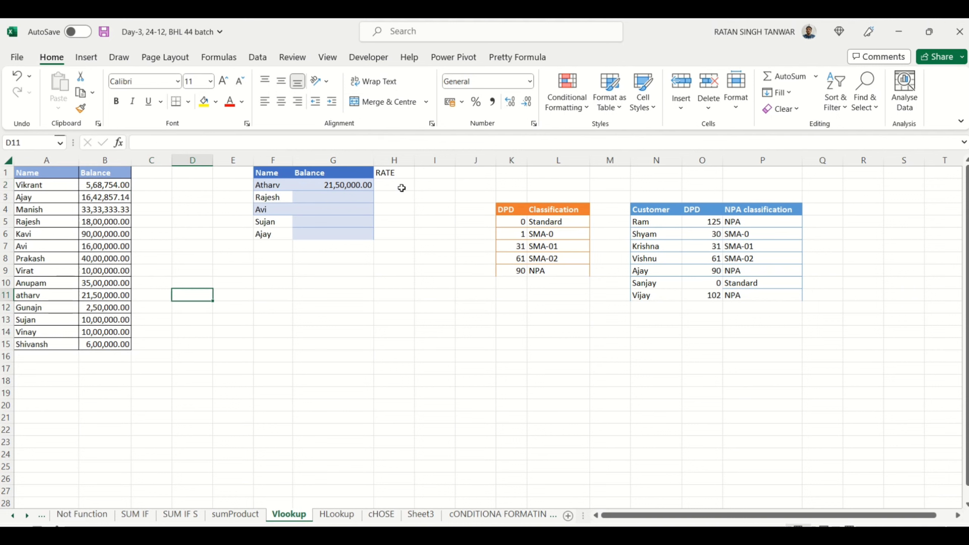
pyautogui.press('Up')
pyautogui.press('Up')
pyautogui.press('Up')
pyautogui.press('Up')
pyautogui.press('Up')
pyautogui.press('Up')
pyautogui.press('Up')
pyautogui.press('Up')
pyautogui.press('Up')
pyautogui.press('Right')
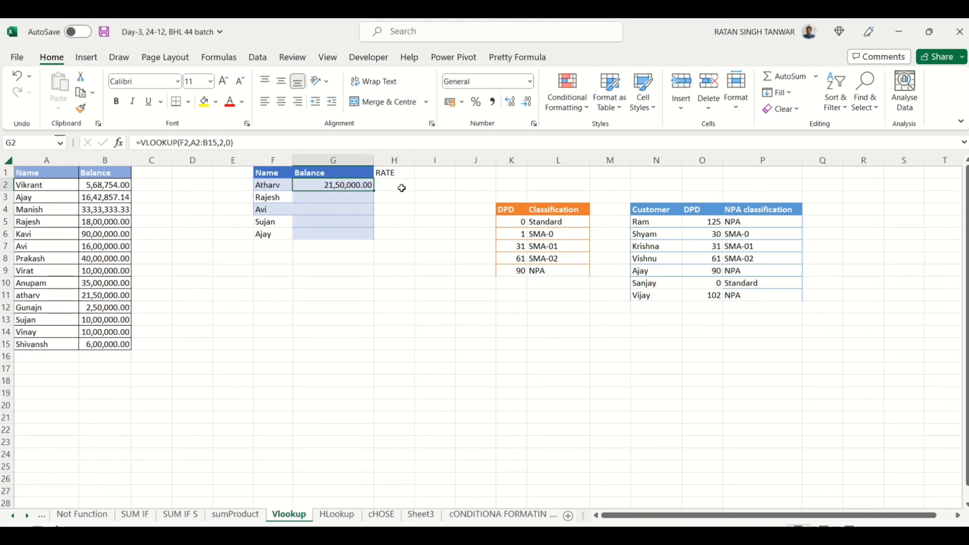
pyautogui.press('F2')
pyautogui.press('Return')
pyautogui.press('Up')
pyautogui.press('F2')
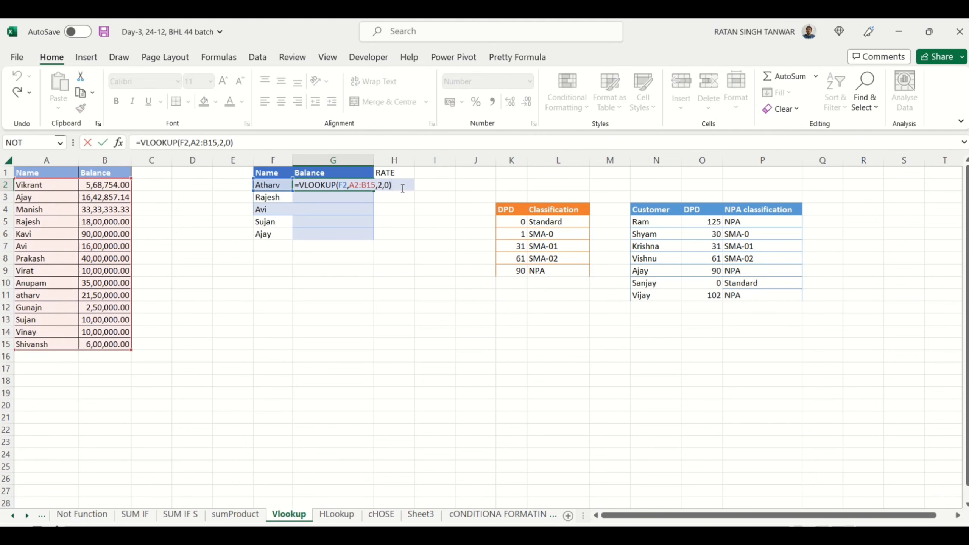
pyautogui.press('Return')
pyautogui.press('Up')
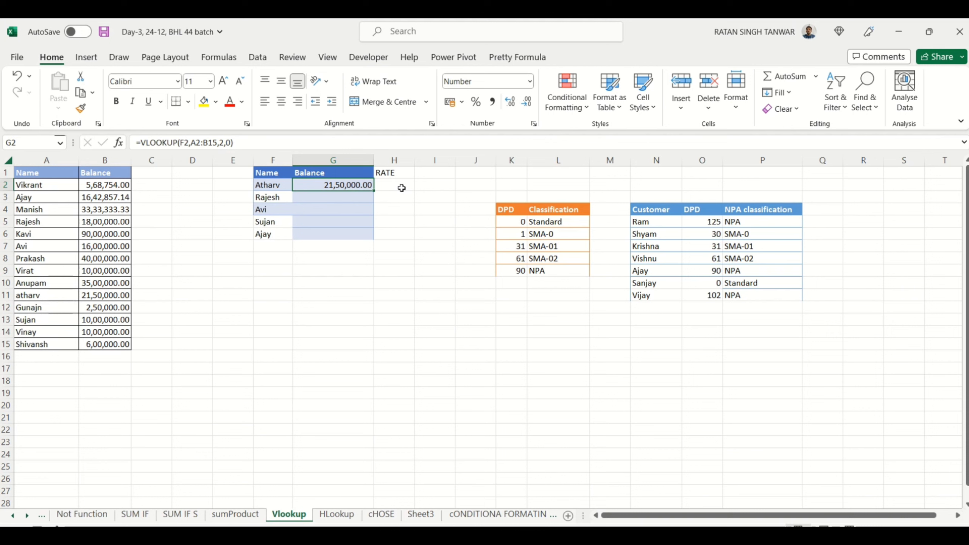
pyautogui.press('Left')
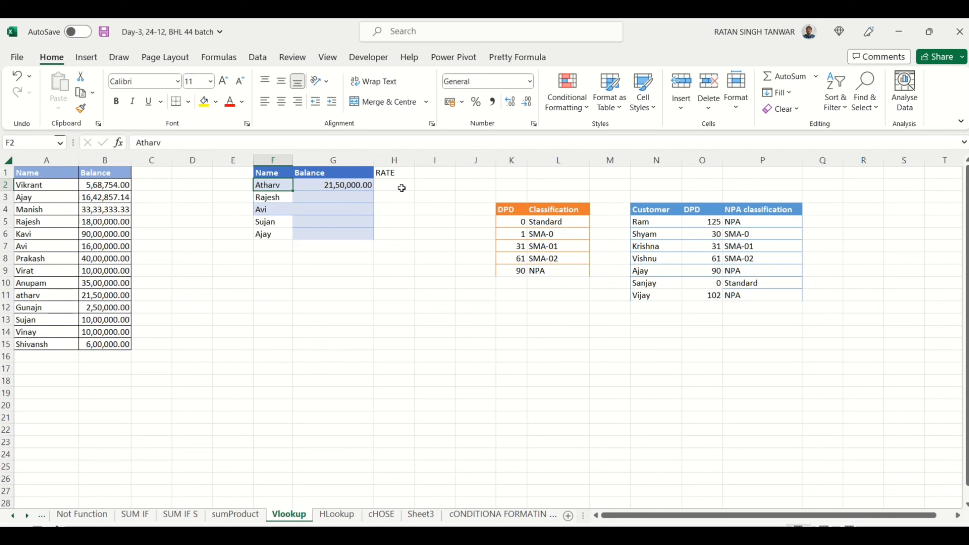
pyautogui.press('Right')
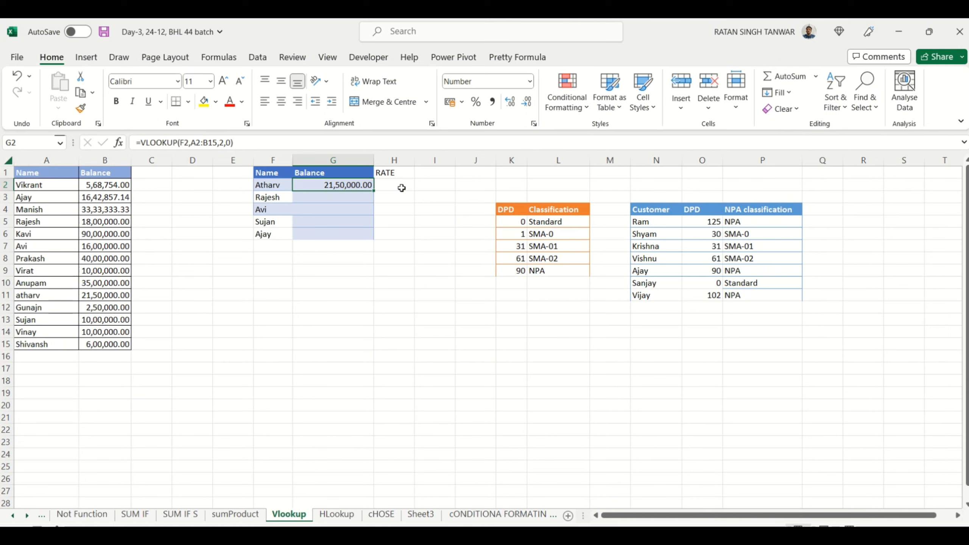
# Copy the VLOOKUP formula from G2 down through G6 with its relative table range
pyautogui.click(348, 224)
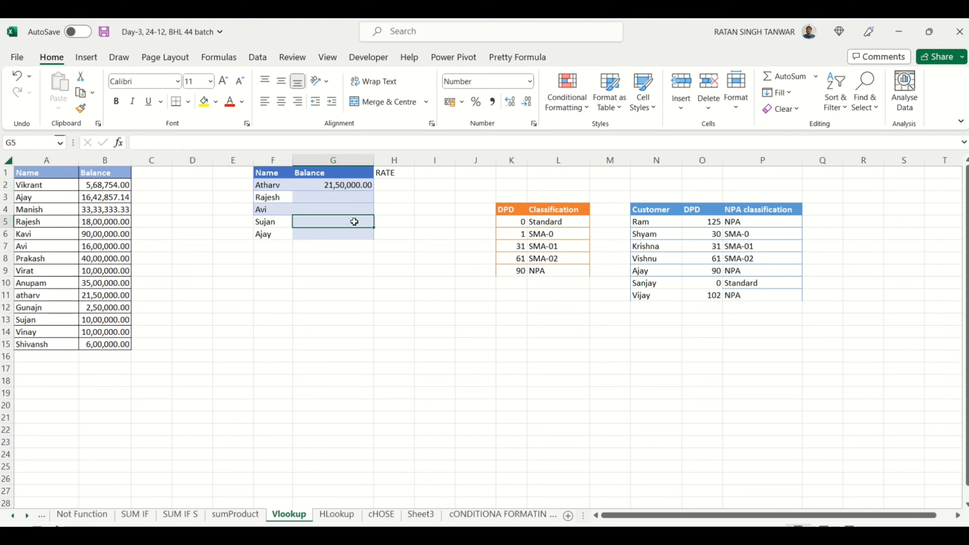
pyautogui.click(333, 196)
pyautogui.click(334, 220)
pyautogui.click(329, 245)
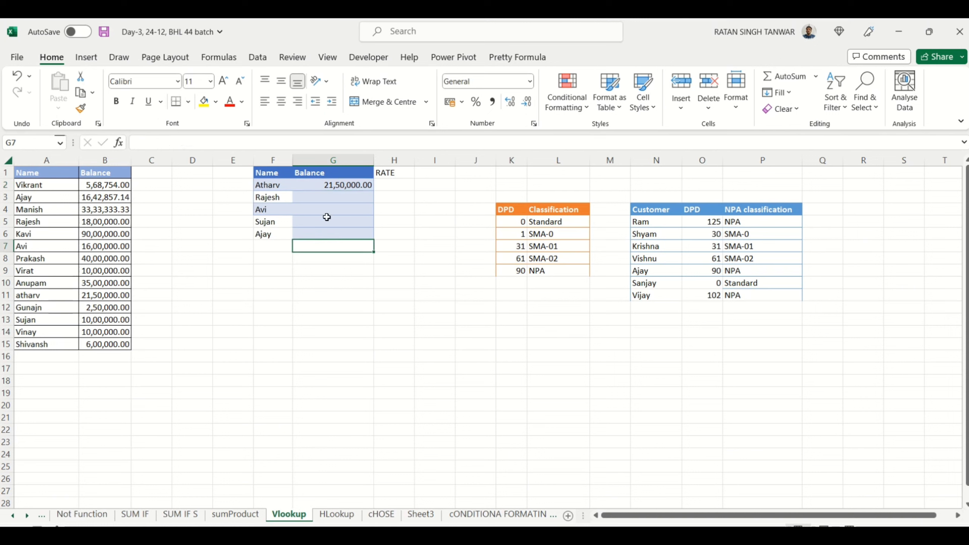
pyautogui.click(327, 219)
pyautogui.click(329, 186)
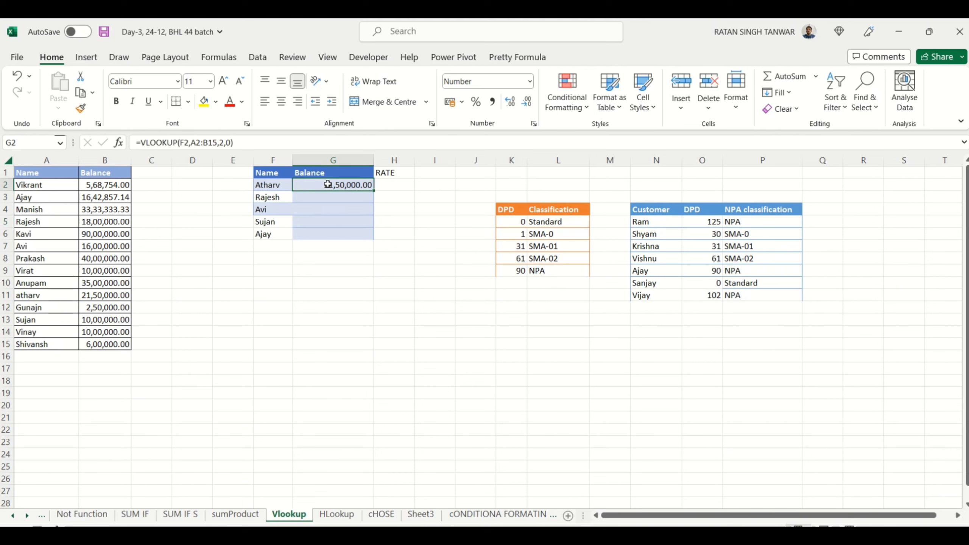
pyautogui.moveTo(375, 191); pyautogui.dragTo(369, 237)
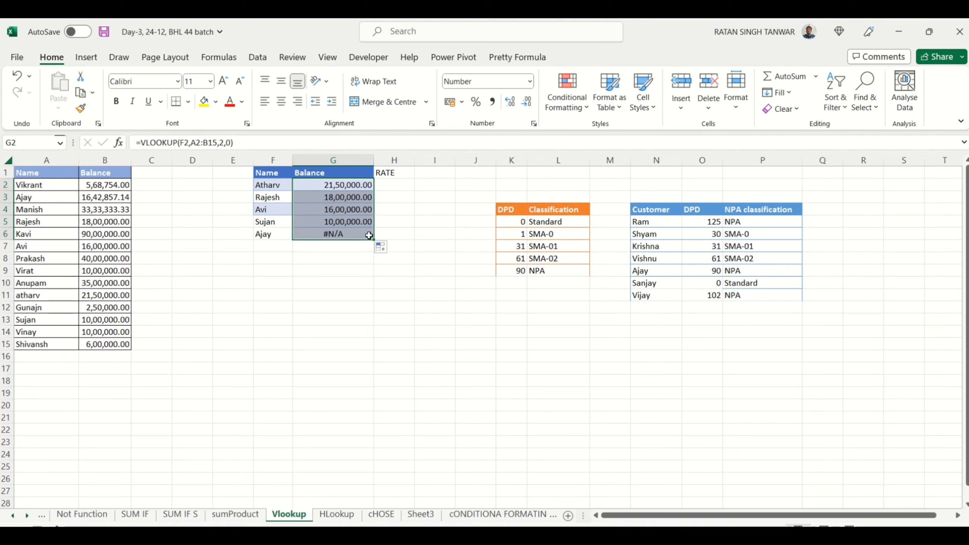
# Inspect the references used by the copied VLOOKUP formulas in G3 through G6
pyautogui.click(317, 222)
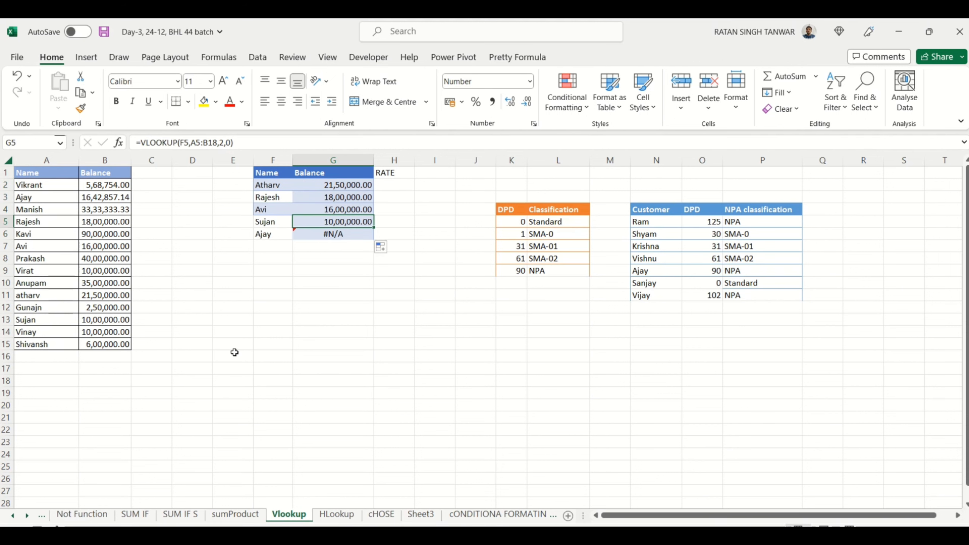
pyautogui.press('Up')
pyautogui.press('Up')
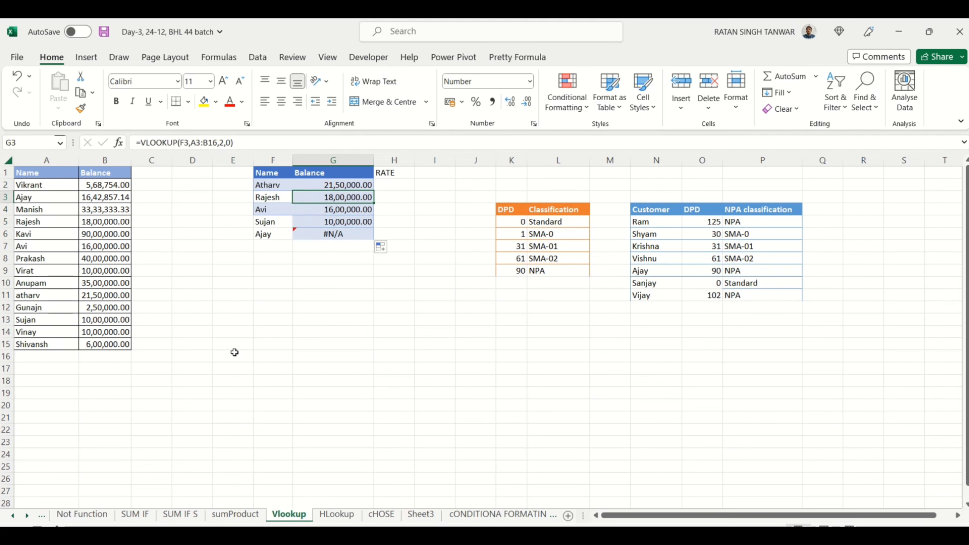
pyautogui.press('F2')
pyautogui.press('Return')
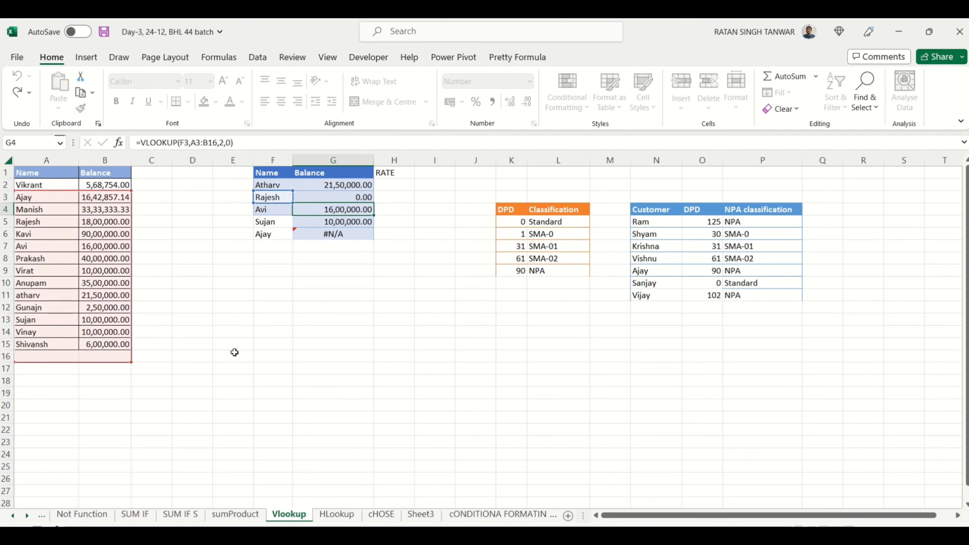
pyautogui.press('F2')
pyautogui.press('Return')
pyautogui.press('F2')
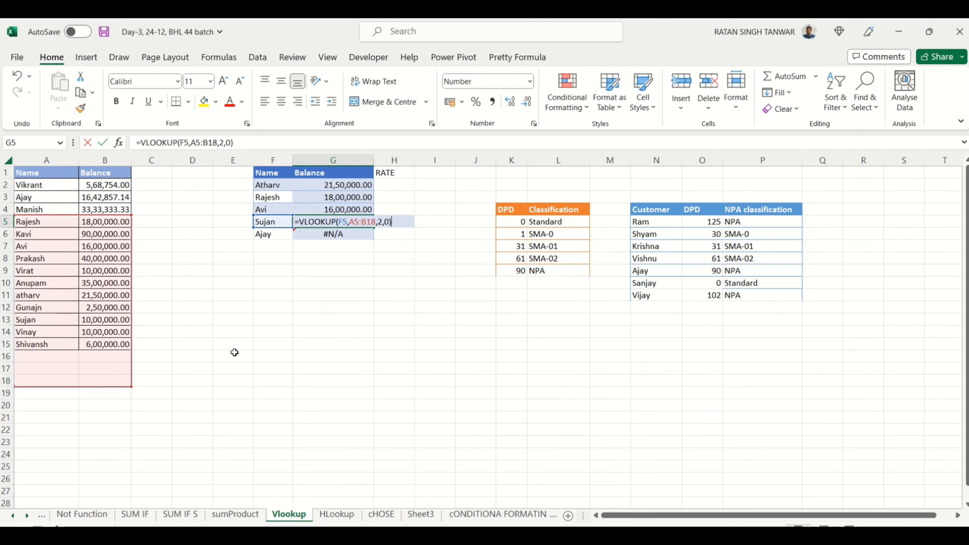
pyautogui.press('Return')
pyautogui.press('F2')
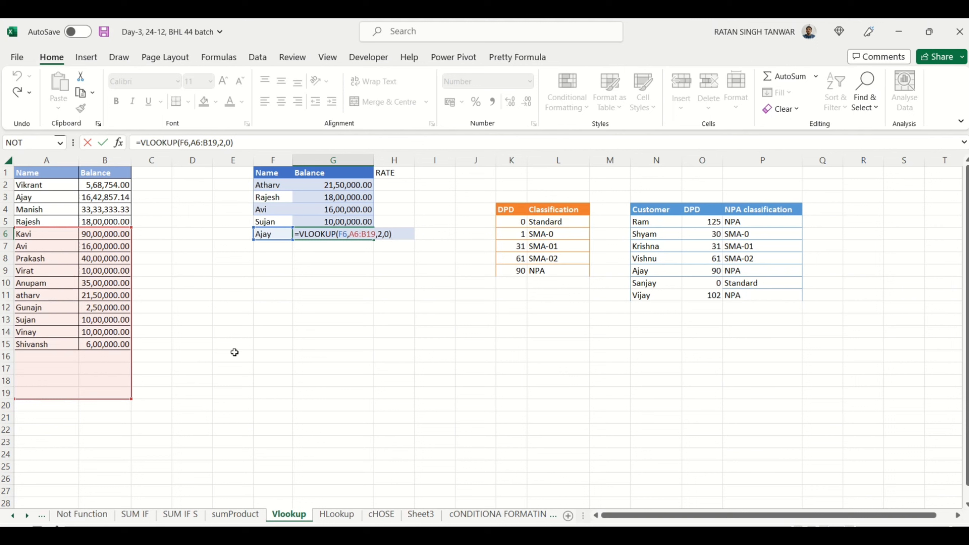
pyautogui.press('Return')
# Locate the lookup name from F6 in the source table at A3
pyautogui.press('Left')
pyautogui.press('Left')
pyautogui.press('Left')
pyautogui.press('Left')
pyautogui.press('Left')
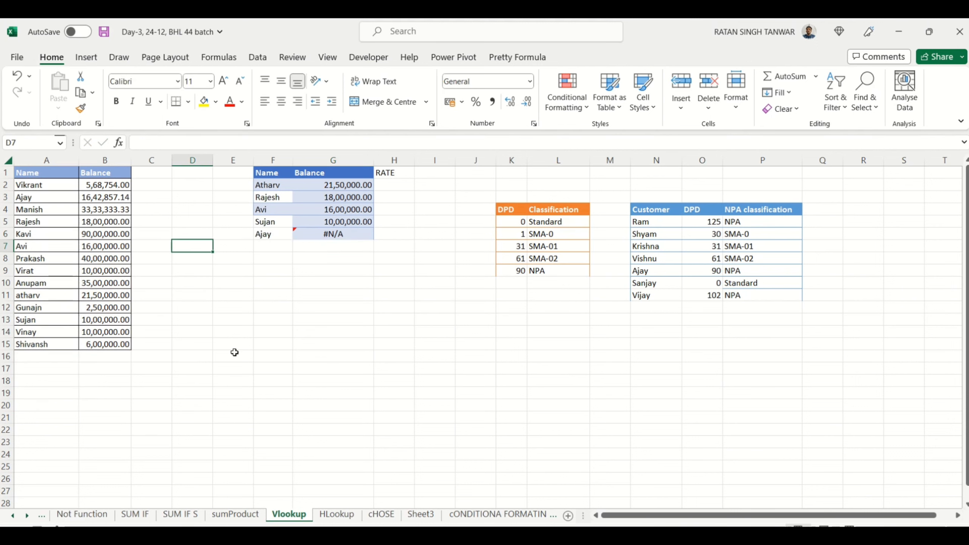
pyautogui.press('Left')
pyautogui.press('Up')
pyautogui.press('Up')
pyautogui.press('Up')
pyautogui.press('Up')
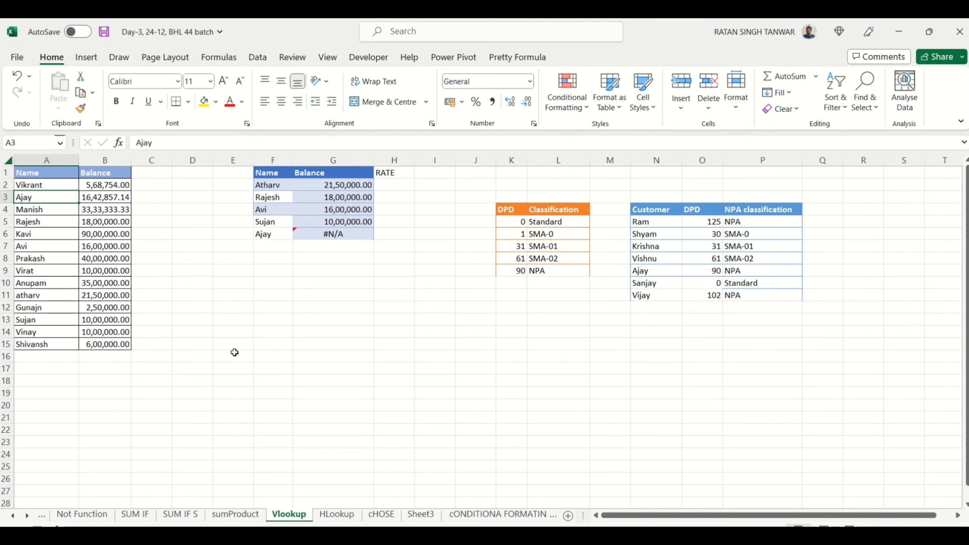
# Return to G6 and check whether its VLOOKUP table range includes the source row of the F6 name
pyautogui.press('Right')
pyautogui.press('Right')
pyautogui.press('Right')
pyautogui.press('Right')
pyautogui.press('Right')
pyautogui.press('Down')
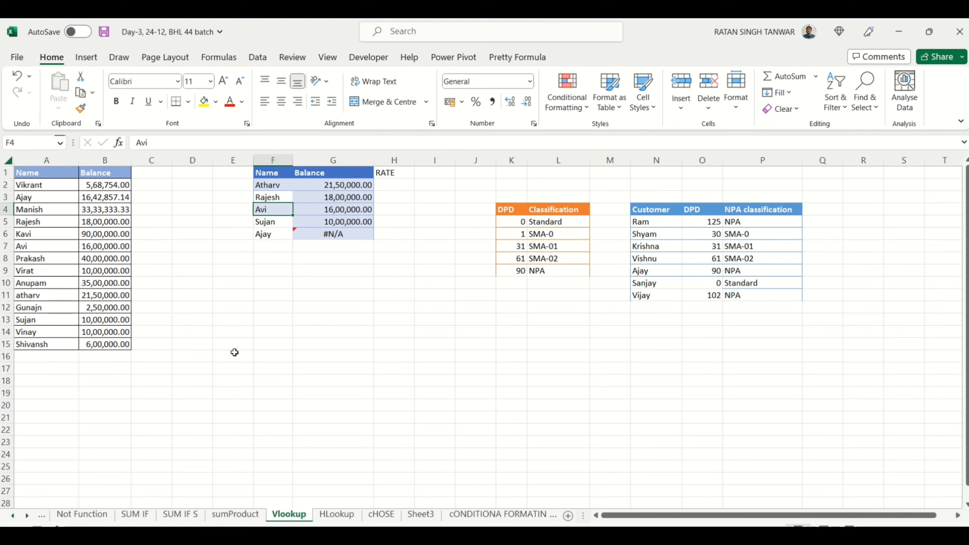
pyautogui.press('Down')
pyautogui.press('Down')
pyautogui.press('Right')
pyautogui.press('F2')
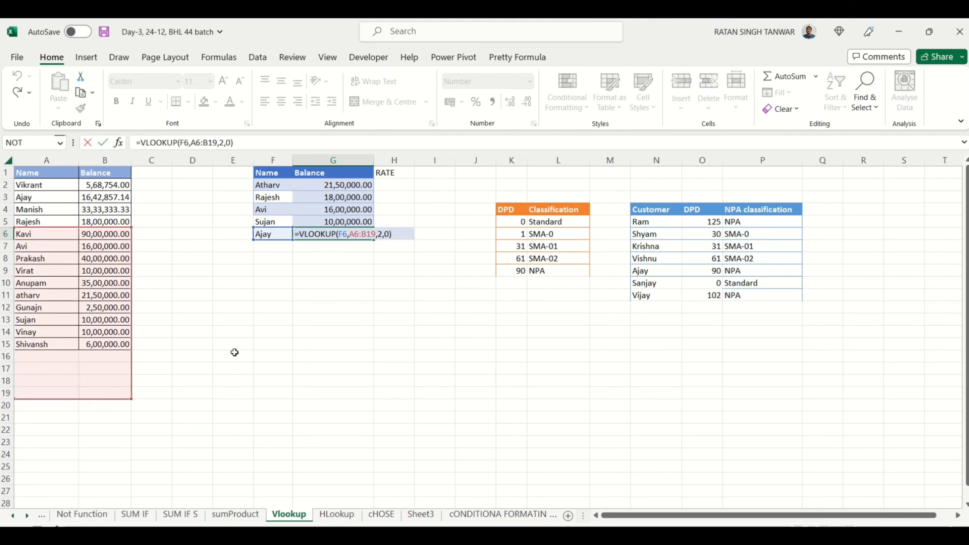
pyautogui.press('Return')
pyautogui.press('Up')
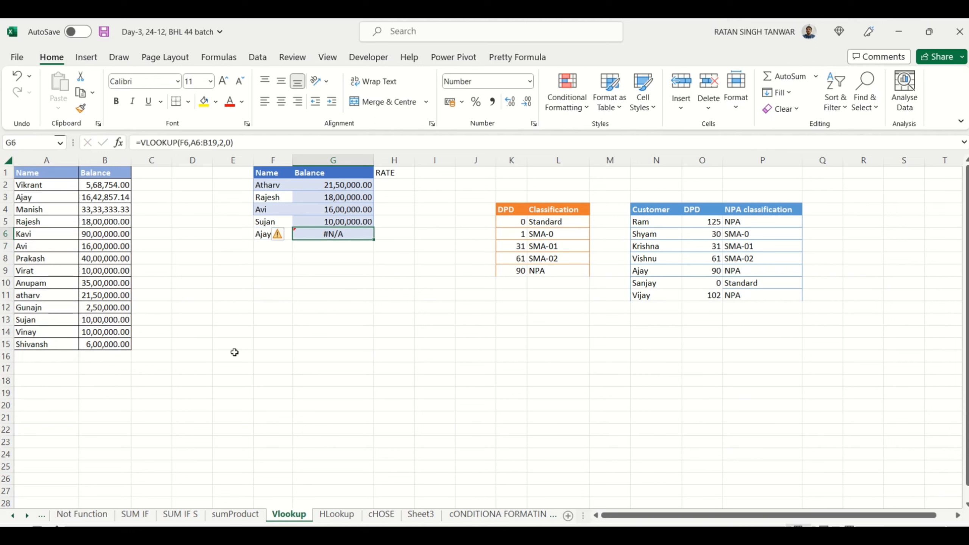
pyautogui.press('F2')
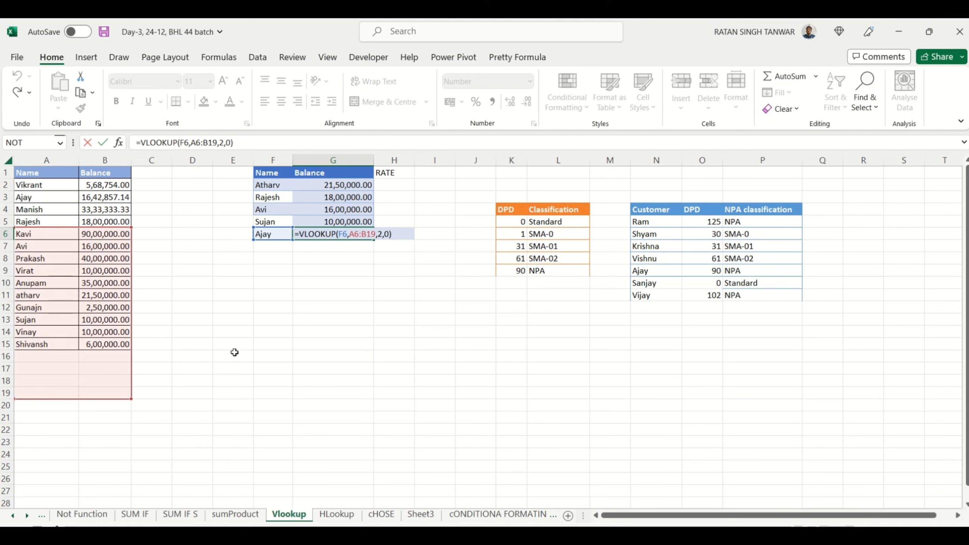
pyautogui.press('Return')
# Compare the table range in the G2 formula with the one in G3
pyautogui.press('Up')
pyautogui.press('Up')
pyautogui.press('Up')
pyautogui.press('Up')
pyautogui.press('Up')
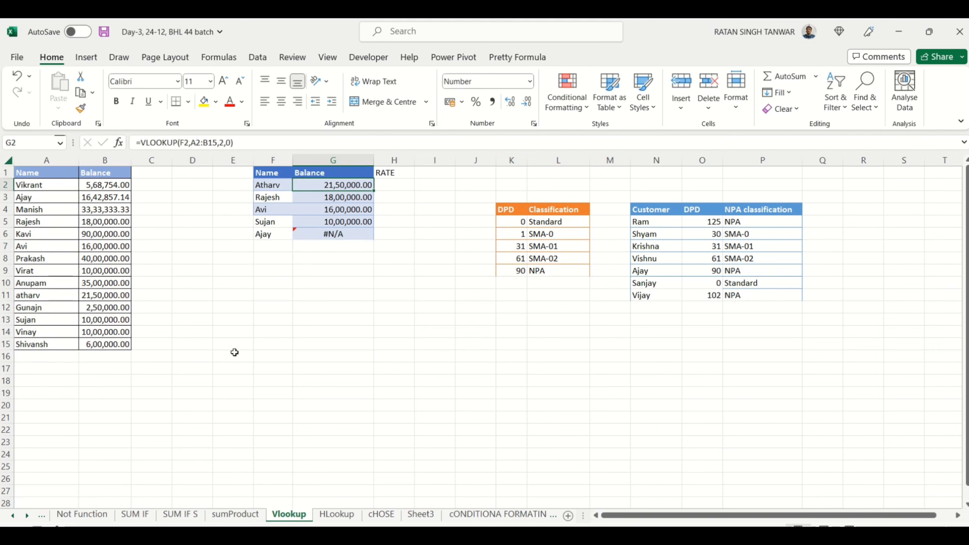
pyautogui.press('F2')
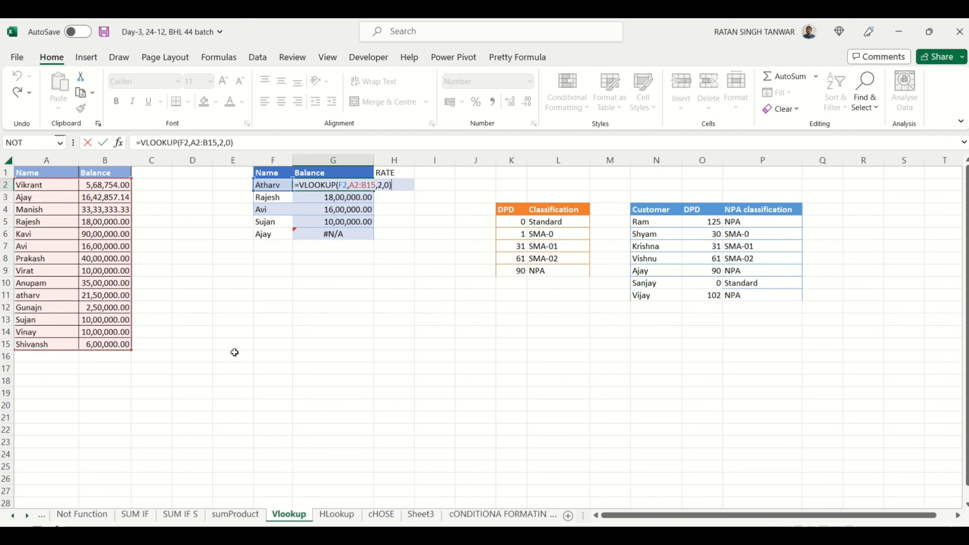
pyautogui.press('Return')
pyautogui.press('F2')
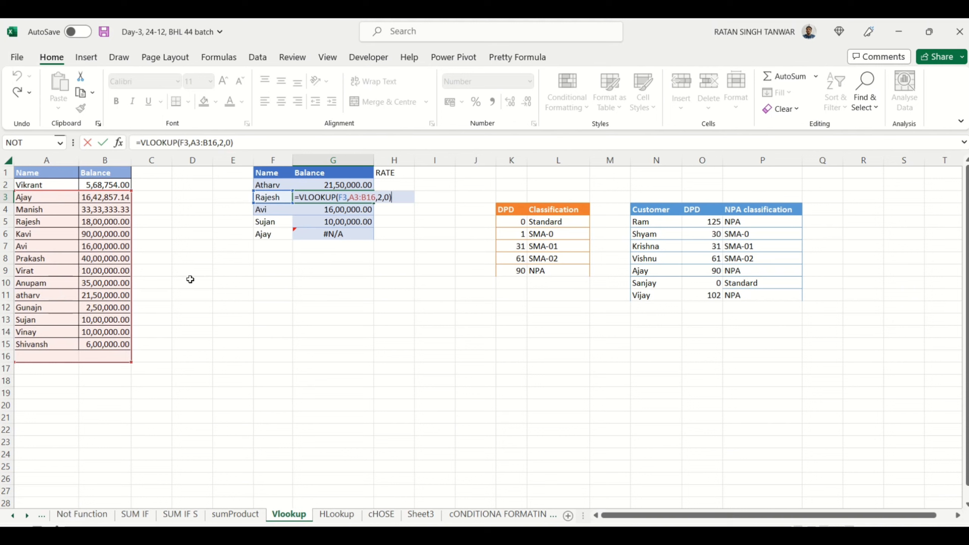
pyautogui.moveTo(86, 195); pyautogui.dragTo(99, 189)
pyautogui.press('Return')
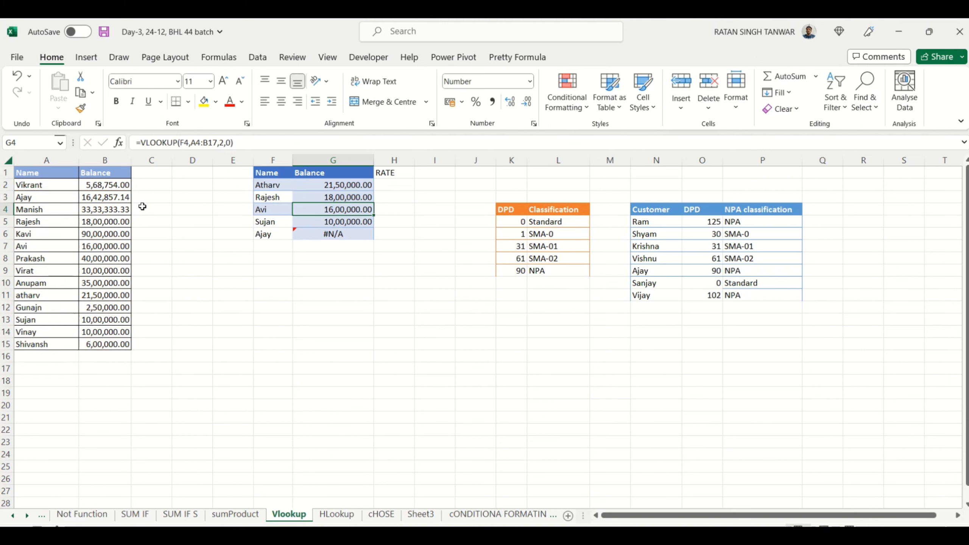
# Examine how the table range shifts in the VLOOKUP formulas of G4, G5 and G6
pyautogui.press('F2')
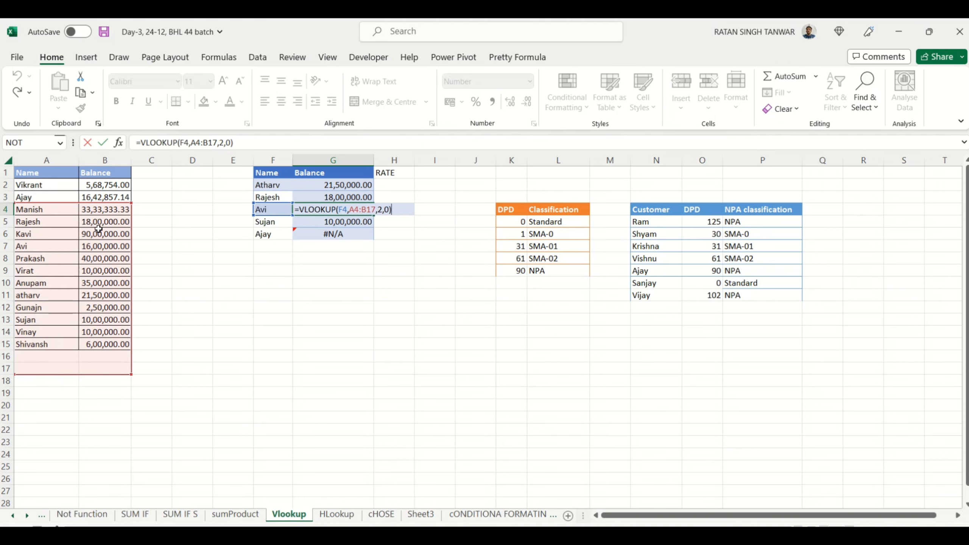
pyautogui.press('Return')
pyautogui.press('F2')
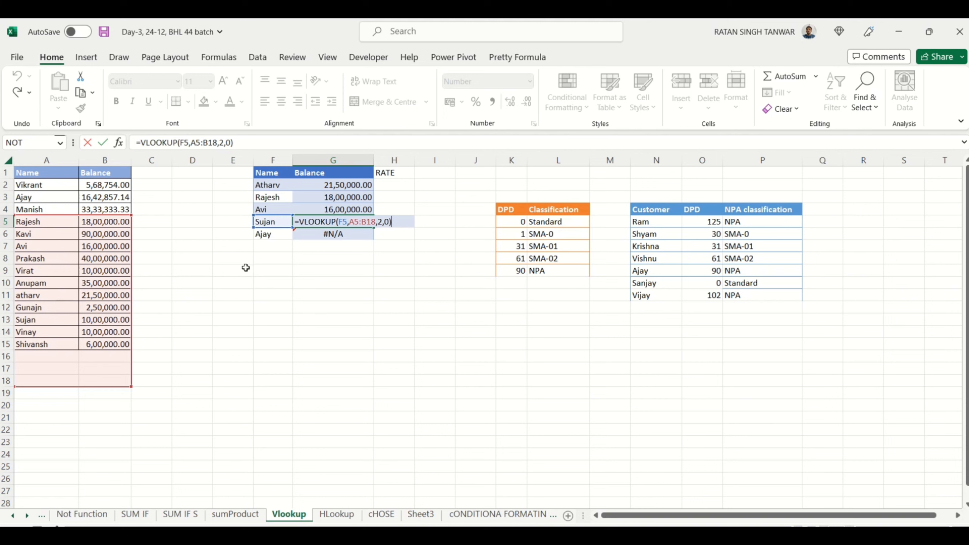
pyautogui.press('Return')
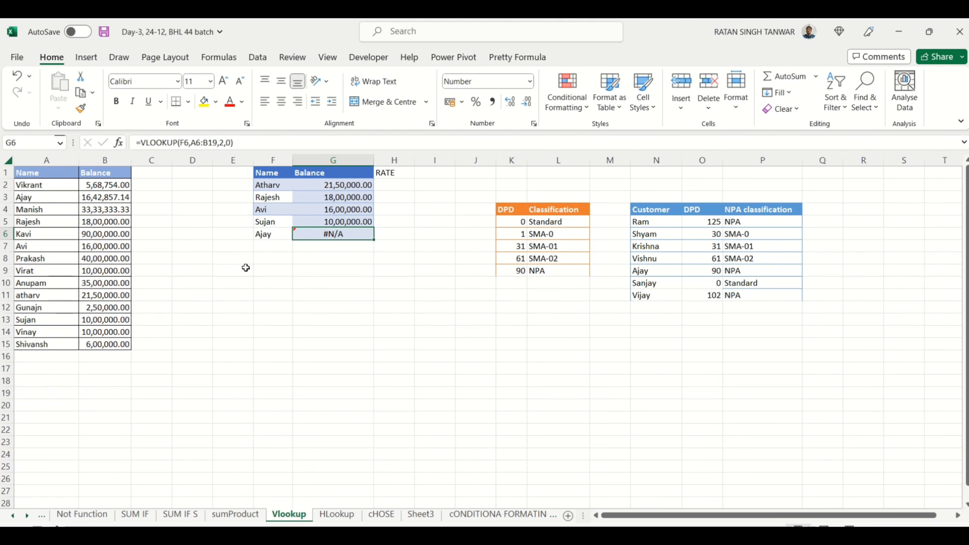
pyautogui.press('F2')
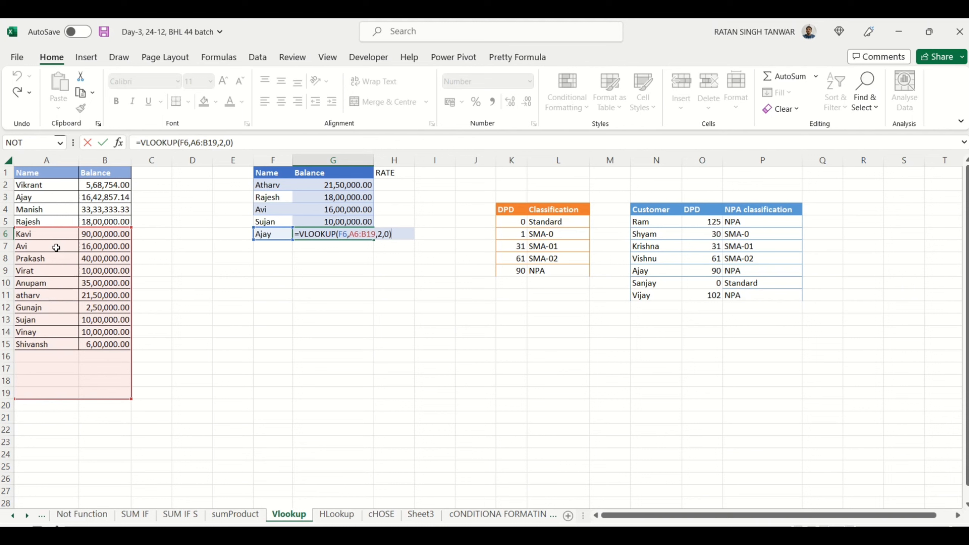
pyautogui.press('Return')
pyautogui.press('Up')
pyautogui.press('F2')
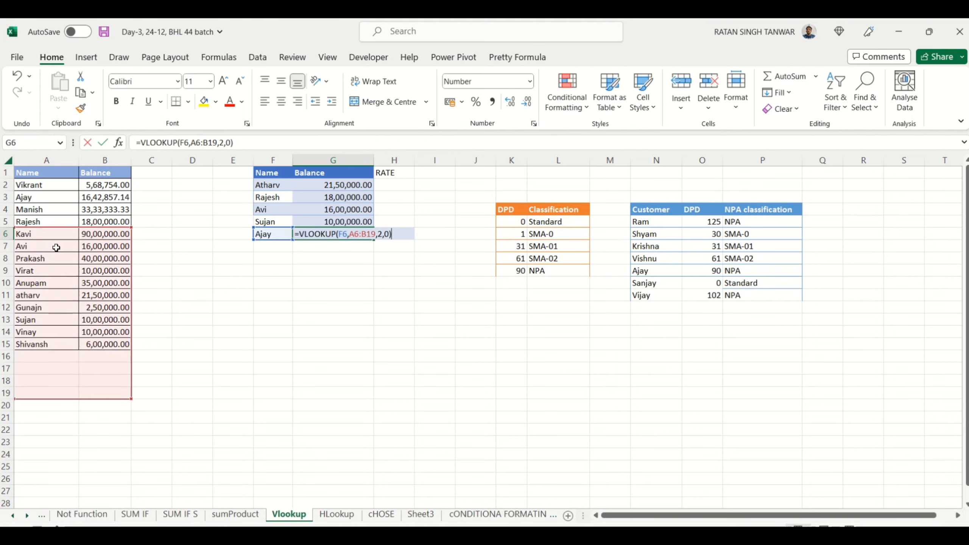
pyautogui.press('Return')
# Make the table range of the VLOOKUP in G2 absolute as $A$2:$B$15
pyautogui.press('Up')
pyautogui.press('Up')
pyautogui.press('Up')
pyautogui.press('Up')
pyautogui.press('Up')
pyautogui.press('Up')
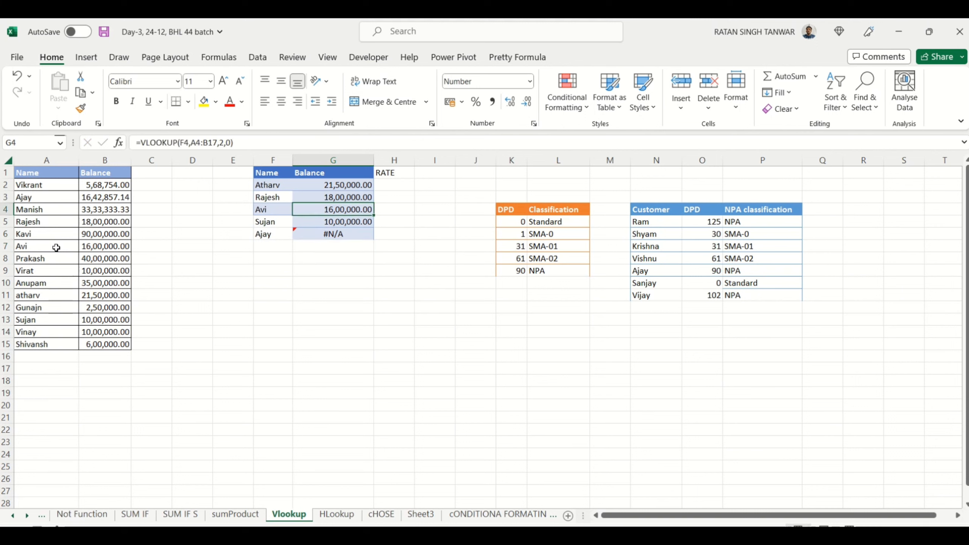
pyautogui.press('Down')
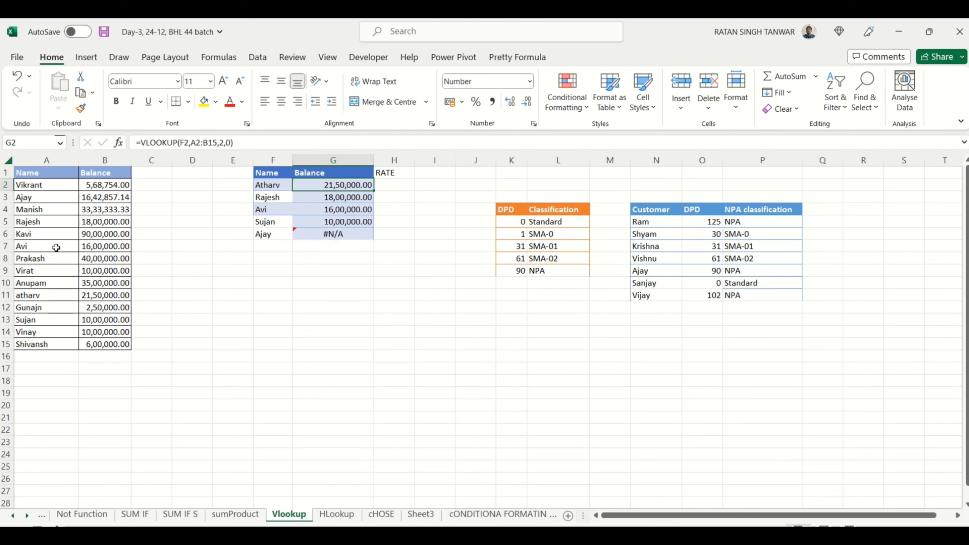
pyautogui.press('F2')
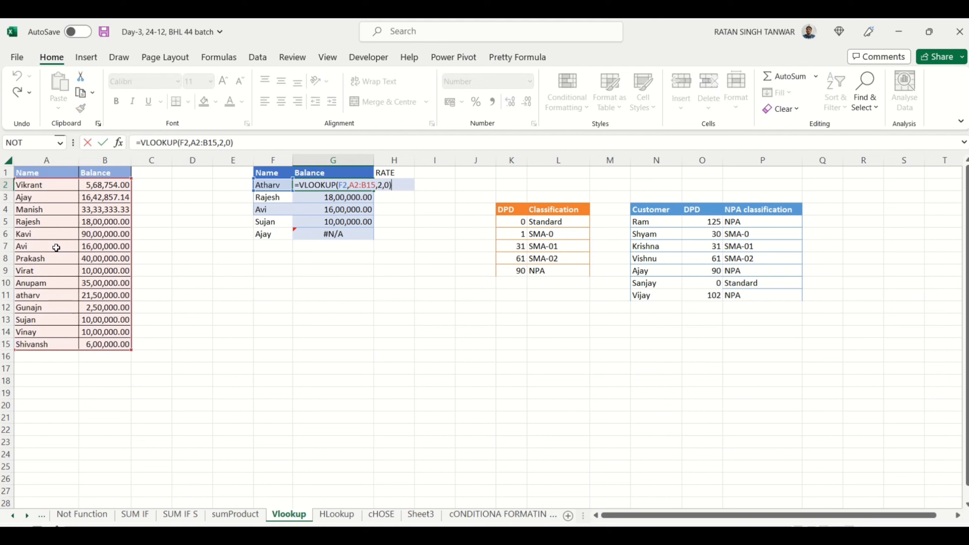
pyautogui.press('Left')
pyautogui.press('Left')
pyautogui.press('Left')
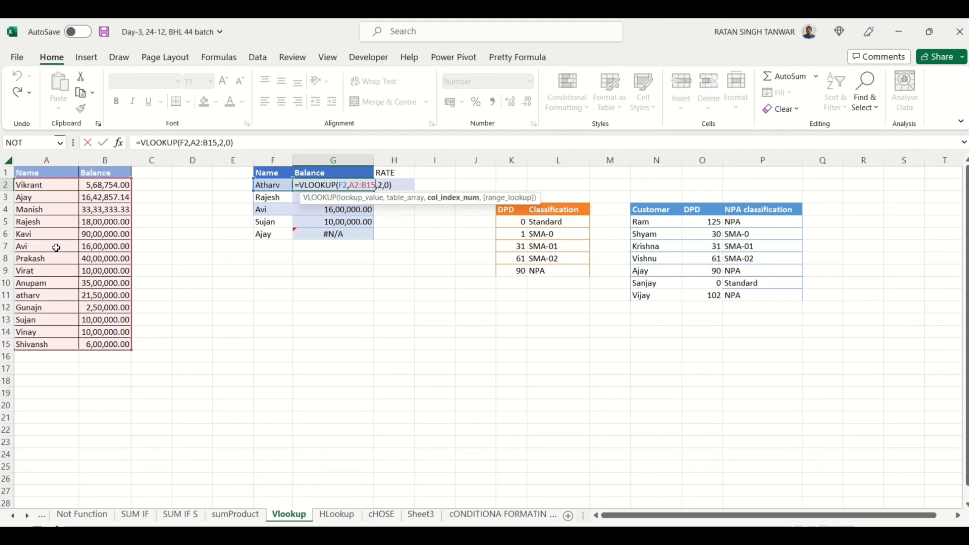
pyautogui.press('Left')
pyautogui.press('Left')
pyautogui.press('Left')
pyautogui.press('Left')
pyautogui.press('Left')
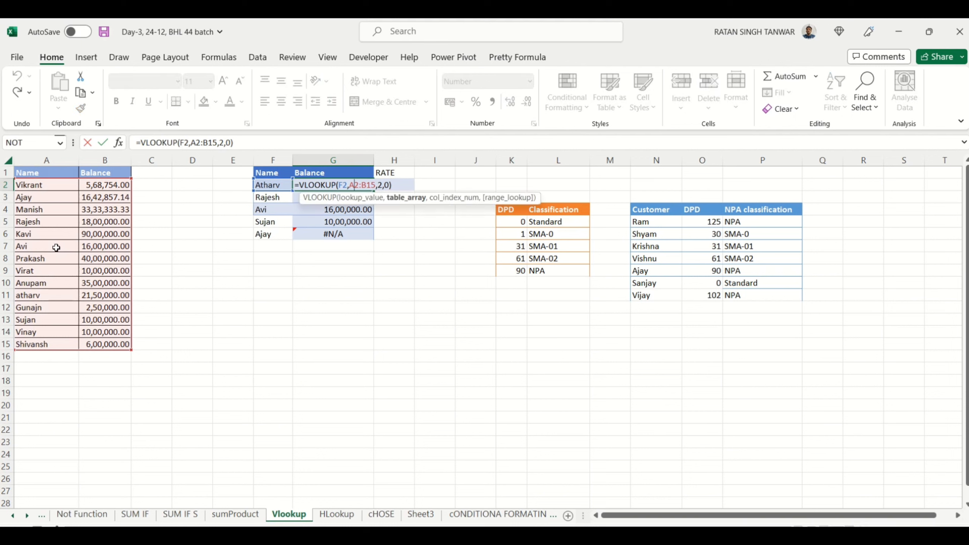
pyautogui.press('Left')
pyautogui.press('F4')
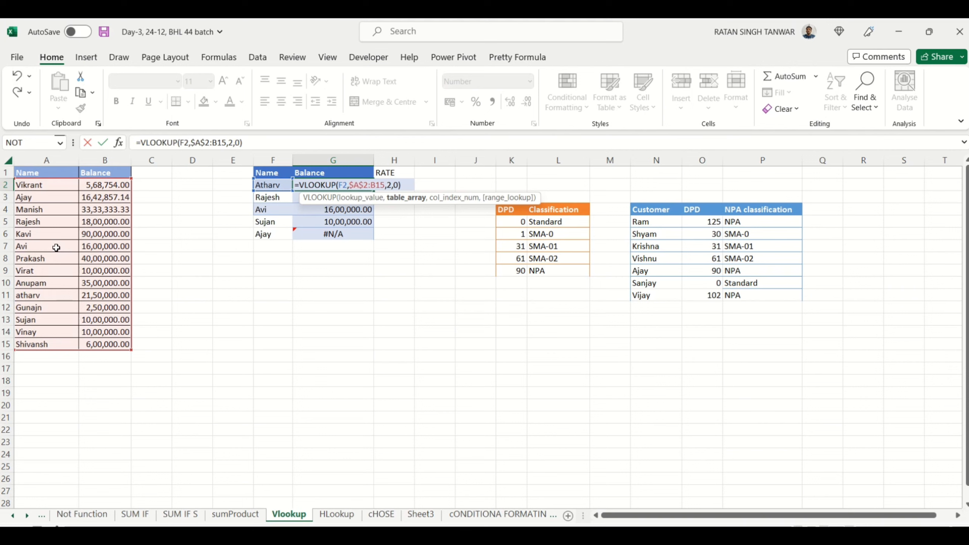
pyautogui.press('Right')
pyautogui.press('F4')
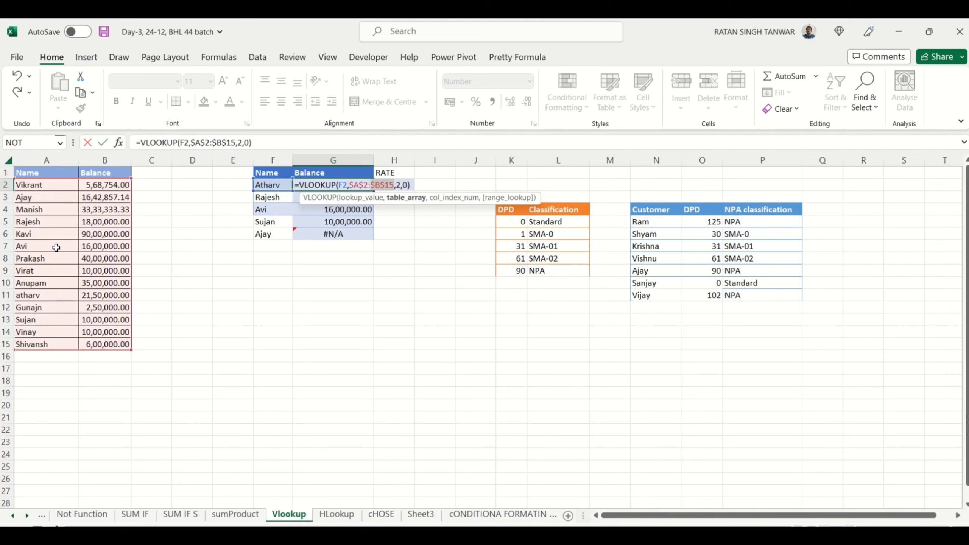
pyautogui.press('Return')
# Fill the VLOOKUP with the locked table range from G2 down through G6 and check the copy in G5
pyautogui.press('Up')
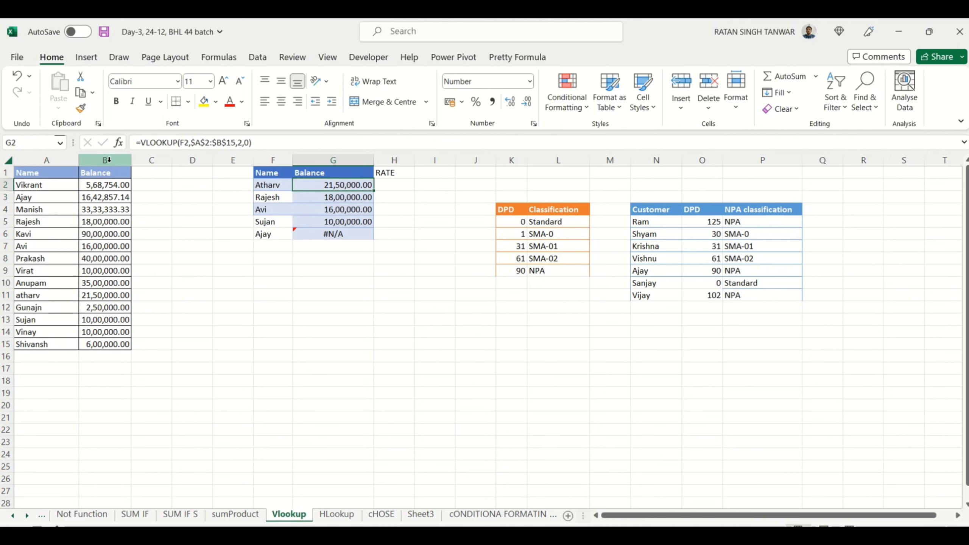
pyautogui.moveTo(373, 190); pyautogui.dragTo(375, 239)
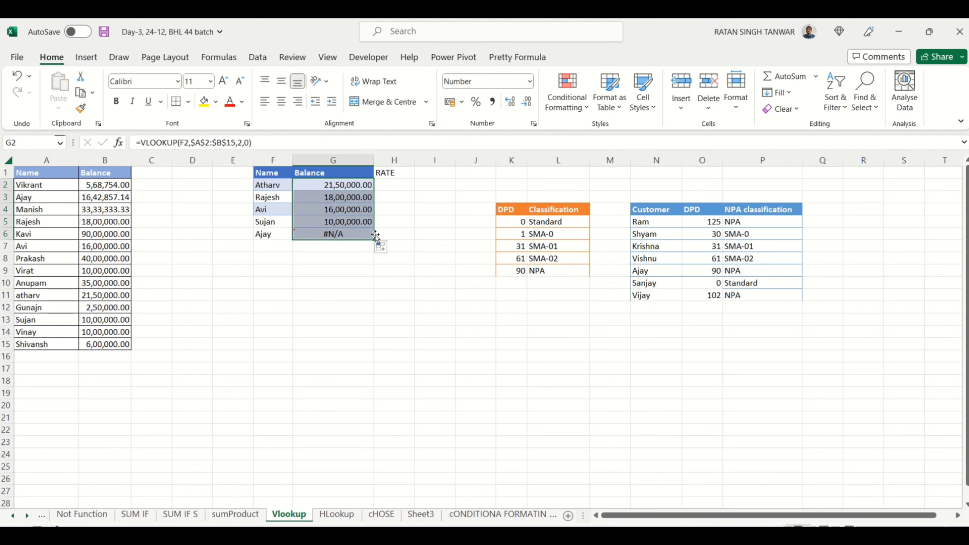
pyautogui.click(322, 292)
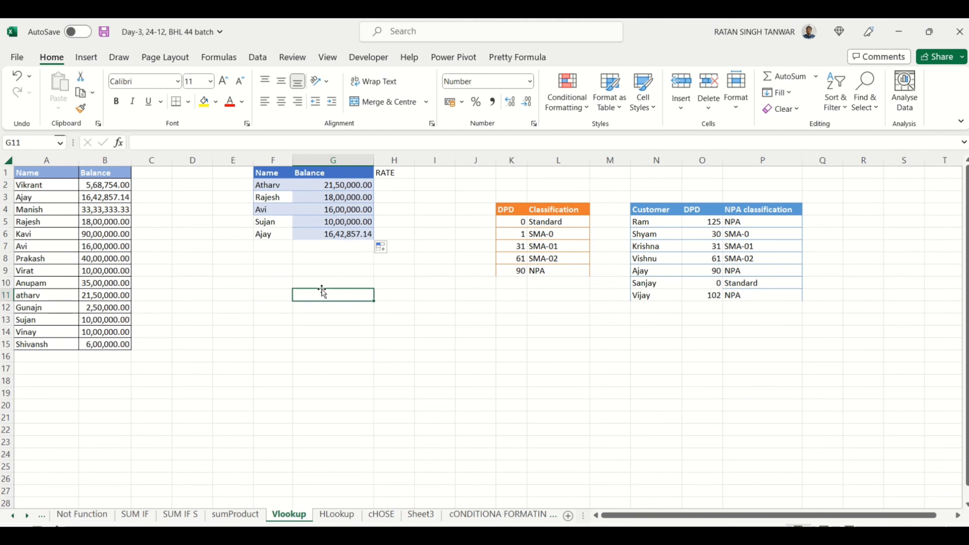
pyautogui.click(329, 221)
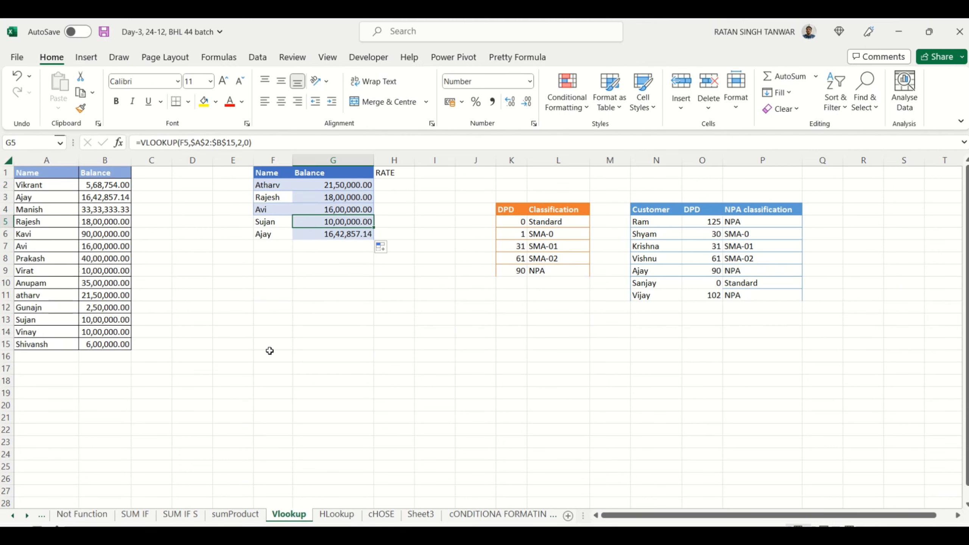
# Try filling the VLOOKUP formula from G6 down through G10 and undo the fill
pyautogui.press('Down')
pyautogui.hotkey('shift', 'Down')
pyautogui.hotkey('shift', 'Down')
pyautogui.hotkey('shift', 'Down')
pyautogui.hotkey('shift', 'Down')
pyautogui.hotkey('ctrl', 'd')
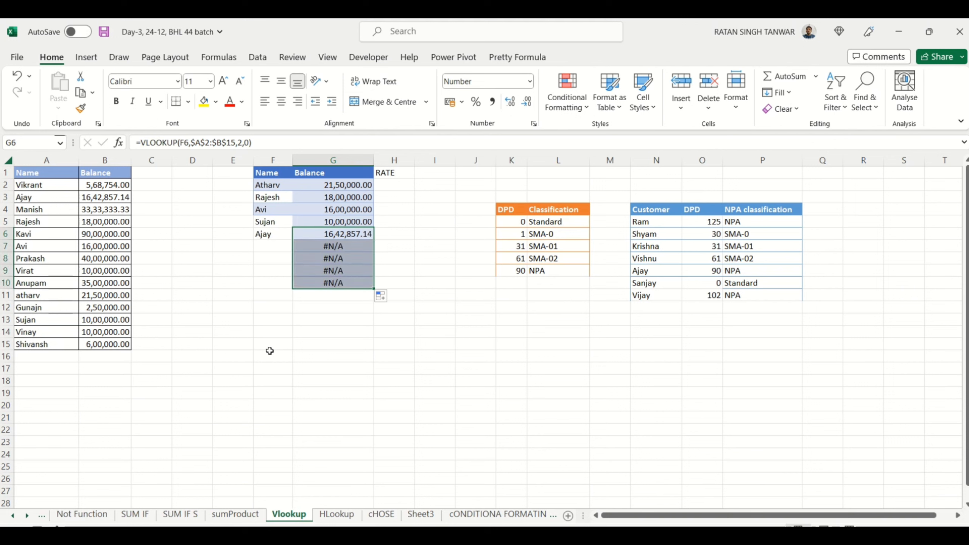
pyautogui.press('Return')
pyautogui.hotkey('ctrl', 'z')
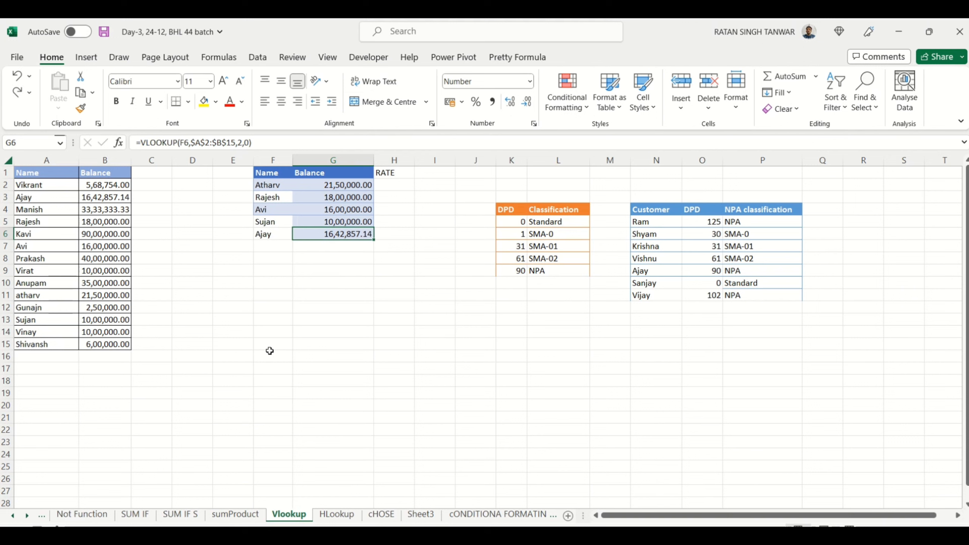
# Check the table range in the VLOOKUP formulas of G2 and G3
pyautogui.press('Up')
pyautogui.press('Up')
pyautogui.press('Up')
pyautogui.press('Up')
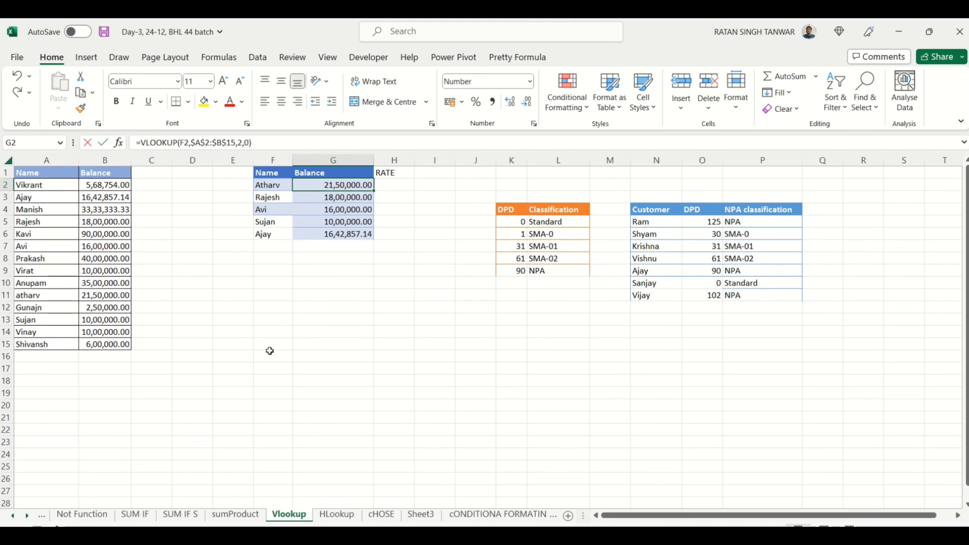
pyautogui.press('F2')
pyautogui.press('Return')
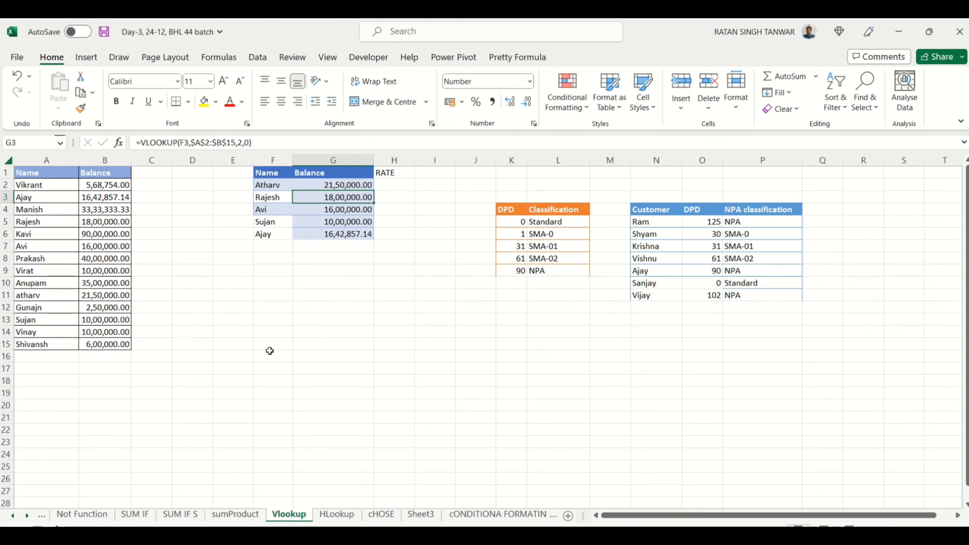
pyautogui.press('F2')
pyautogui.press('Escape')
# Compare the absolute table range in G2 with the one in G3 and examine G3's lookup value
pyautogui.press('Up')
pyautogui.press('F2')
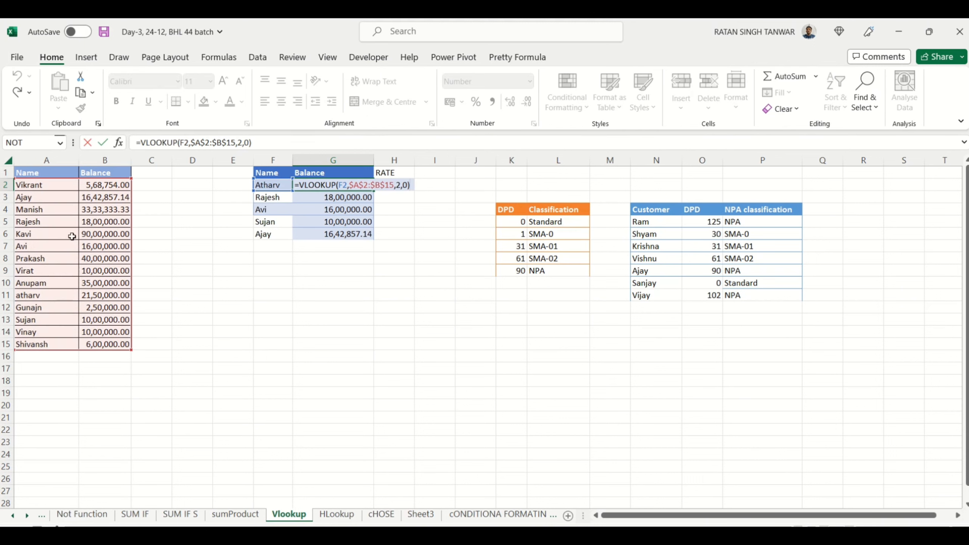
pyautogui.moveTo(20, 185); pyautogui.dragTo(107, 221)
pyautogui.click(301, 239)
pyautogui.click(311, 199)
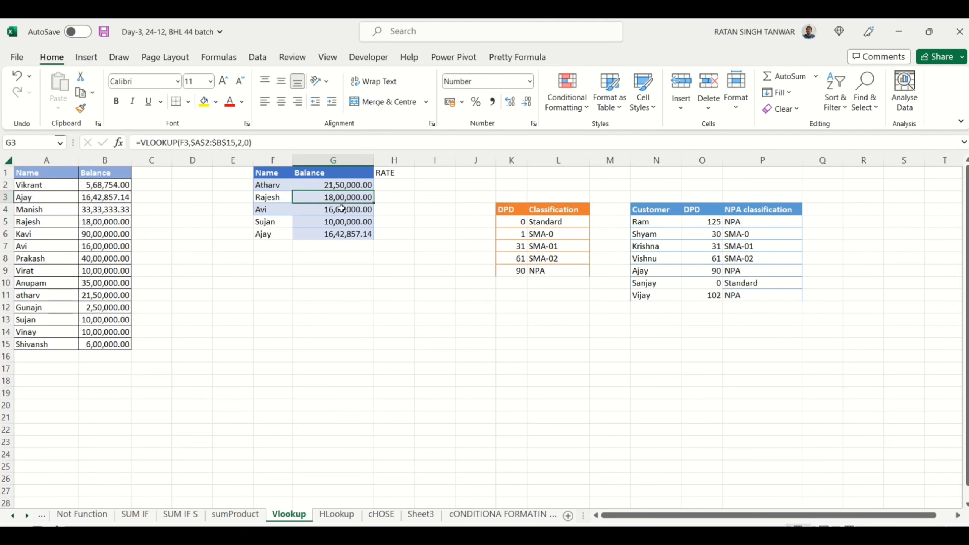
pyautogui.press('F2')
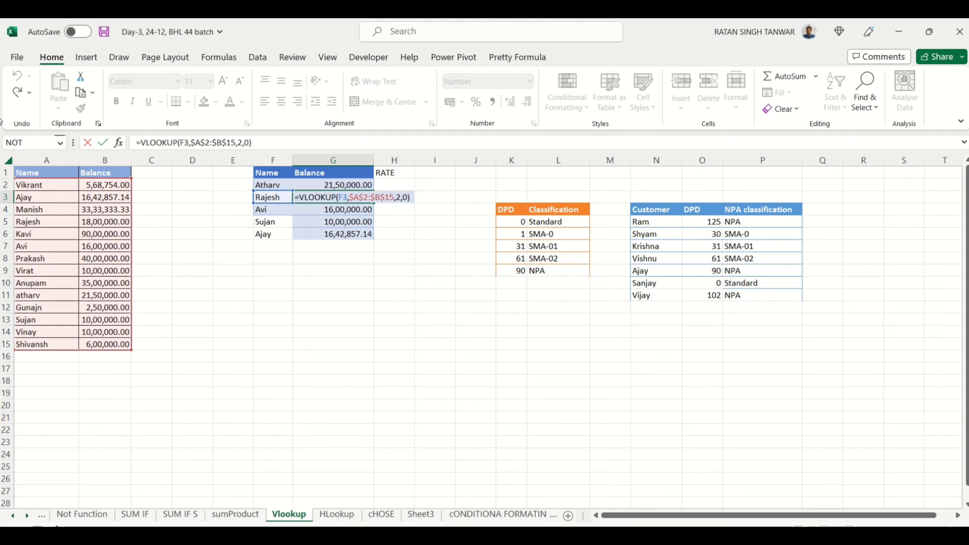
pyautogui.doubleClick(343, 197)
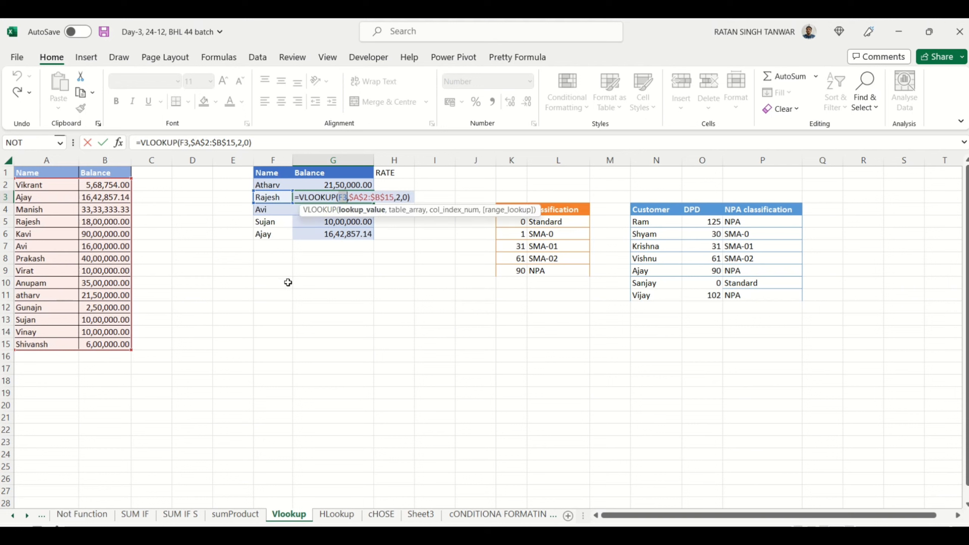
pyautogui.press('Return')
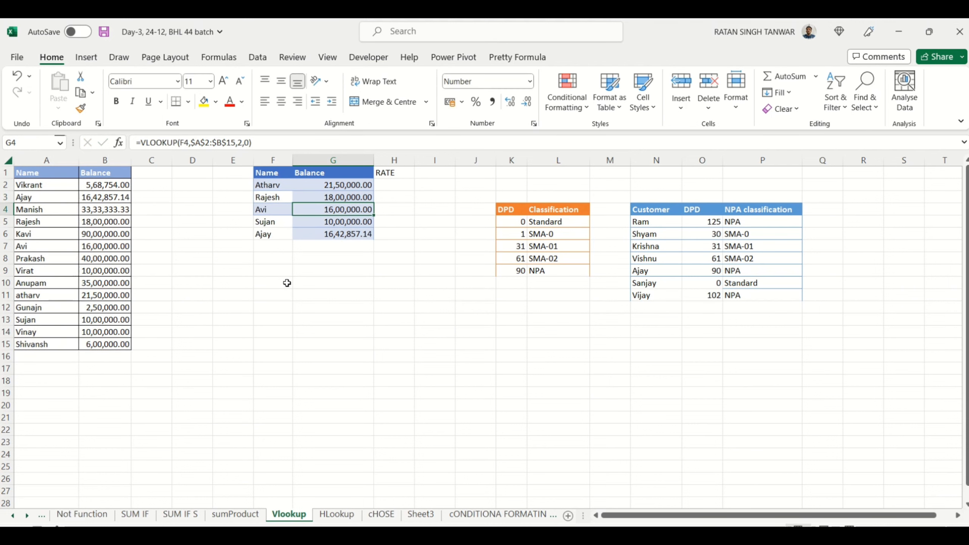
# Examine the lookup value and the locked table range in the VLOOKUP formulas of G4 and G5
pyautogui.press('F2')
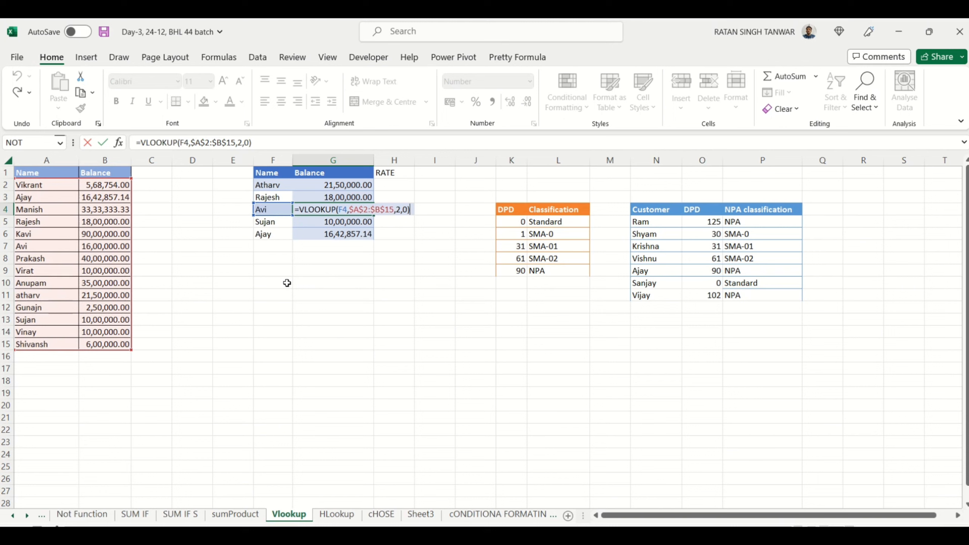
pyautogui.doubleClick(343, 209)
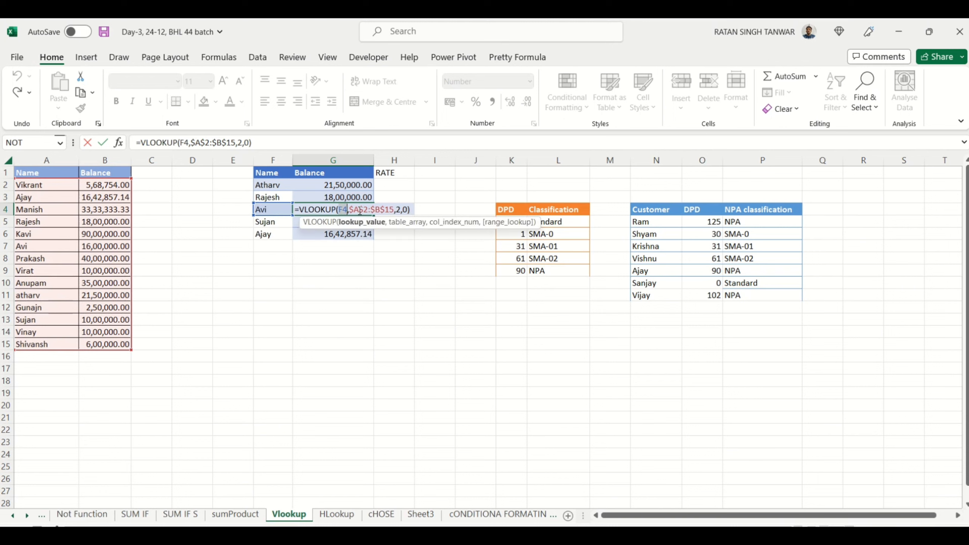
pyautogui.moveTo(349, 210); pyautogui.dragTo(393, 212)
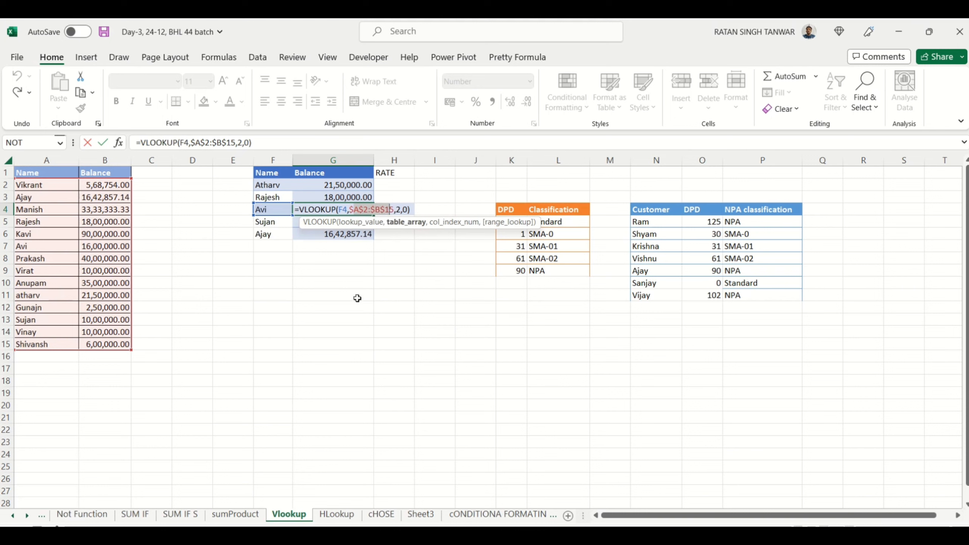
pyautogui.press('Return')
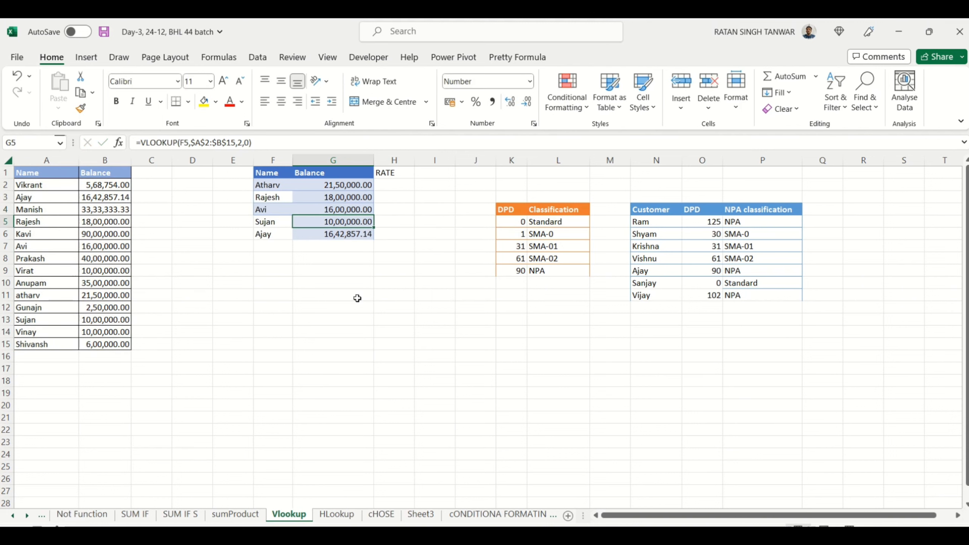
pyautogui.press('F2')
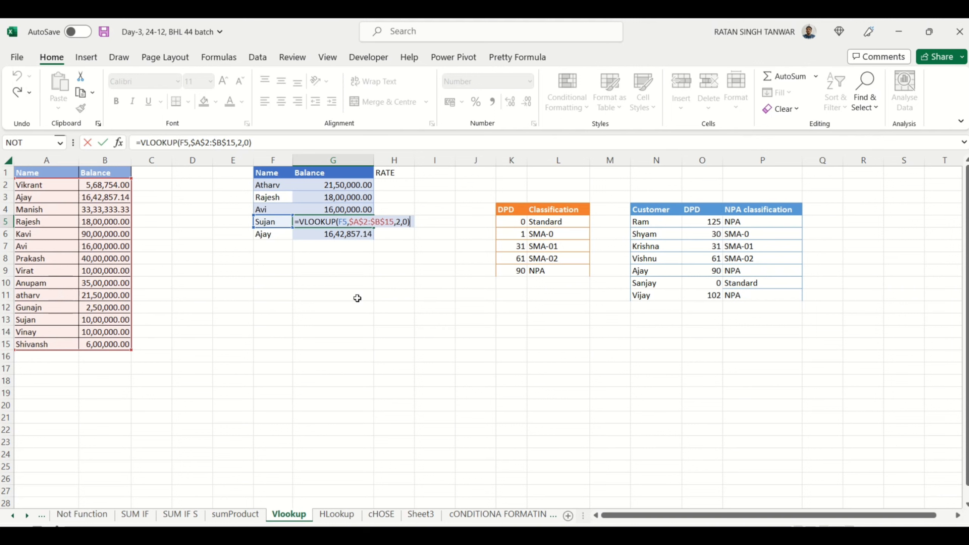
pyautogui.press('Return')
# Start a VLOOKUP formula in H2 under RATE with F2 as the lookup value
pyautogui.press('Up')
pyautogui.press('Up')
pyautogui.press('Up')
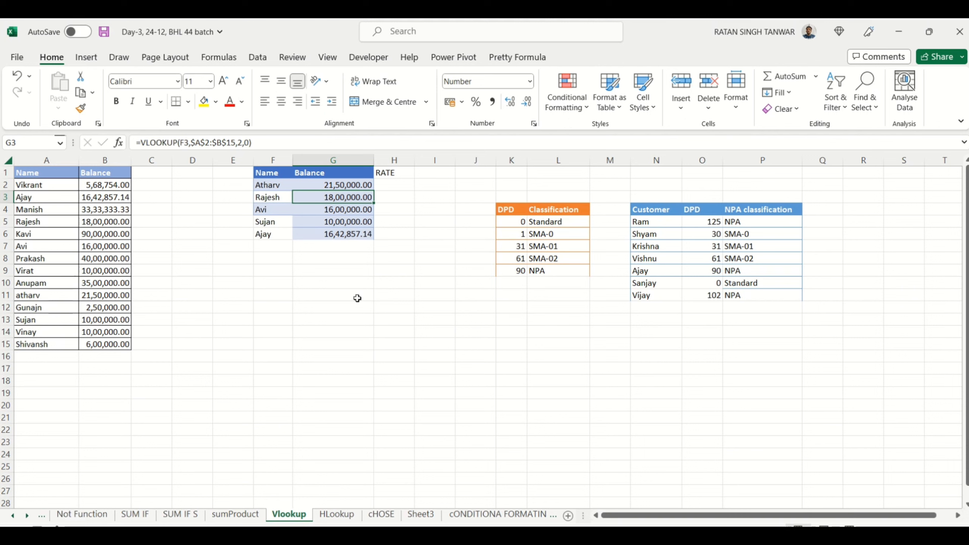
pyautogui.press('Right')
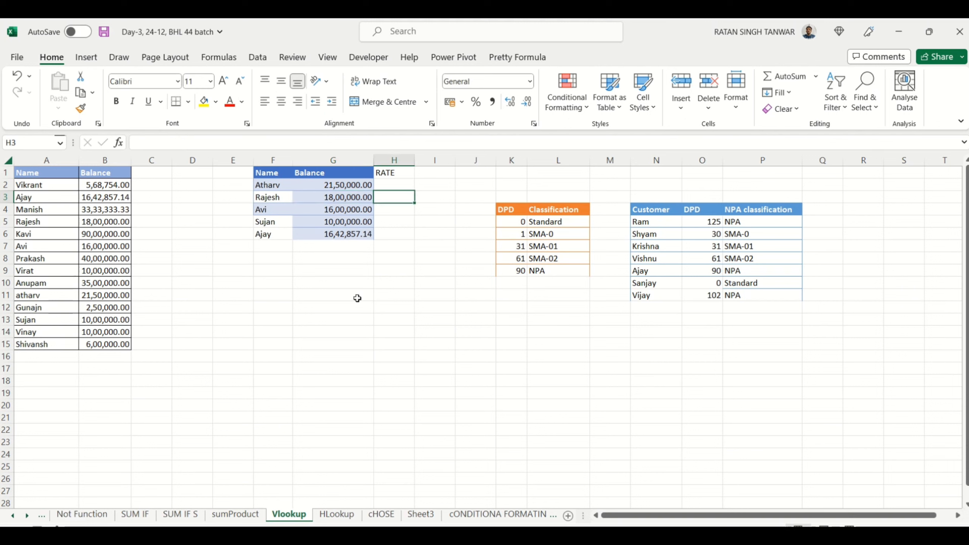
pyautogui.press('Up')
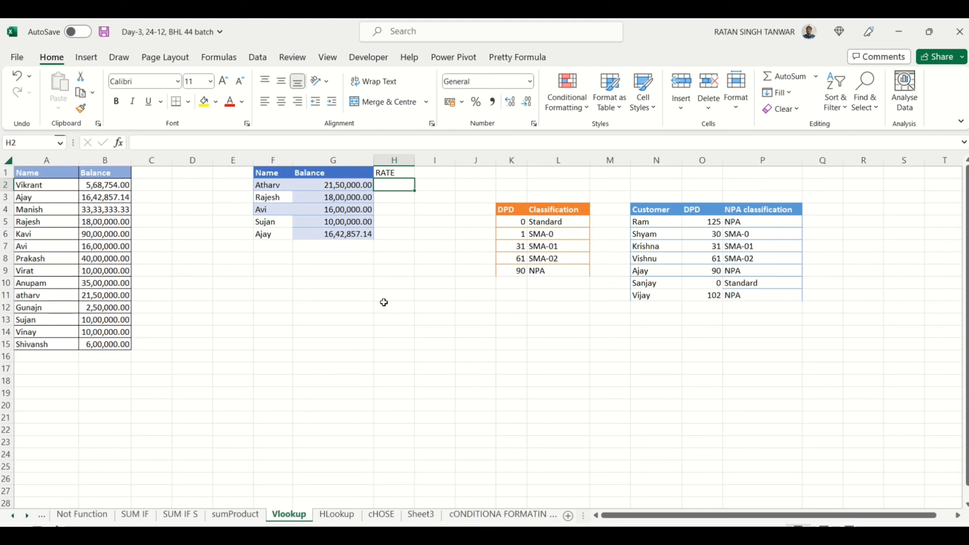
pyautogui.write('=v')
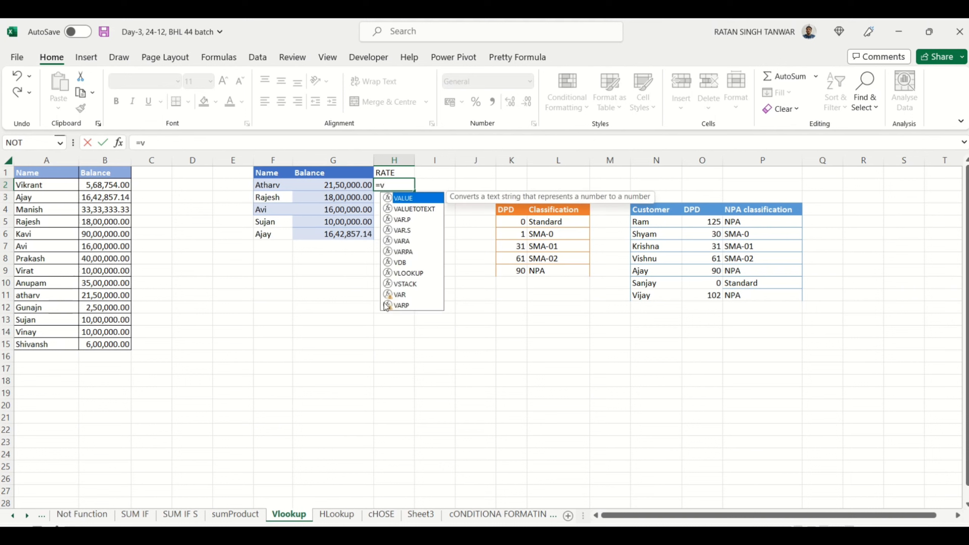
pyautogui.write('lookup')
pyautogui.press('Tab')
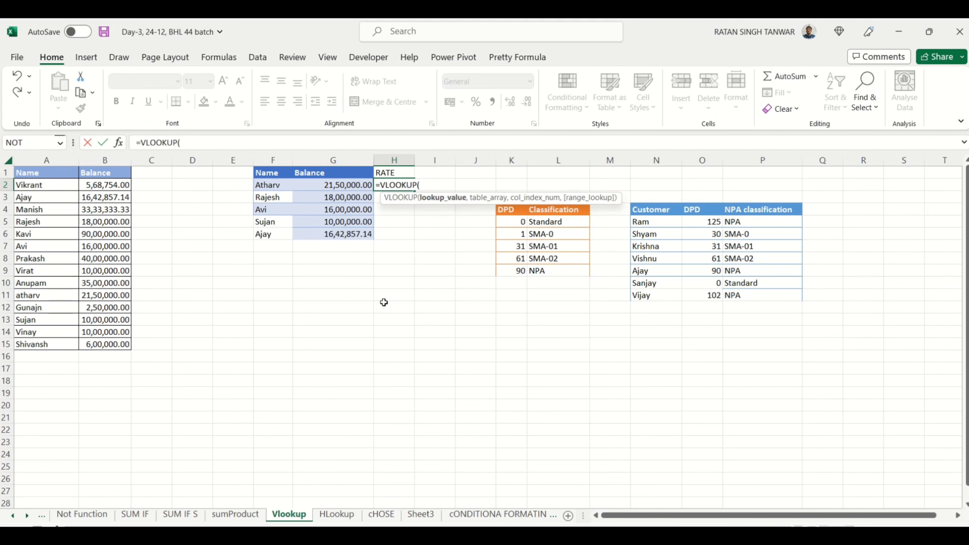
pyautogui.press('Left')
pyautogui.press('Left')
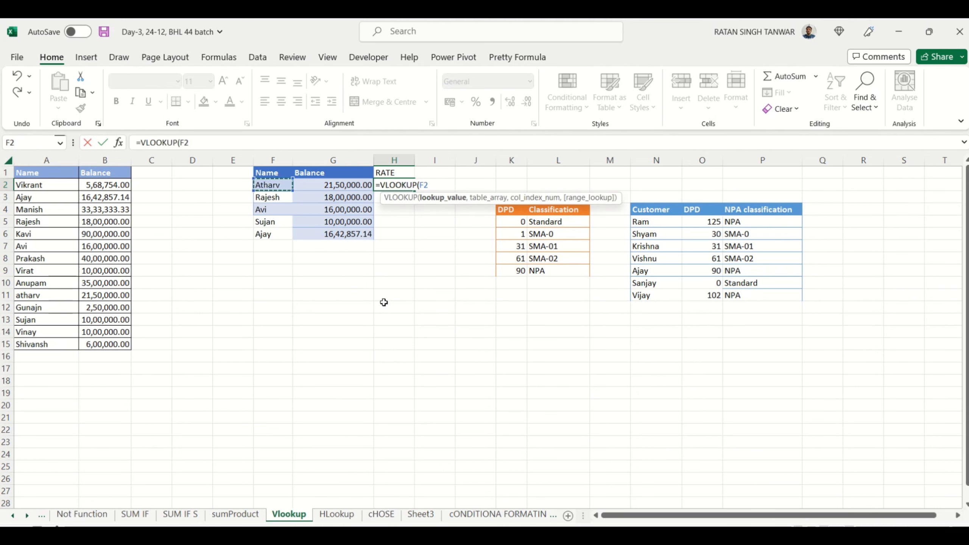
pyautogui.write(',')
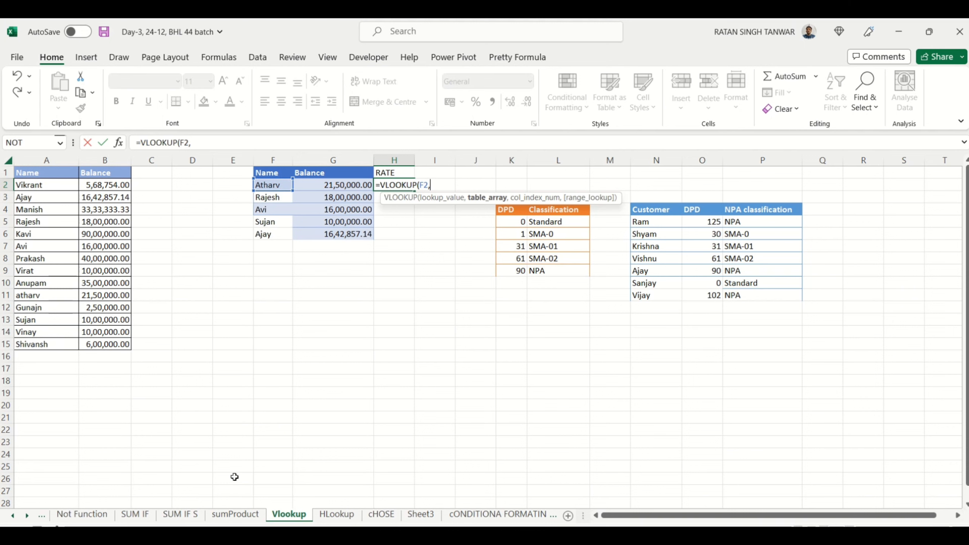
# Set the table array of the H2 VLOOKUP to A2:$D$14 on the sumProduct sheet
pyautogui.click(236, 514)
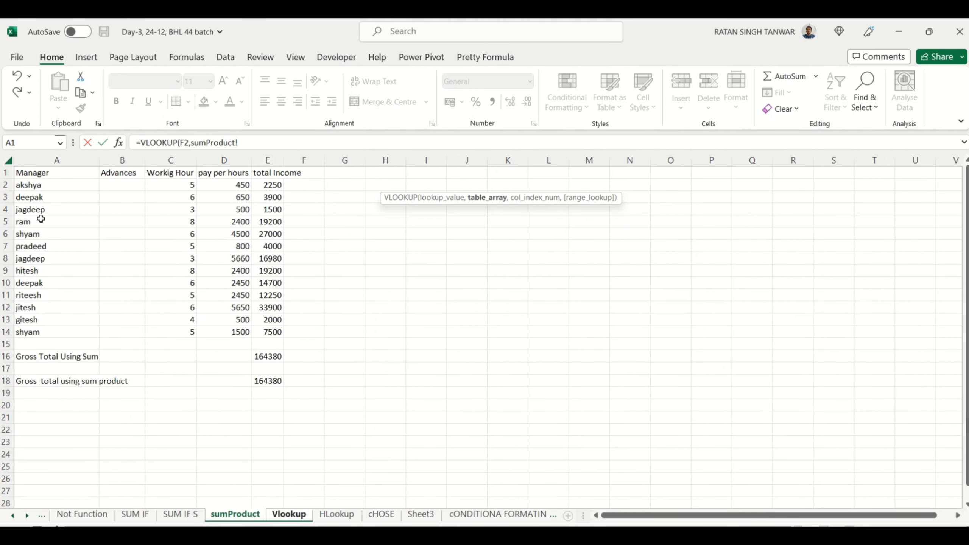
pyautogui.click(35, 185)
pyautogui.moveTo(35, 185); pyautogui.dragTo(238, 326)
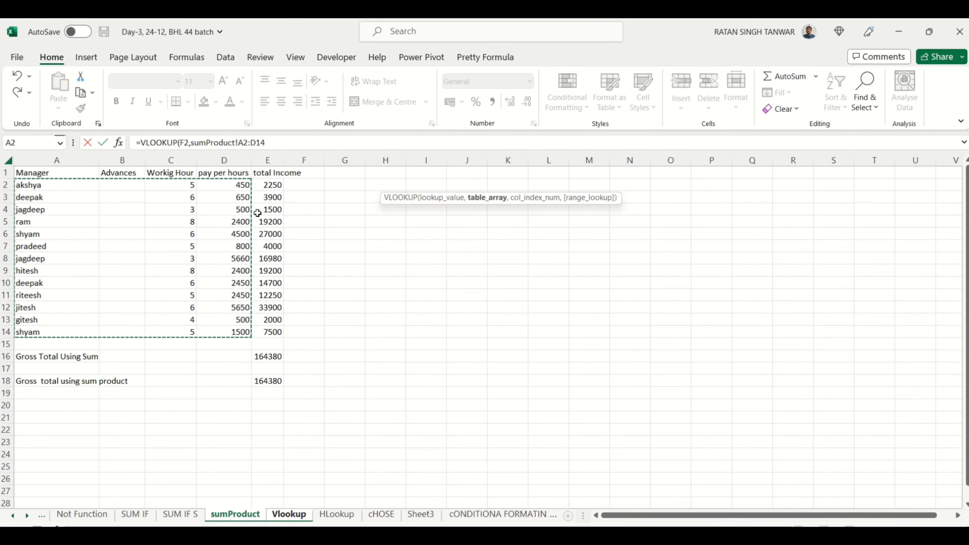
pyautogui.click(270, 143)
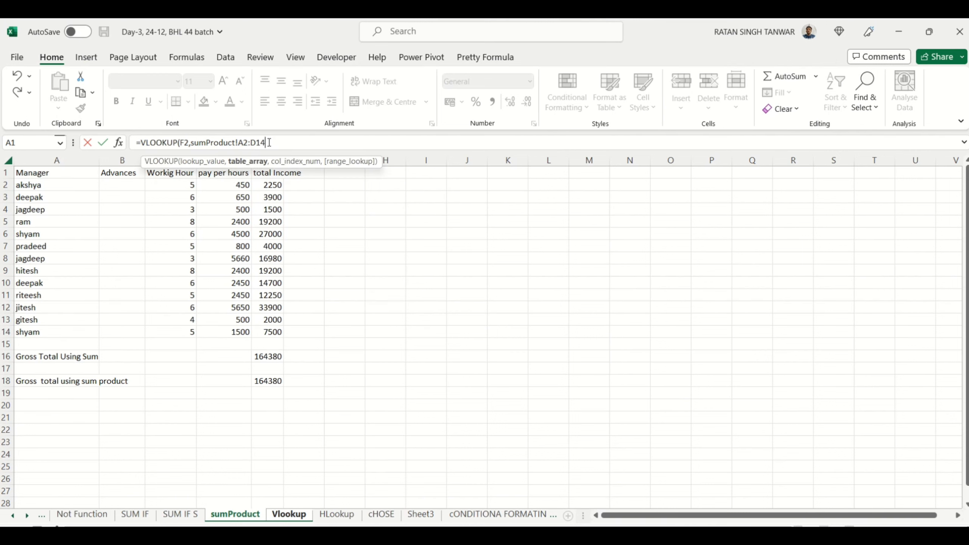
pyautogui.press('F4')
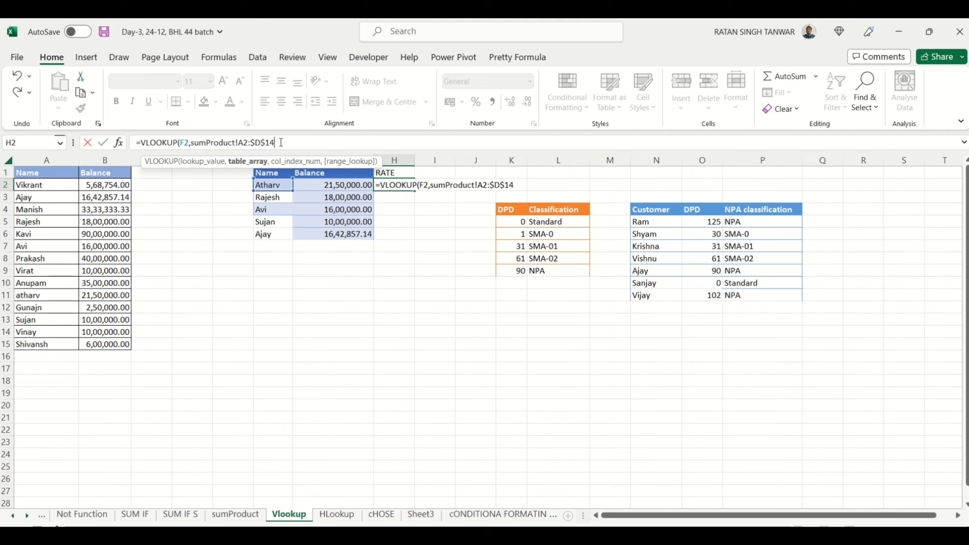
pyautogui.write(',')
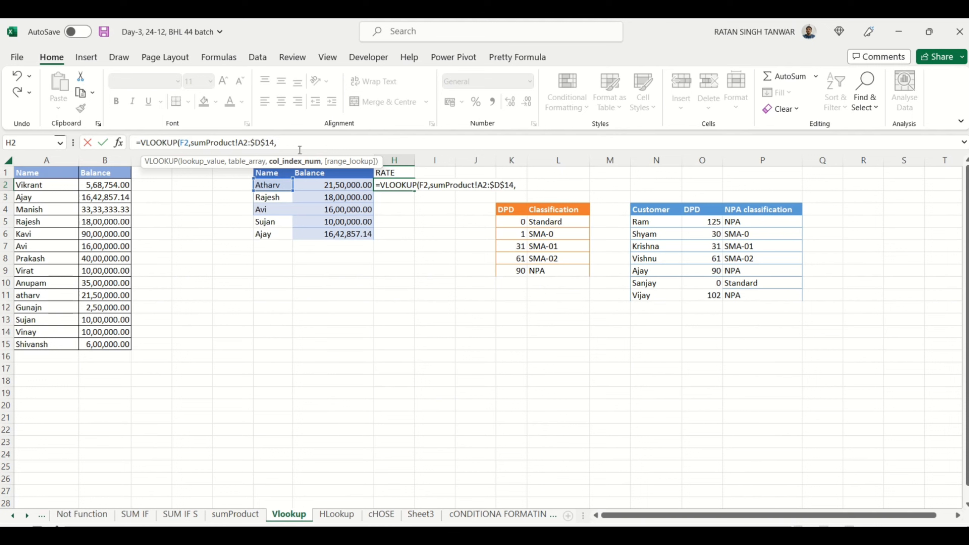
pyautogui.click(243, 516)
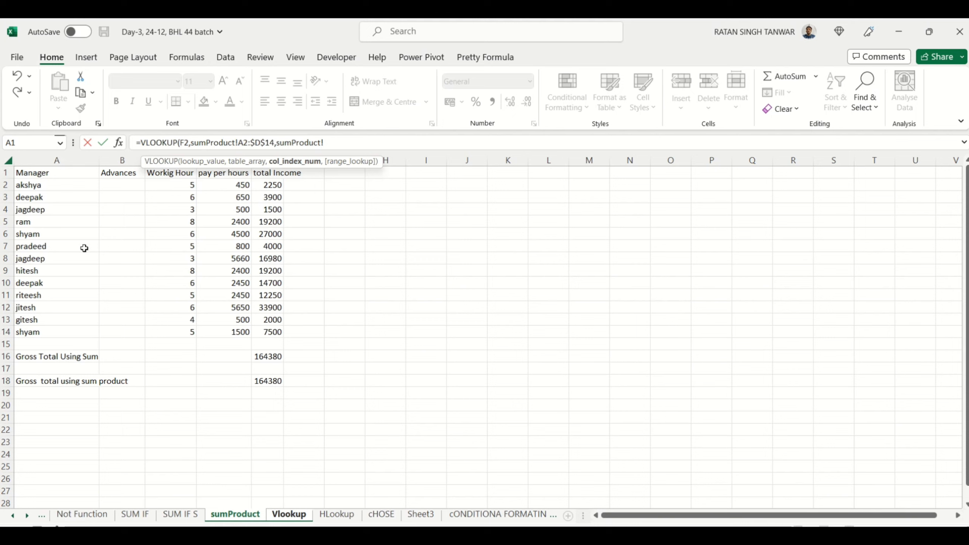
pyautogui.click(48, 160)
pyautogui.click(105, 156)
pyautogui.write(',')
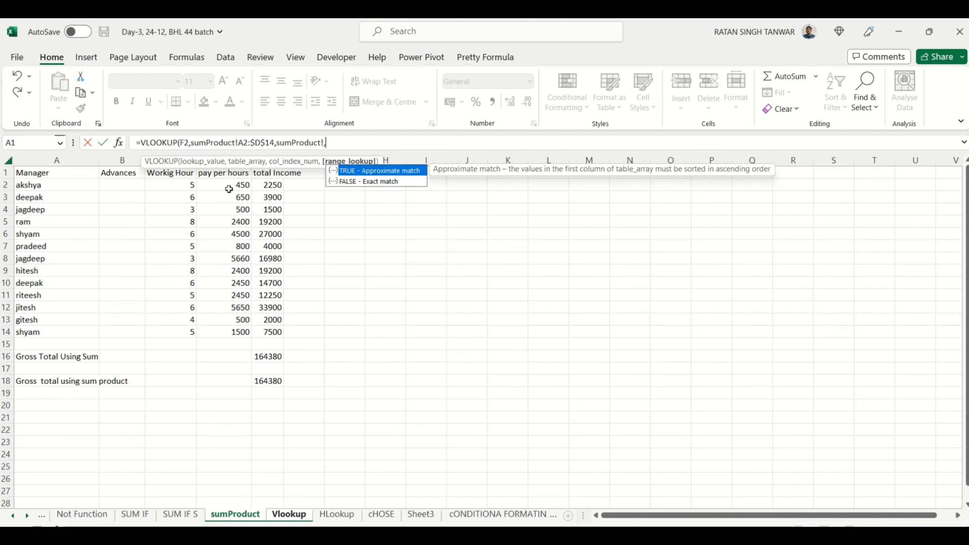
pyautogui.press('BackSpace')
pyautogui.press('BackSpace')
pyautogui.press('BackSpace')
pyautogui.press('BackSpace')
pyautogui.press('BackSpace')
pyautogui.press('BackSpace')
pyautogui.press('BackSpace')
pyautogui.press('BackSpace')
pyautogui.press('BackSpace')
pyautogui.press('BackSpace')
pyautogui.press('BackSpace')
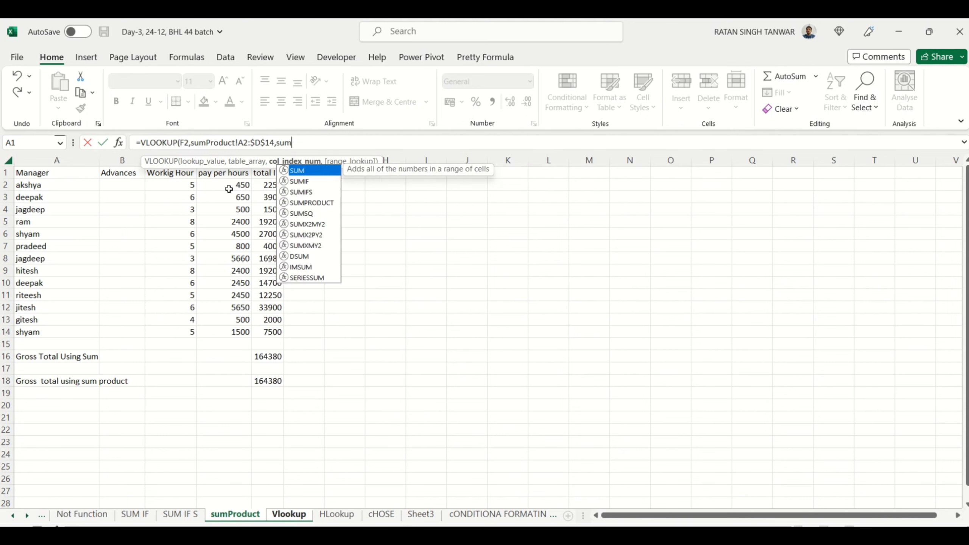
pyautogui.press('BackSpace')
# Complete the H2 VLOOKUP with column index 4 and 0 for an exact match
pyautogui.write('4')
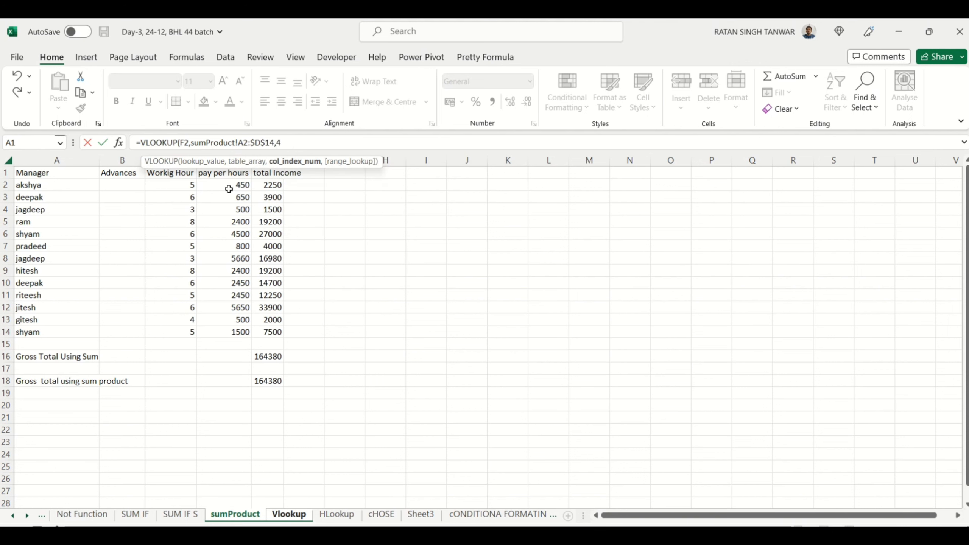
pyautogui.write(',')
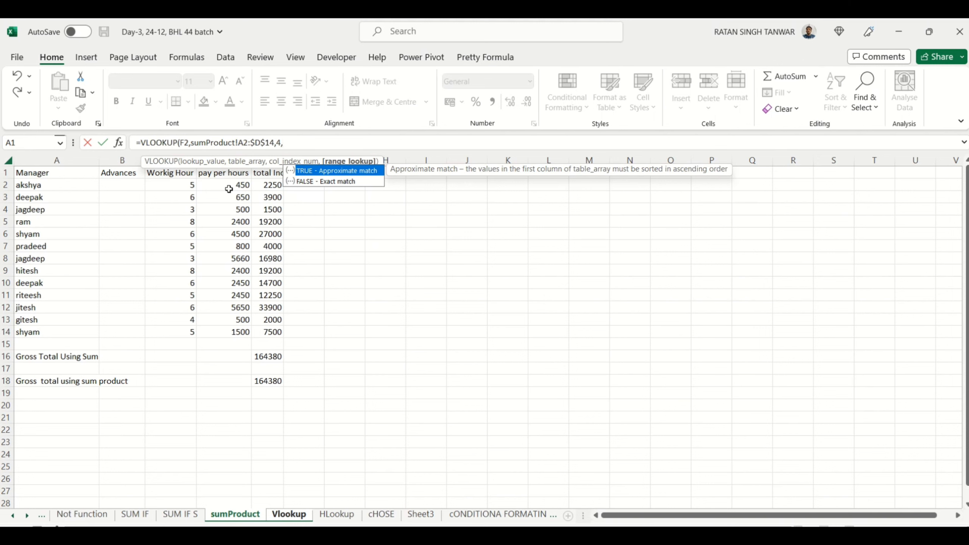
pyautogui.write('0')
pyautogui.press('Return')
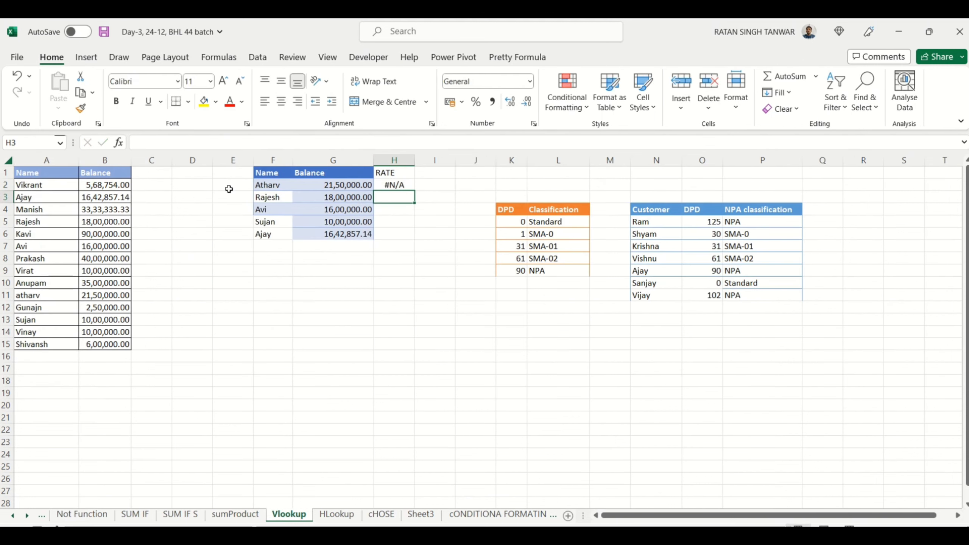
# Fill the RATE formula from H2 down through H6 and inspect the copies in H3 and H6
pyautogui.press('Up')
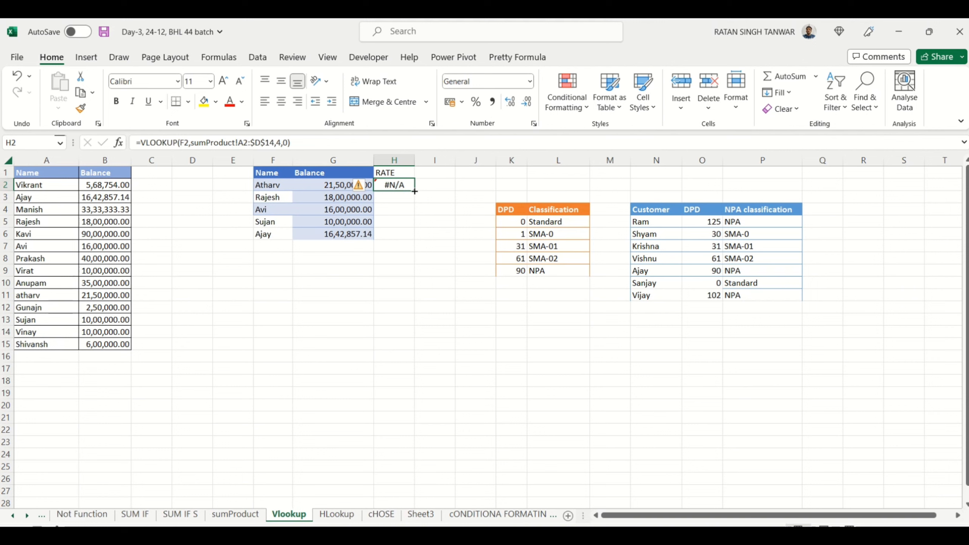
pyautogui.moveTo(414, 191); pyautogui.dragTo(412, 234)
pyautogui.click(386, 298)
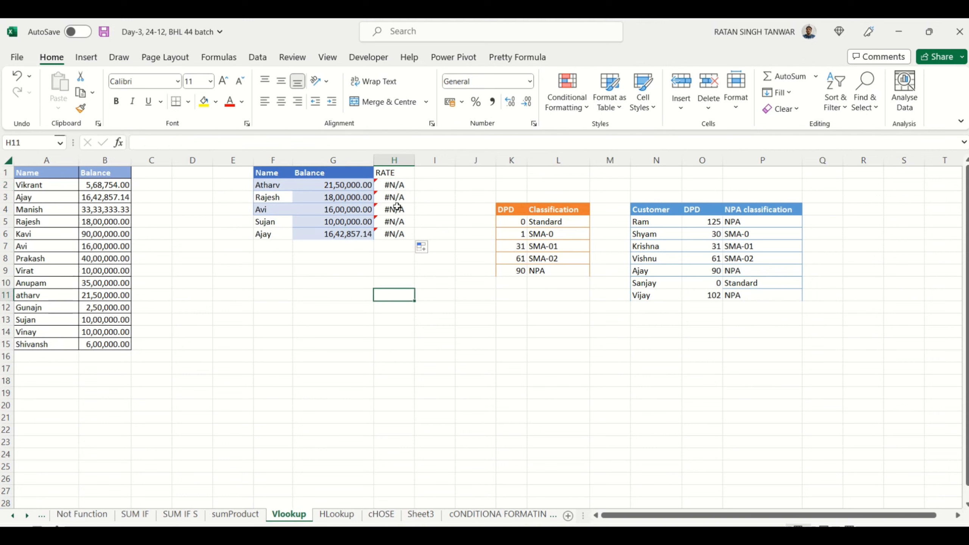
pyautogui.click(395, 197)
pyautogui.click(393, 235)
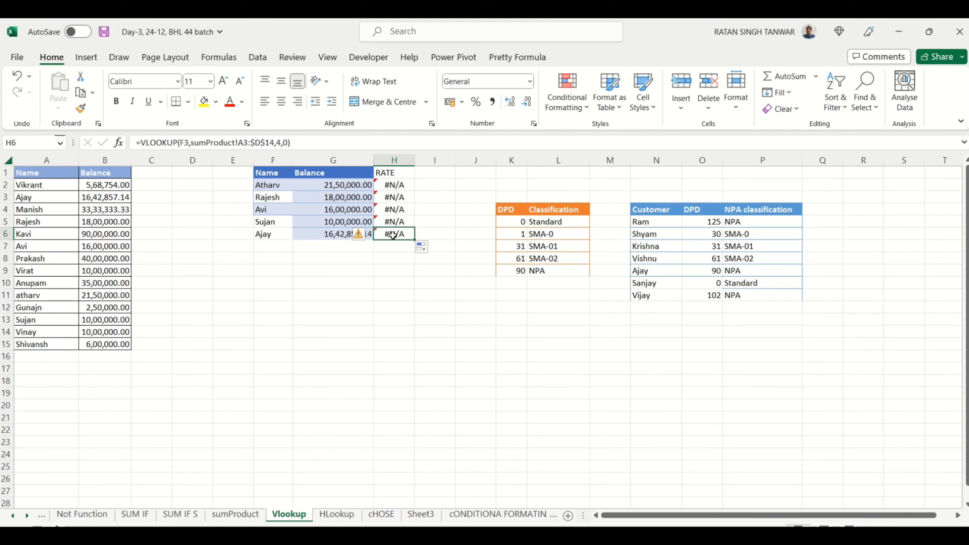
# Inspect the copied RATE formulas in H2 through H6 for how their sumProduct table ranges shift
pyautogui.click(396, 184)
pyautogui.press('F2')
pyautogui.press('Return')
pyautogui.press('F2')
pyautogui.press('Return')
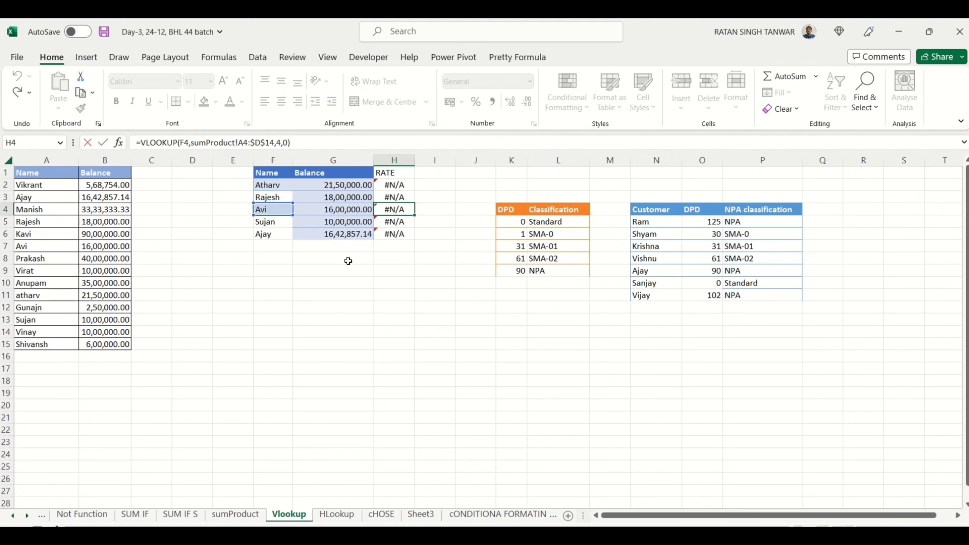
pyautogui.press('F2')
pyautogui.press('Return')
pyautogui.press('F2')
pyautogui.press('Return')
pyautogui.press('F2')
pyautogui.press('Return')
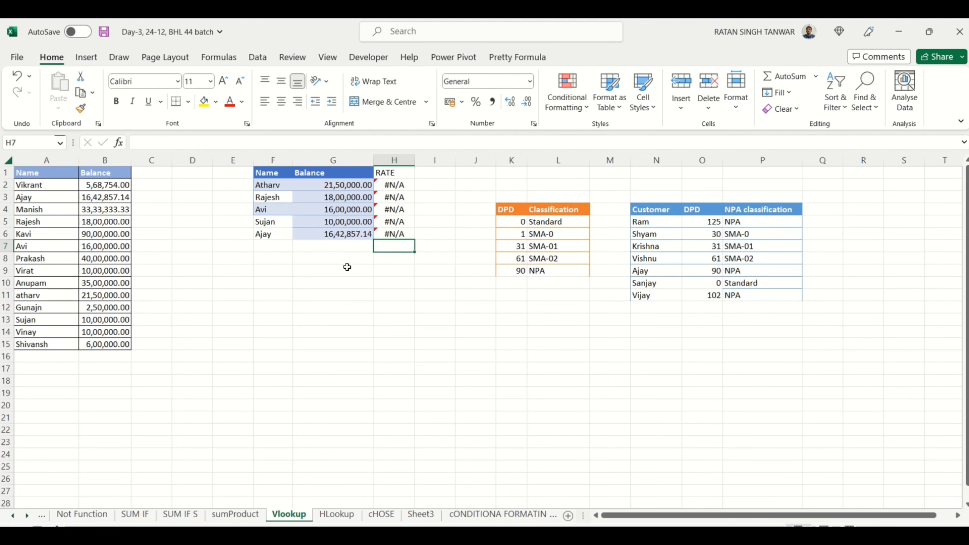
# Examine the manager names in A2 to A14 on the sumProduct sheet as possible lookup values
pyautogui.click(245, 514)
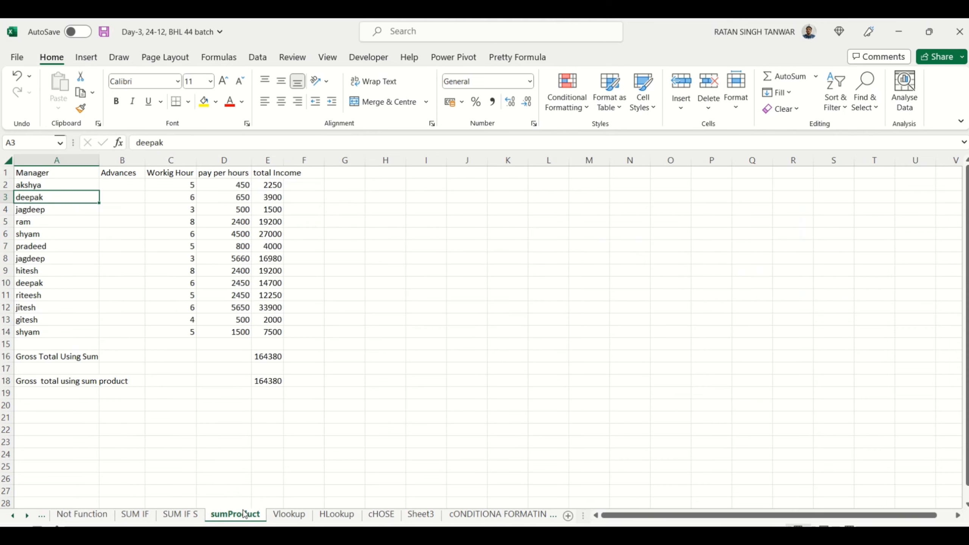
pyautogui.click(51, 333)
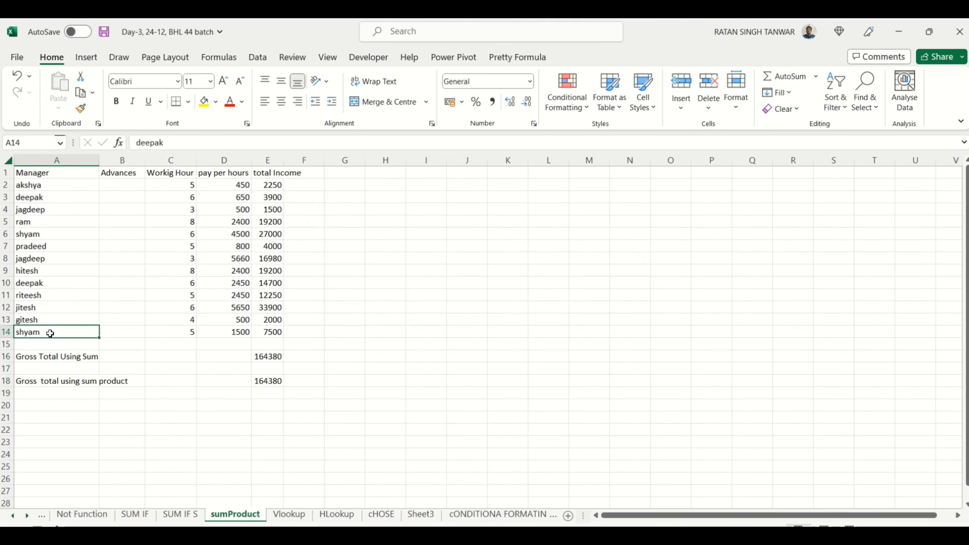
pyautogui.click(50, 187)
pyautogui.moveTo(50, 208); pyautogui.dragTo(39, 299)
pyautogui.click(48, 323)
pyautogui.click(34, 187)
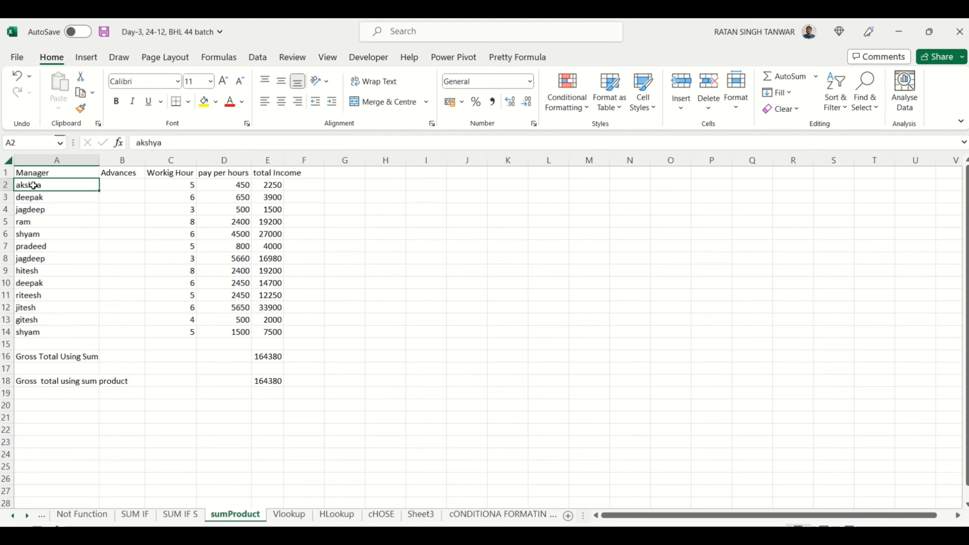
pyautogui.click(35, 208)
pyautogui.click(37, 231)
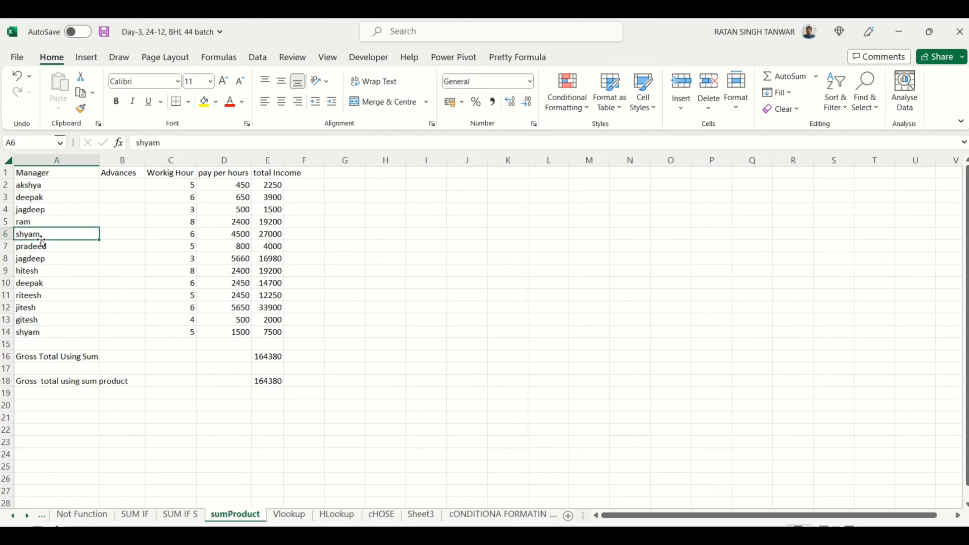
# Replace the name in F2 on the Vlookup sheet with the manager name from A5 of the sumProduct sheet
pyautogui.click(289, 514)
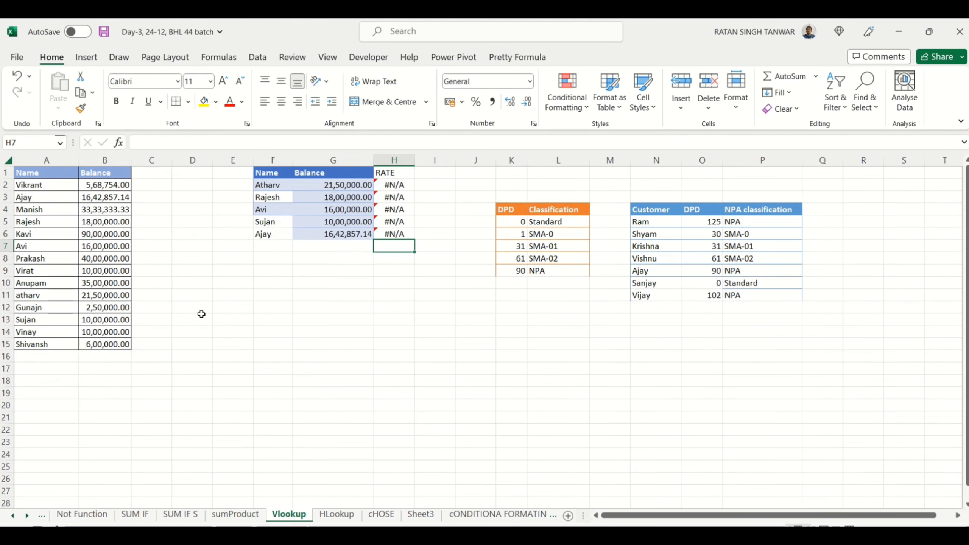
pyautogui.click(287, 272)
pyautogui.click(275, 217)
pyautogui.hotkey('shift', 'Return')
pyautogui.hotkey('shift', 'Return')
pyautogui.hotkey('shift', 'Return')
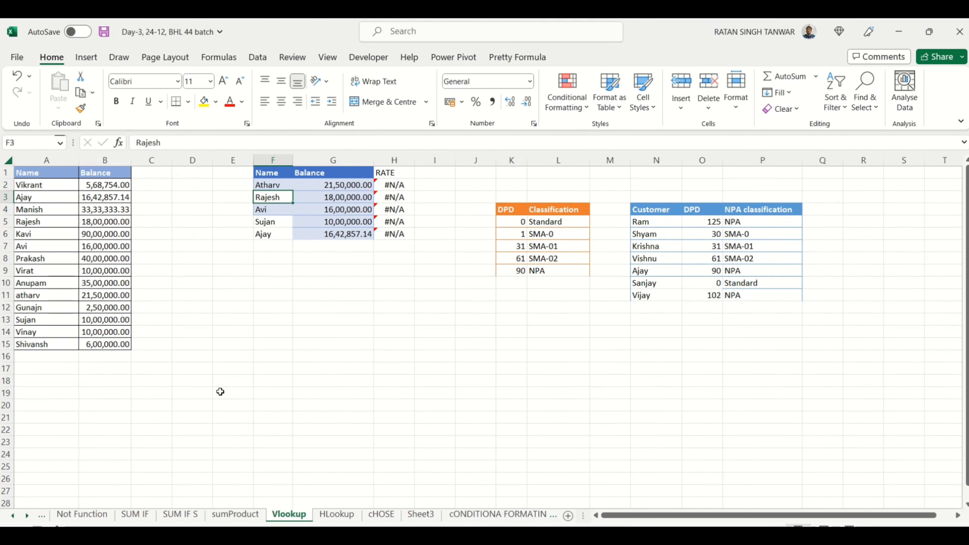
pyautogui.write('rajesh')
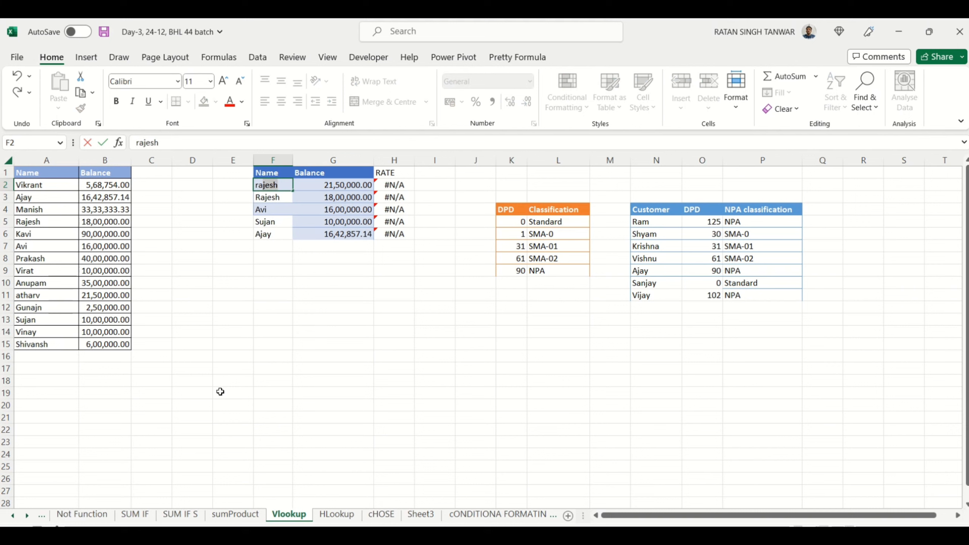
pyautogui.write('m')
pyautogui.press('Return')
# Inspect the RATE formula in H2 for the new name
pyautogui.press('Up')
pyautogui.press('Right')
pyautogui.press('Right')
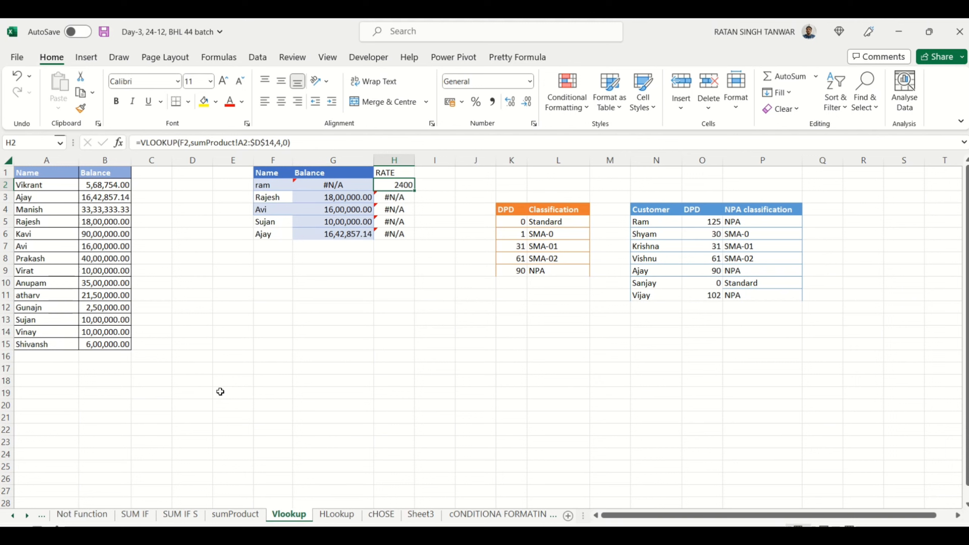
pyautogui.press('F2')
pyautogui.press('Escape')
pyautogui.press('F2')
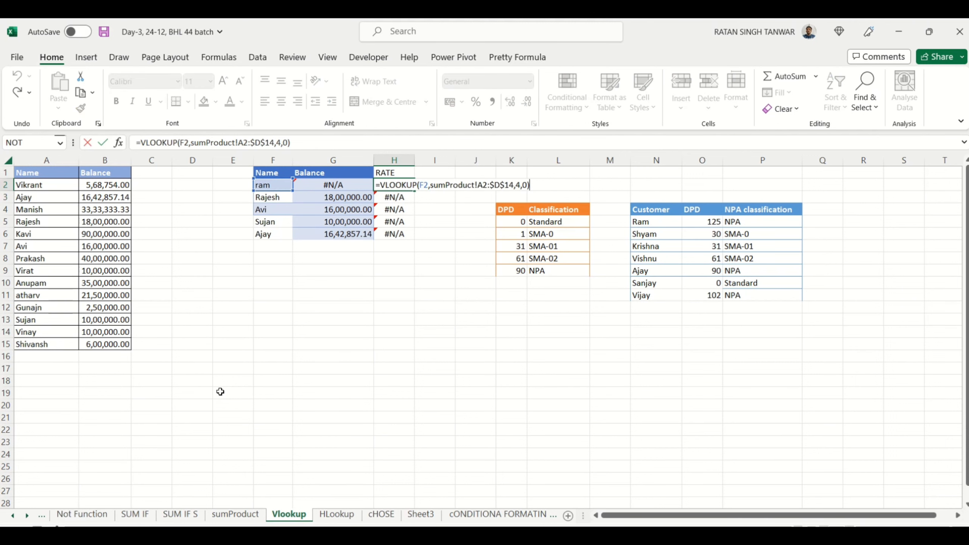
pyautogui.press('Escape')
pyautogui.press('F2')
pyautogui.press('Escape')
pyautogui.press('F2')
pyautogui.press('Escape')
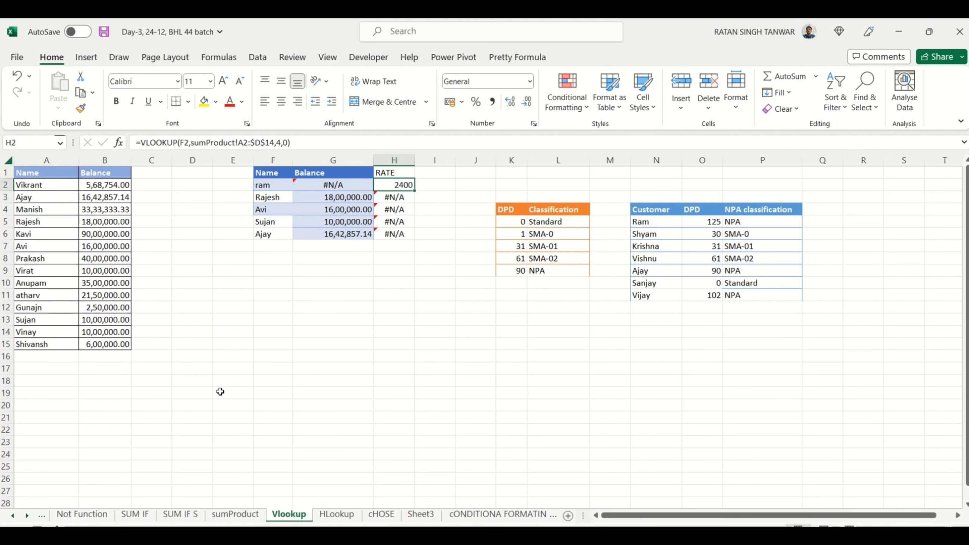
pyautogui.press('F2')
pyautogui.press('Escape')
# Replace the names in F3, F4 and F5 with the manager names from A3, A2 and A9 of the sumProduct sheet
pyautogui.press('Down')
pyautogui.press('Left')
pyautogui.press('Left')
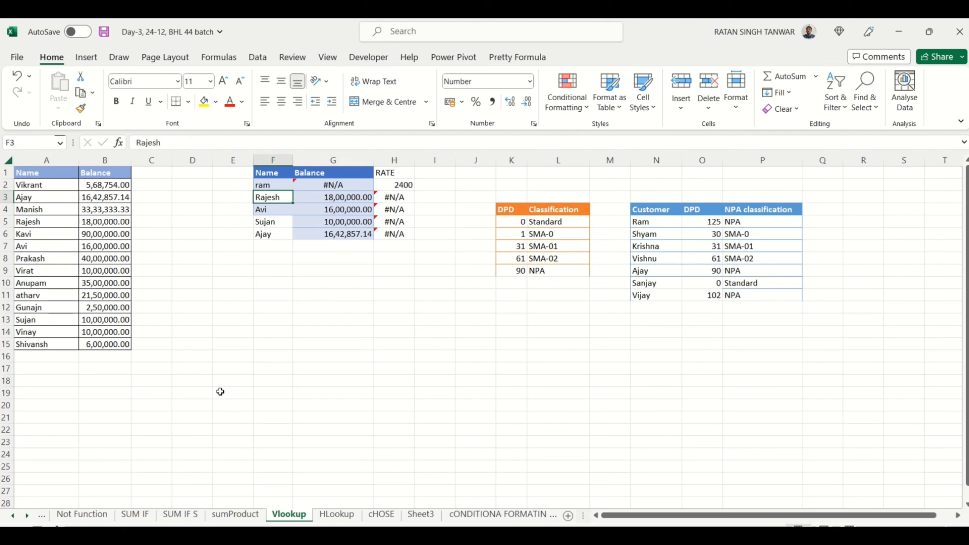
pyautogui.press('Down')
pyautogui.press('Up')
pyautogui.press('Right')
pyautogui.press('Right')
pyautogui.press('Right')
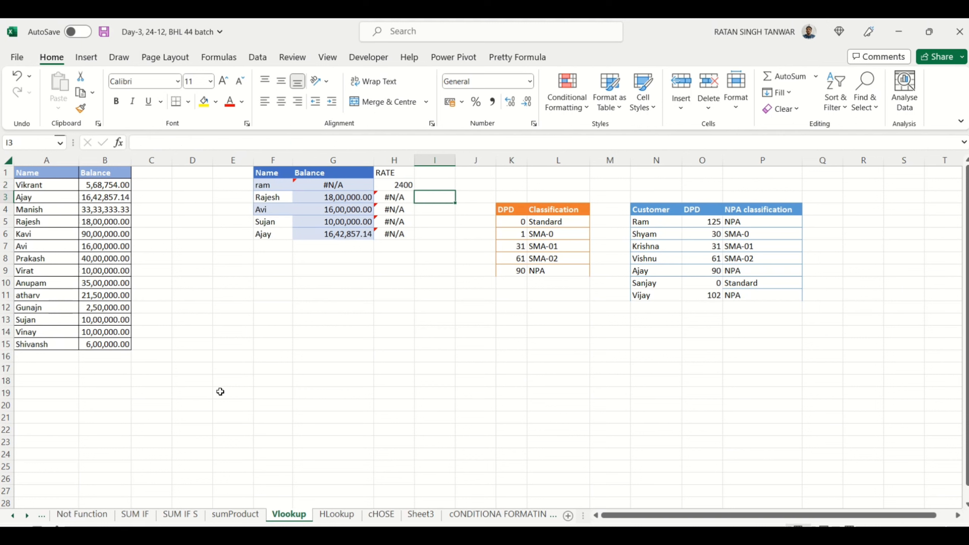
pyautogui.press('Left')
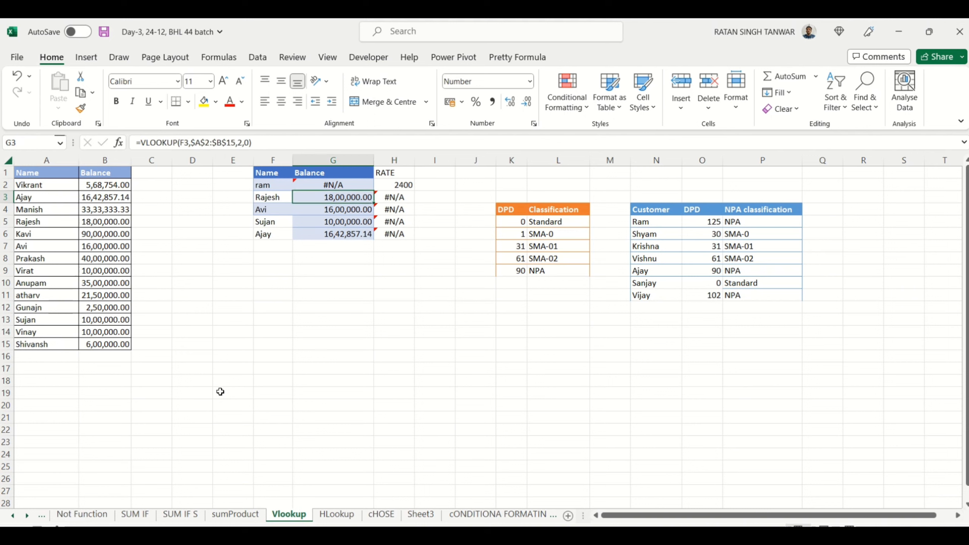
pyautogui.press('Left')
pyautogui.press('Left')
pyautogui.write('deepak')
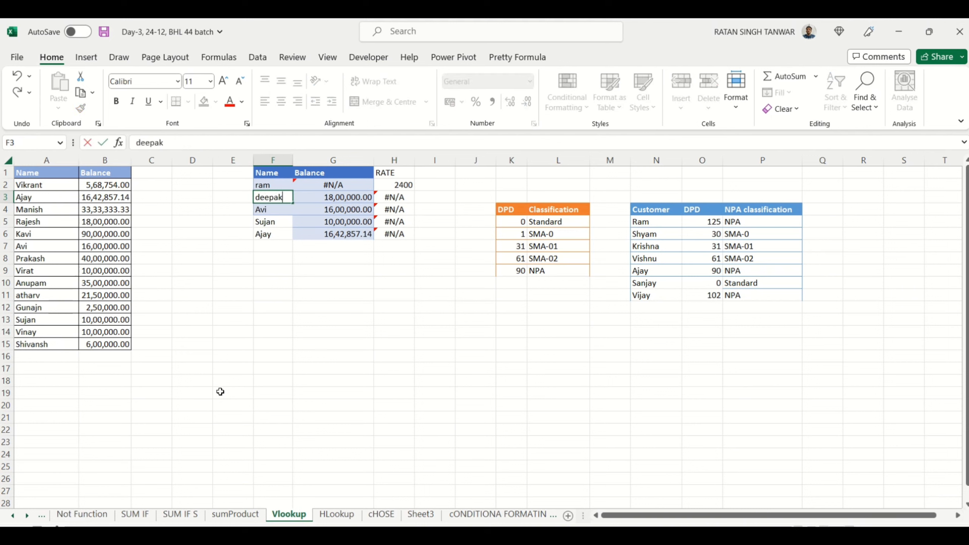
pyautogui.press('Return')
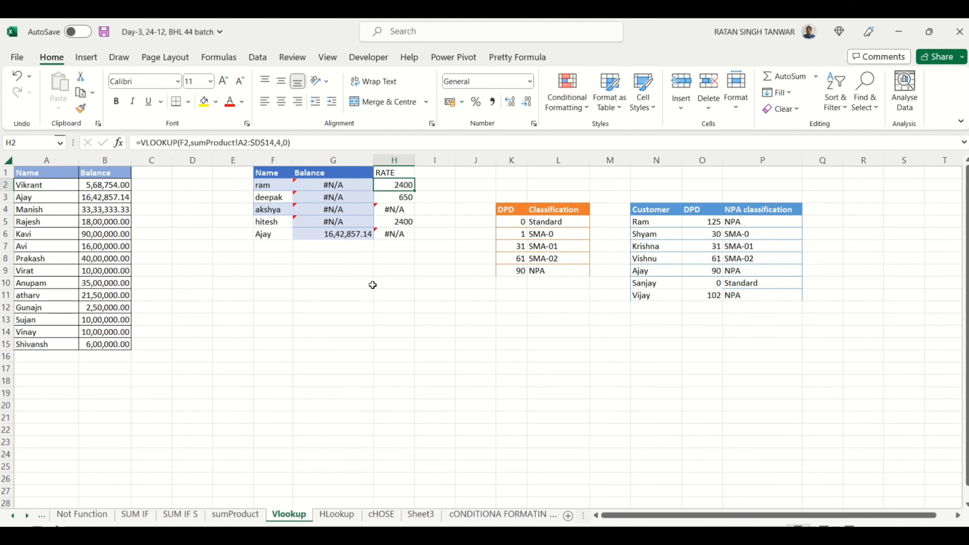
# Check the table array start cell in each RATE formula from H2 to H6, ending back at H2
pyautogui.press('F2')
pyautogui.press('Return')
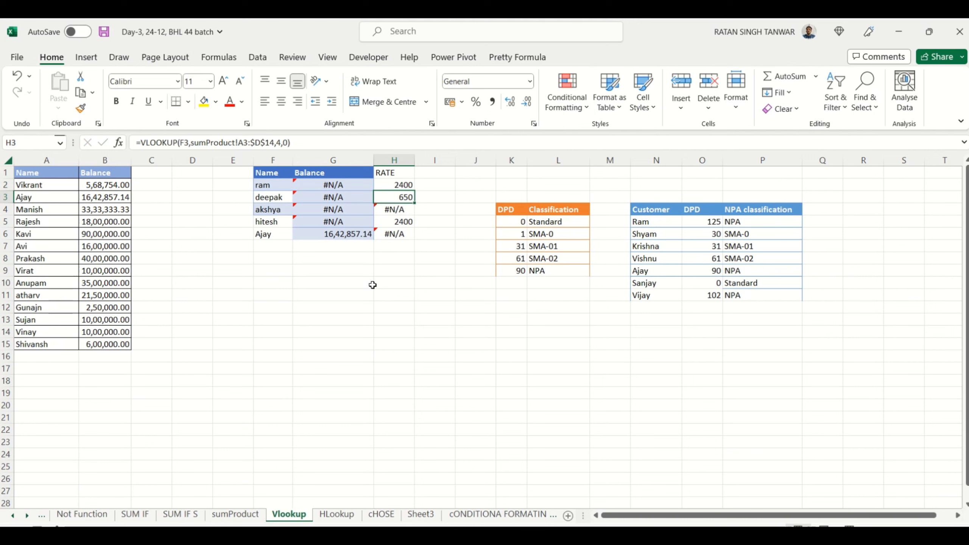
pyautogui.press('F2')
pyautogui.press('Return')
pyautogui.press('F2')
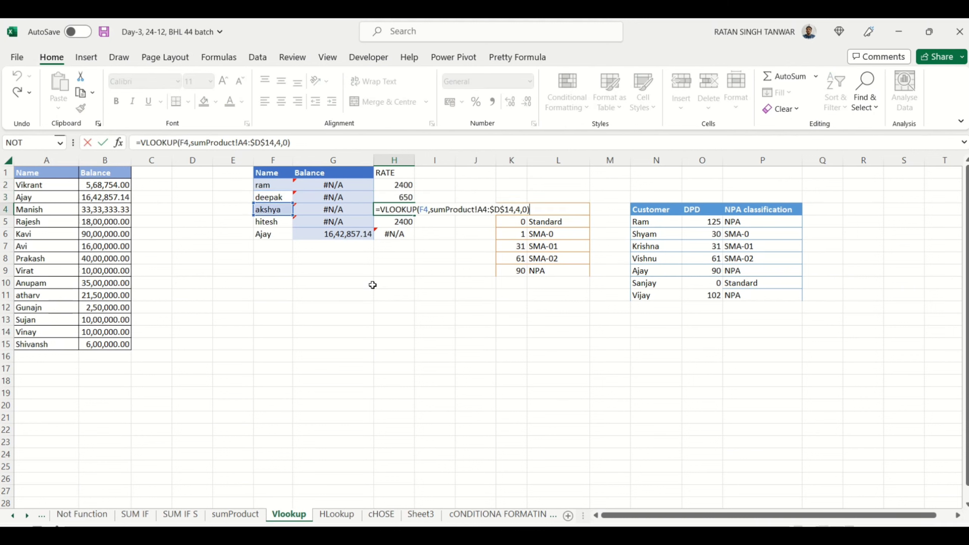
pyautogui.press('Return')
pyautogui.press('F2')
pyautogui.press('Return')
pyautogui.press('F2')
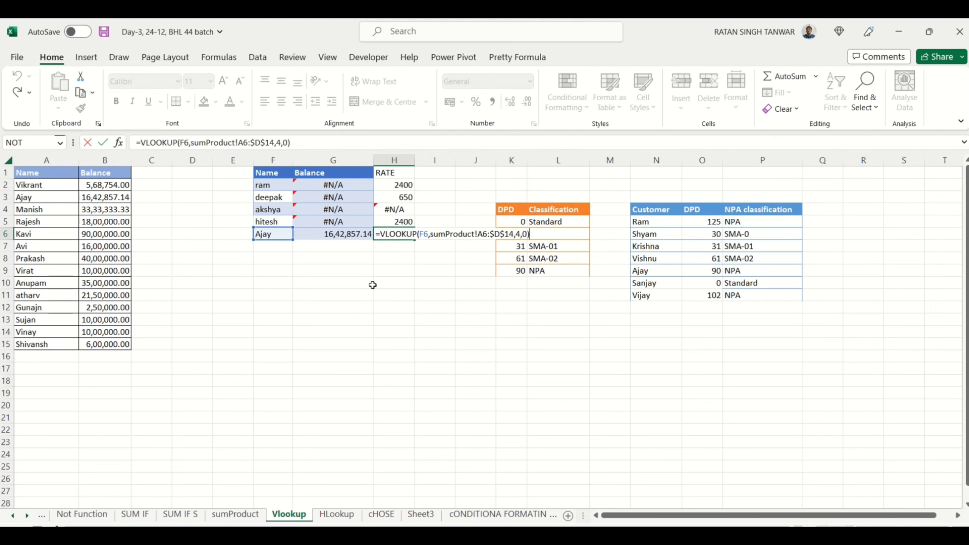
pyautogui.press('Return')
pyautogui.press('Up')
pyautogui.press('Up')
pyautogui.press('Up')
pyautogui.press('Up')
pyautogui.press('Up')
pyautogui.press('F2')
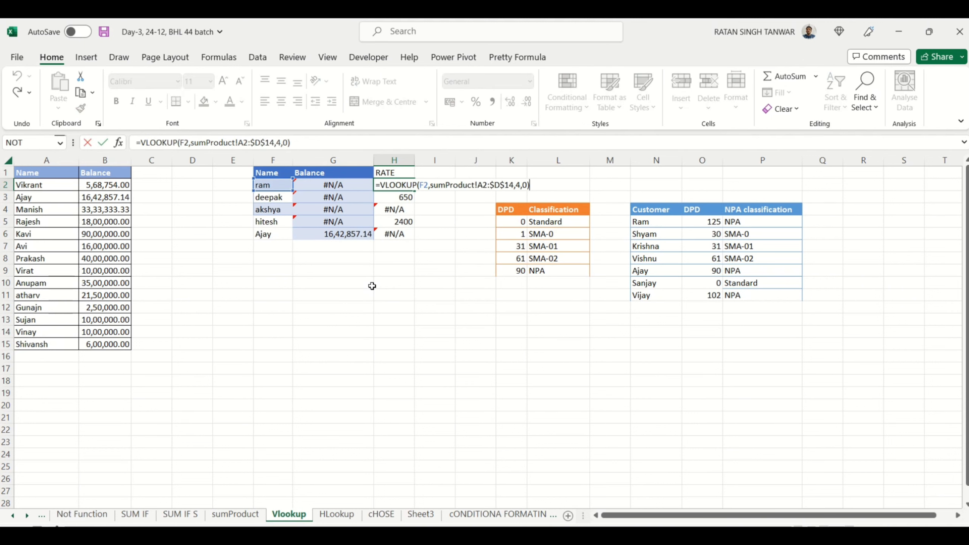
pyautogui.press('Return')
# Make the start of the H2 table array absolute so it reads sumProduct!$A$2:$D$14
pyautogui.press('Up')
pyautogui.press('F2')
pyautogui.press('Left')
pyautogui.press('Left')
pyautogui.press('Left')
pyautogui.press('Left')
pyautogui.press('Left')
pyautogui.press('Left')
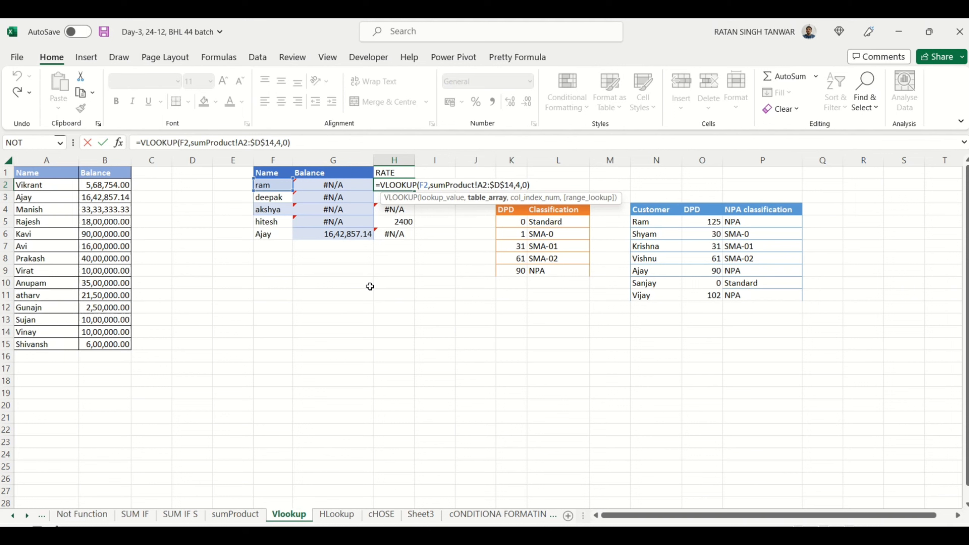
pyautogui.press('F4')
pyautogui.press('Return')
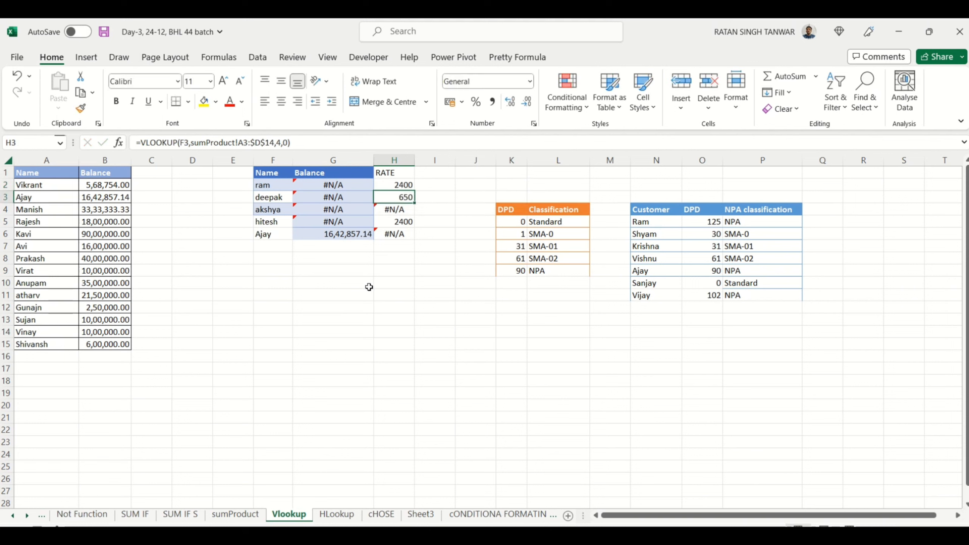
# Fill the corrected RATE formula from H2 down through H6
pyautogui.press('Up')
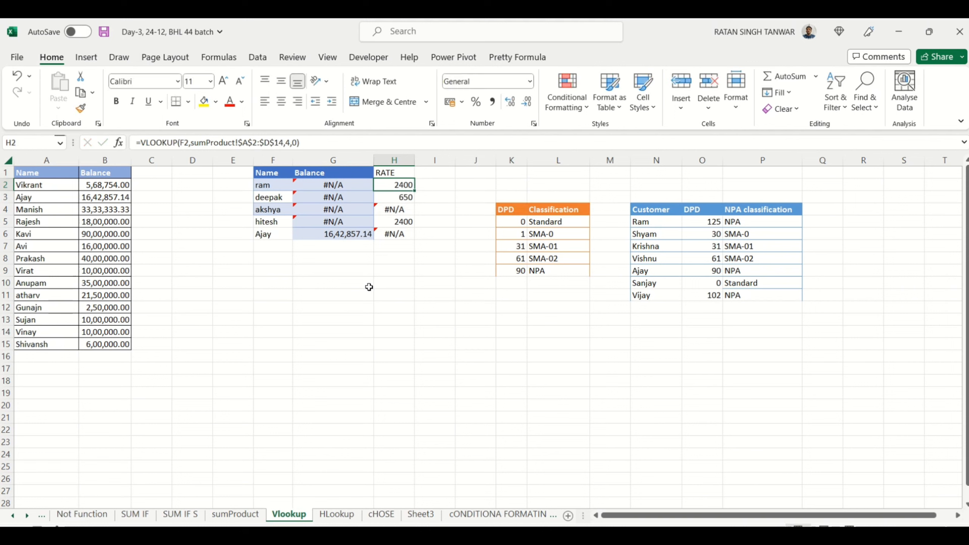
pyautogui.doubleClick(415, 192)
pyautogui.click(400, 283)
# Compare the names in F4 to F6 with the manager list on the sumProduct sheet
pyautogui.click(272, 209)
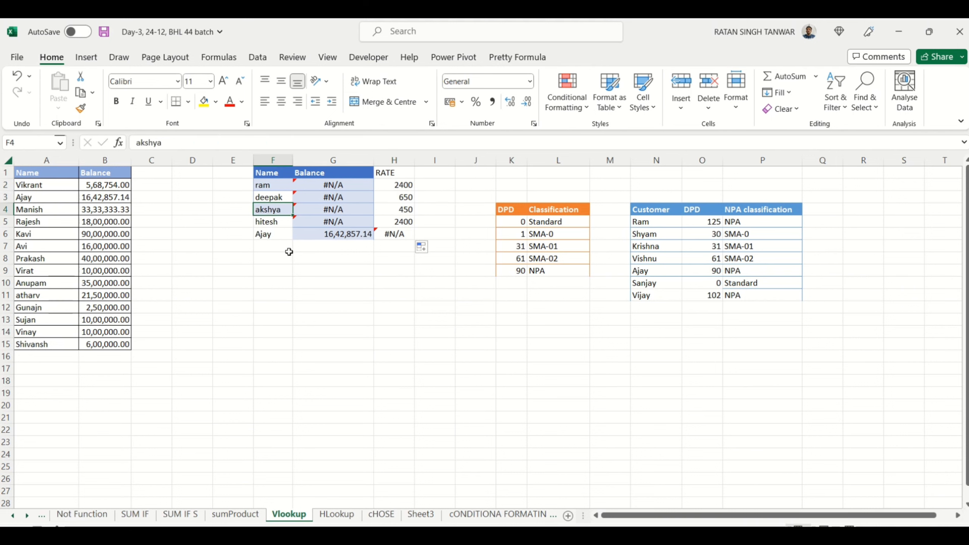
pyautogui.press('Right')
pyautogui.press('Left')
pyautogui.press('Down')
pyautogui.press('Down')
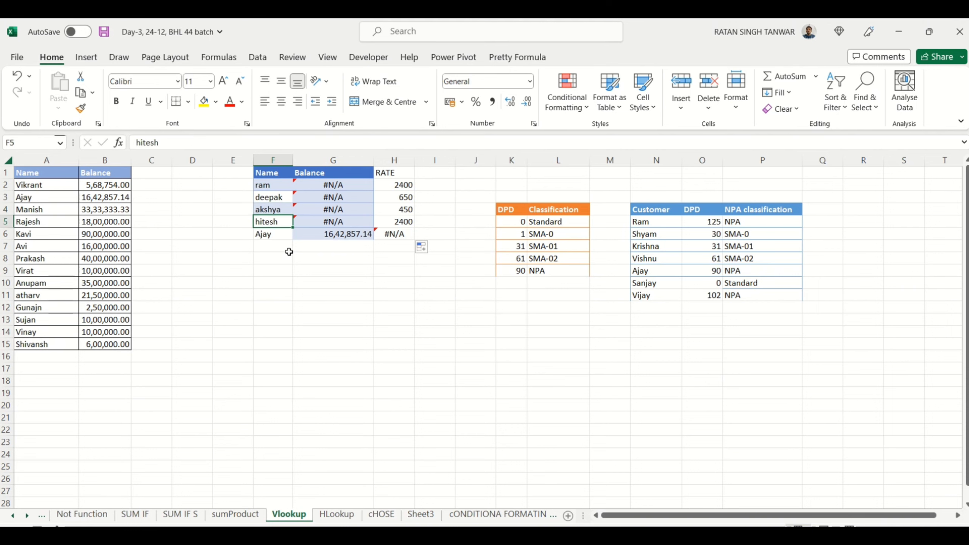
pyautogui.press('Right')
pyautogui.press('Left')
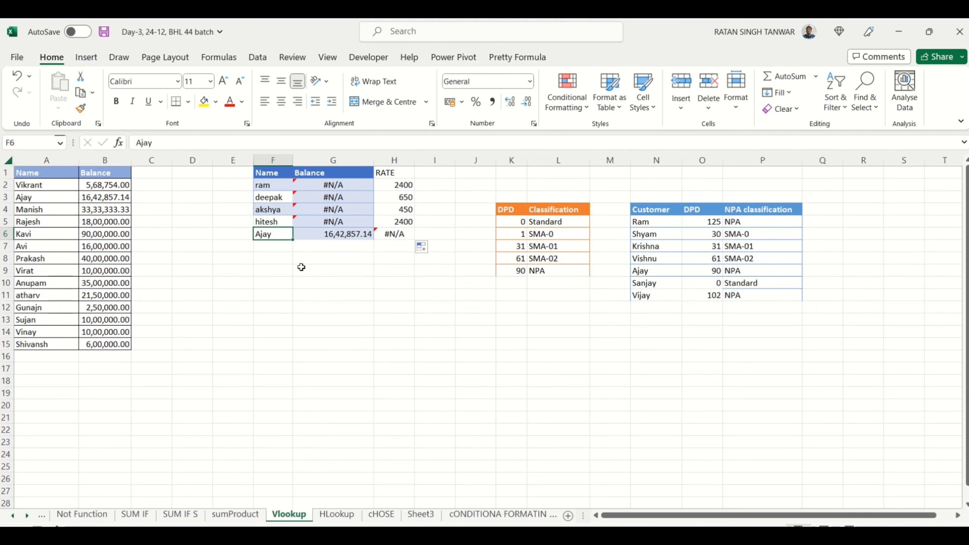
pyautogui.click(232, 515)
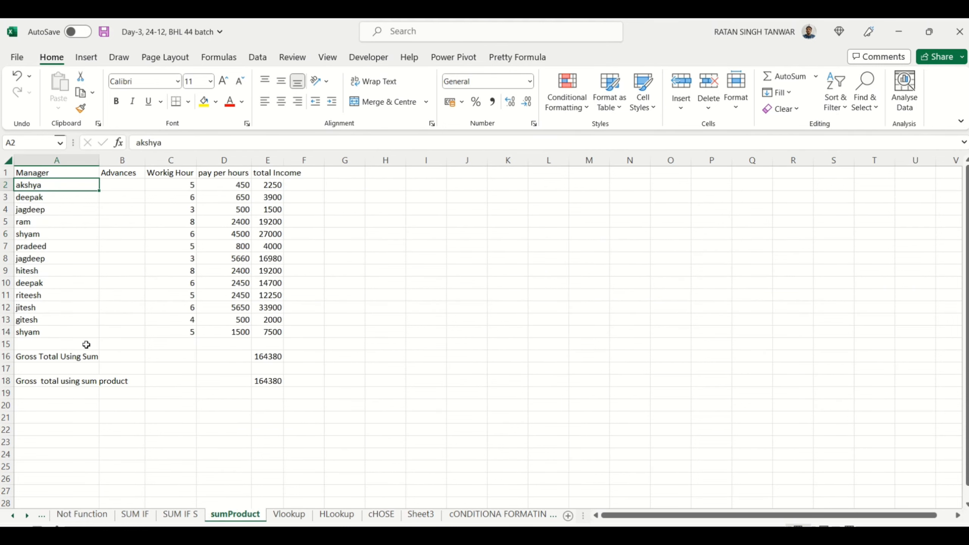
pyautogui.click(58, 311)
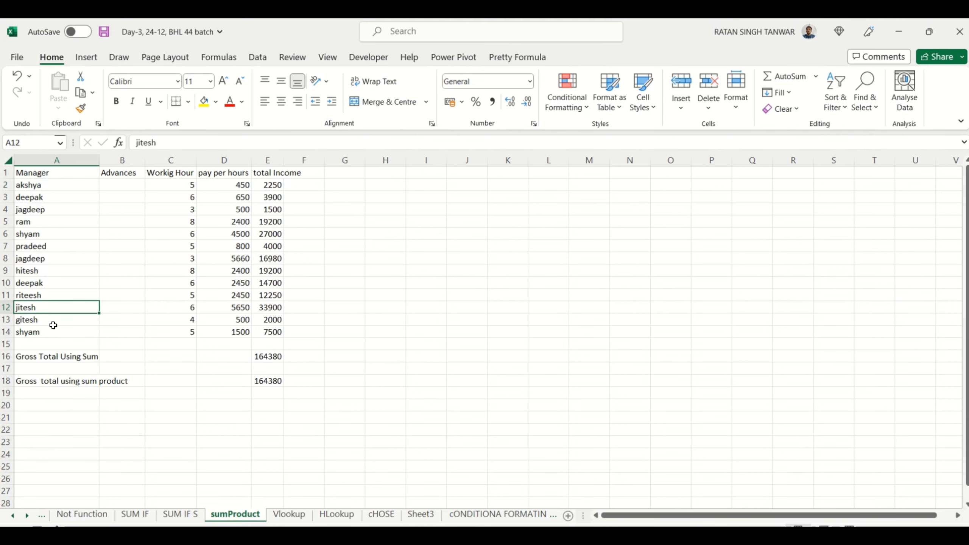
pyautogui.click(52, 322)
# Replace the name in F6 on the Vlookup sheet with the manager name from A6 of the sumProduct sheet
pyautogui.click(298, 516)
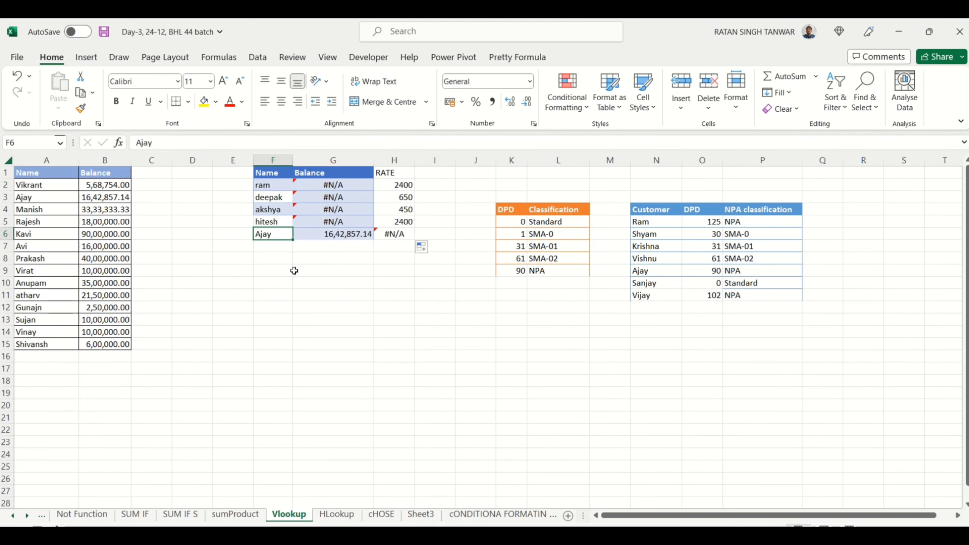
pyautogui.write('shyam')
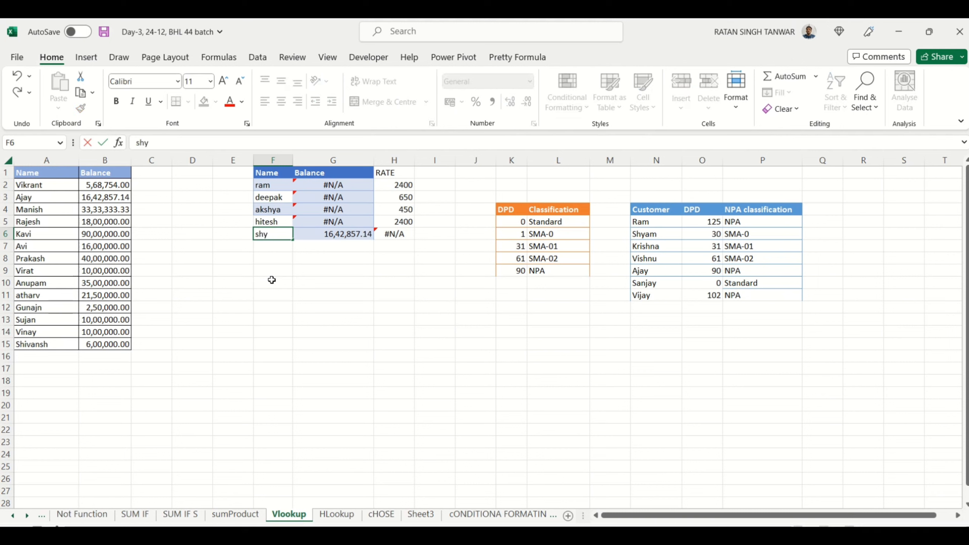
pyautogui.press('Return')
# Examine the Balance and RATE lookups for the name in row 2
pyautogui.press('Up')
pyautogui.press('Up')
pyautogui.press('Up')
pyautogui.press('Up')
pyautogui.press('Up')
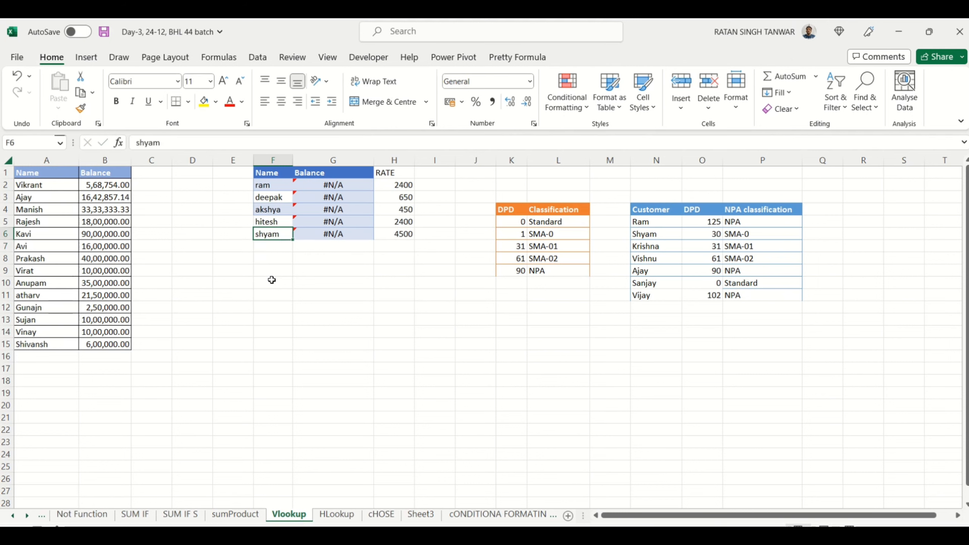
pyautogui.press('Right')
pyautogui.press('Right')
pyautogui.press('Left')
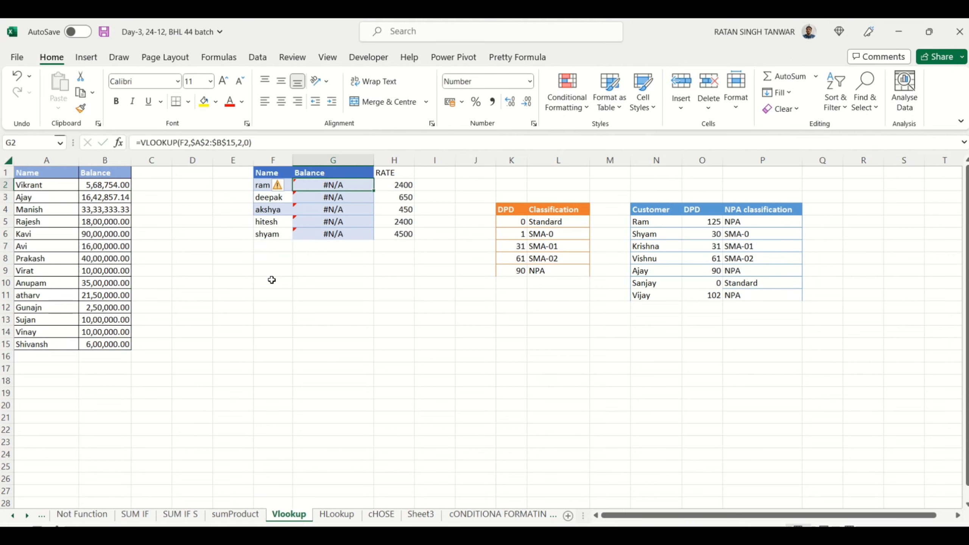
pyautogui.press('Left')
pyautogui.press('Right')
pyautogui.press('Left')
pyautogui.press('Left')
pyautogui.press('Left')
pyautogui.press('Left')
pyautogui.press('Left')
pyautogui.press('Left')
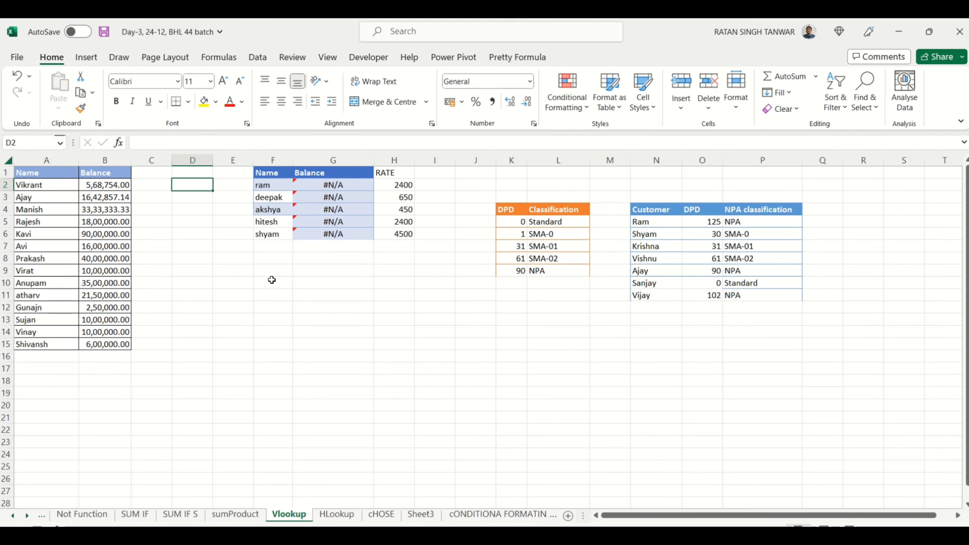
pyautogui.press('Right')
pyautogui.press('Right')
pyautogui.press('Right')
pyautogui.press('Right')
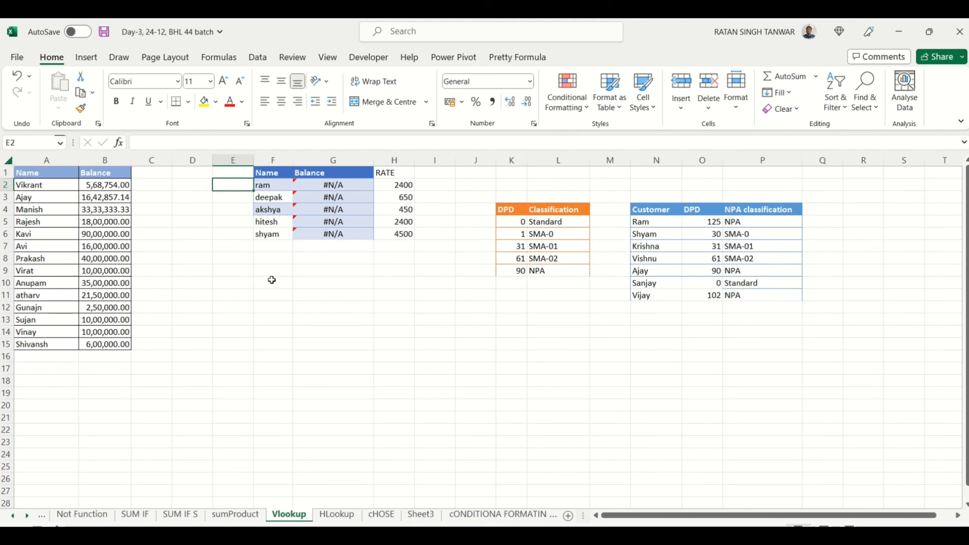
# Review the VLOOKUP formulas in G2 and H2, including their table ranges and column numbers
pyautogui.press('Right')
pyautogui.press('Right')
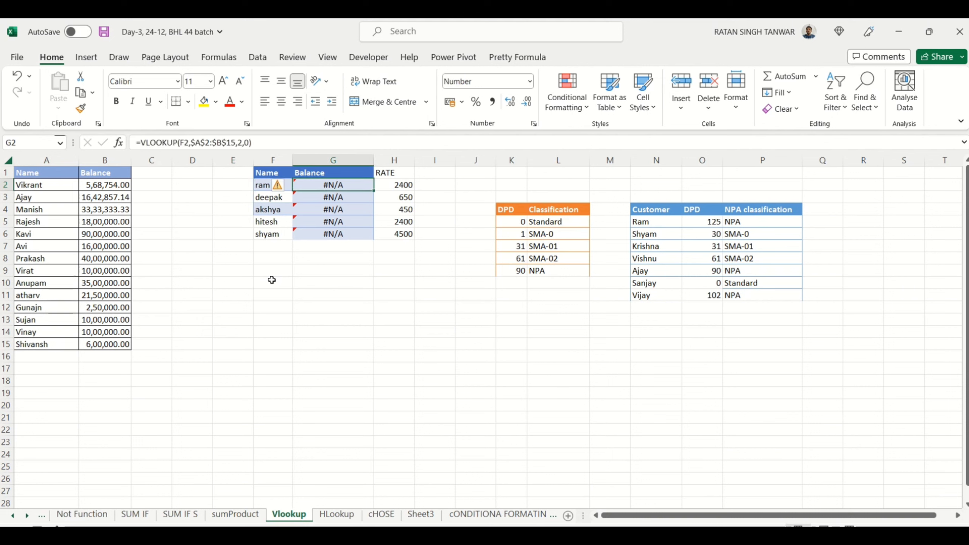
pyautogui.press('Right')
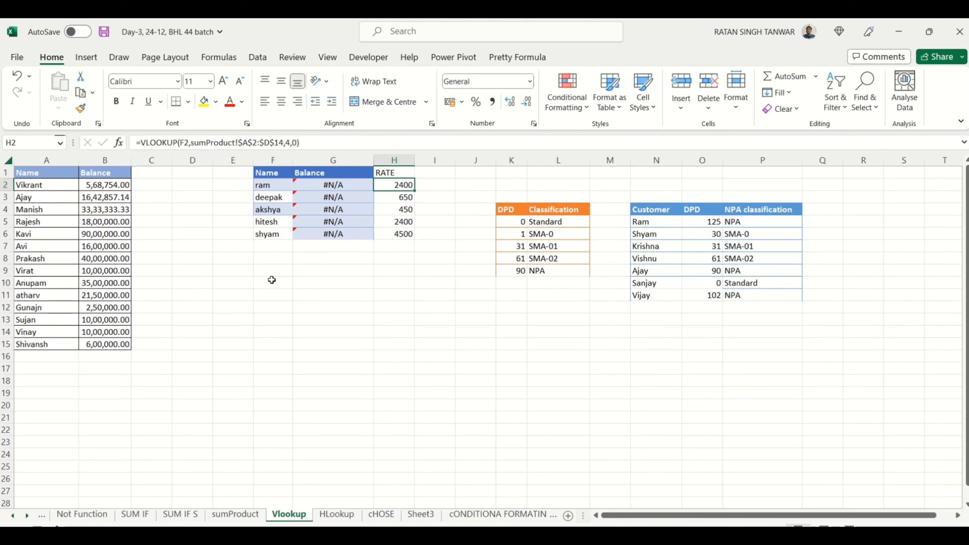
pyautogui.press('Left')
pyautogui.press('Right')
pyautogui.click(327, 329)
pyautogui.click(291, 262)
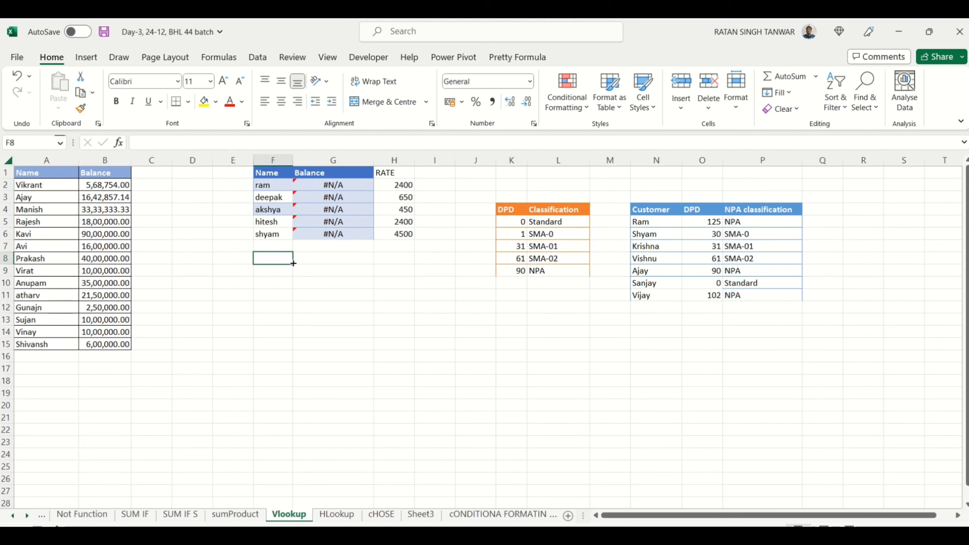
pyautogui.press('Right')
pyautogui.press('Right')
pyautogui.press('Right')
pyautogui.press('Left')
pyautogui.press('Left')
pyautogui.press('Left')
pyautogui.press('Right')
pyautogui.press('Right')
# Compare the approximate and exact match options for the range_lookup argument of the RATE formula in H2, then re-enter 0
pyautogui.press('Up')
pyautogui.press('Up')
pyautogui.press('Up')
pyautogui.press('Up')
pyautogui.press('Up')
pyautogui.press('Up')
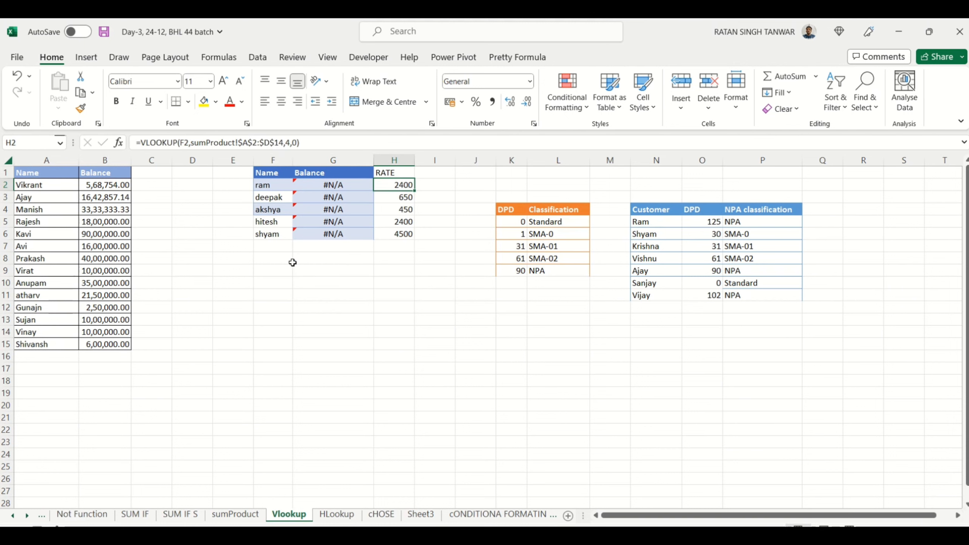
pyautogui.press('F2')
pyautogui.press('BackSpace')
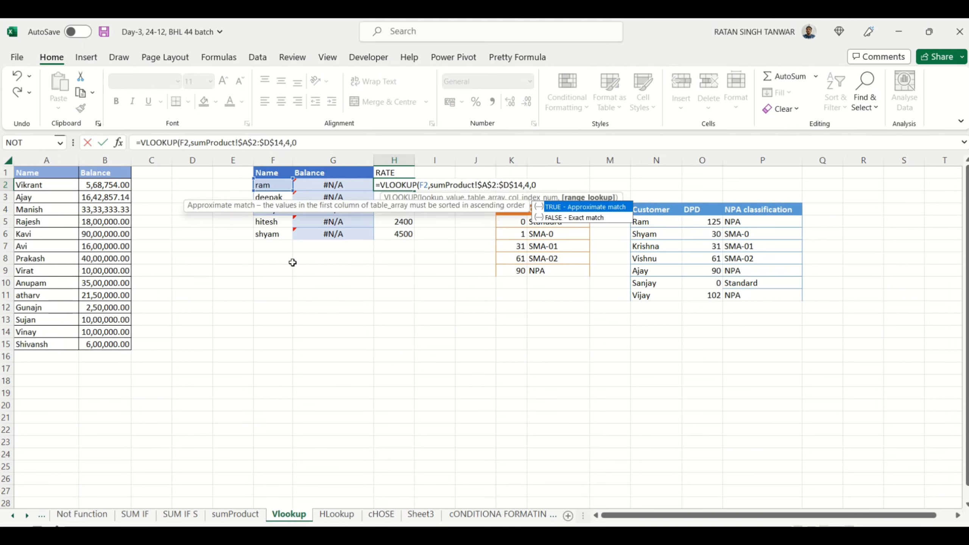
pyautogui.press('BackSpace')
pyautogui.press('Down')
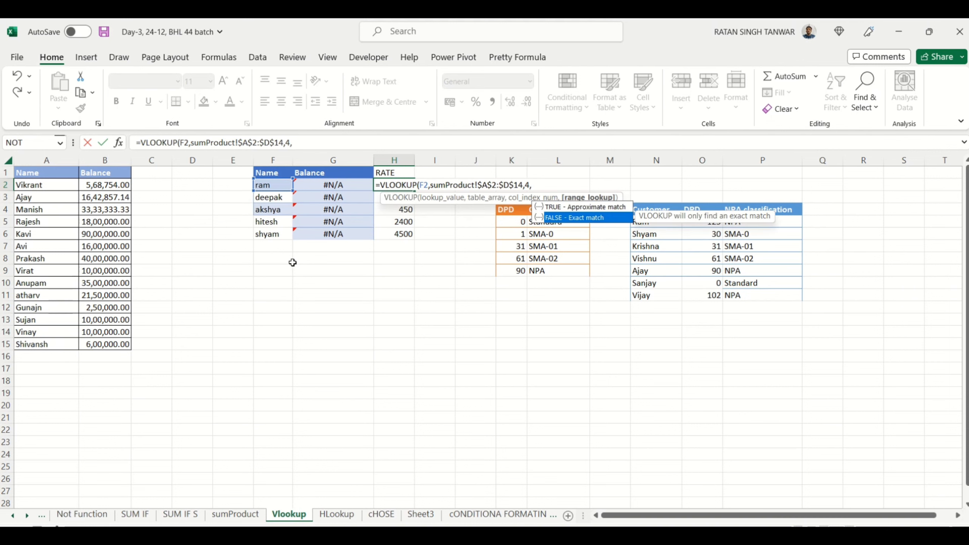
pyautogui.press('Up')
pyautogui.press('Down')
pyautogui.press('Up')
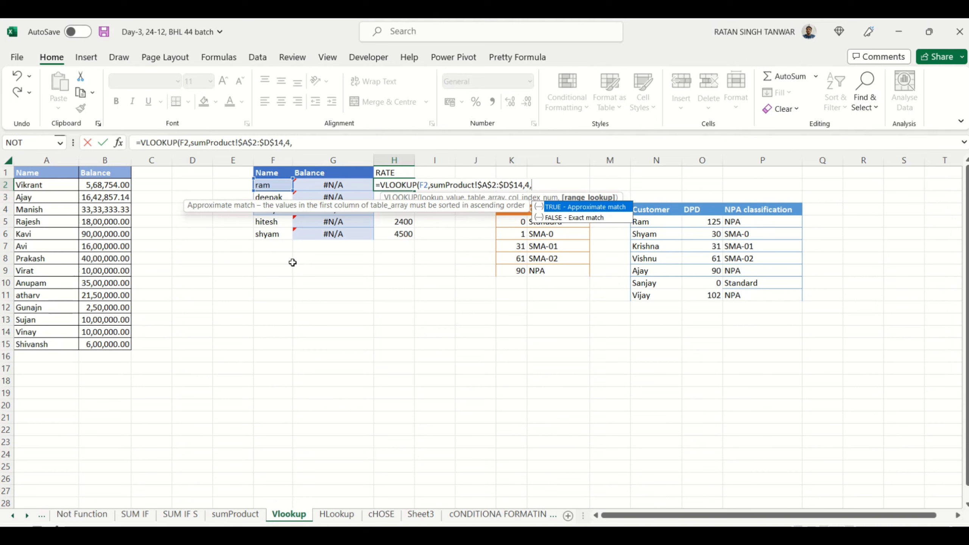
pyautogui.press('Down')
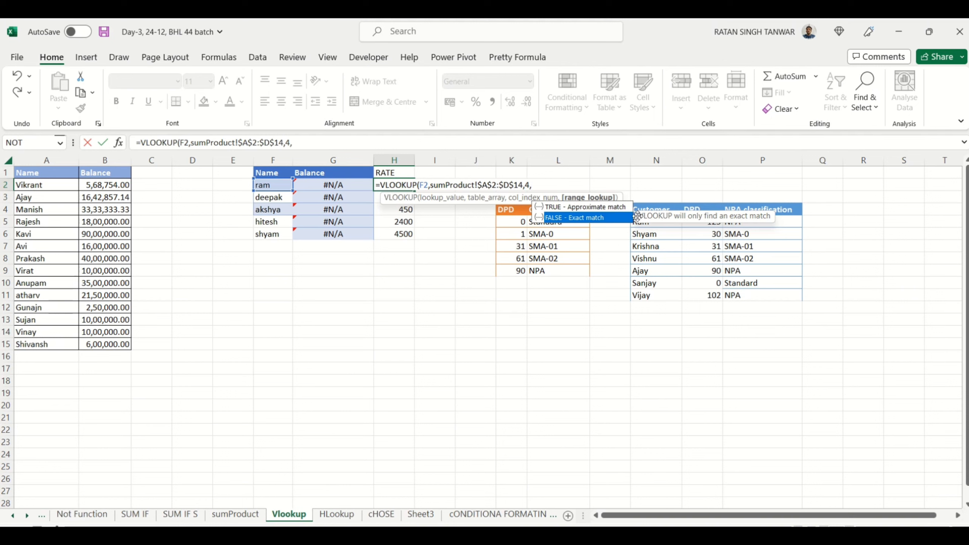
pyautogui.press('Up')
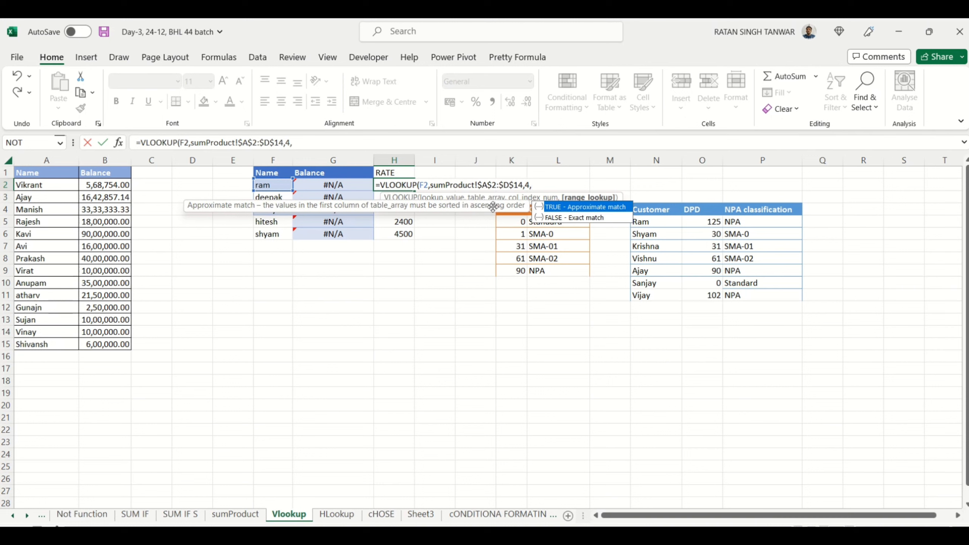
pyautogui.write('0')
pyautogui.press('Return')
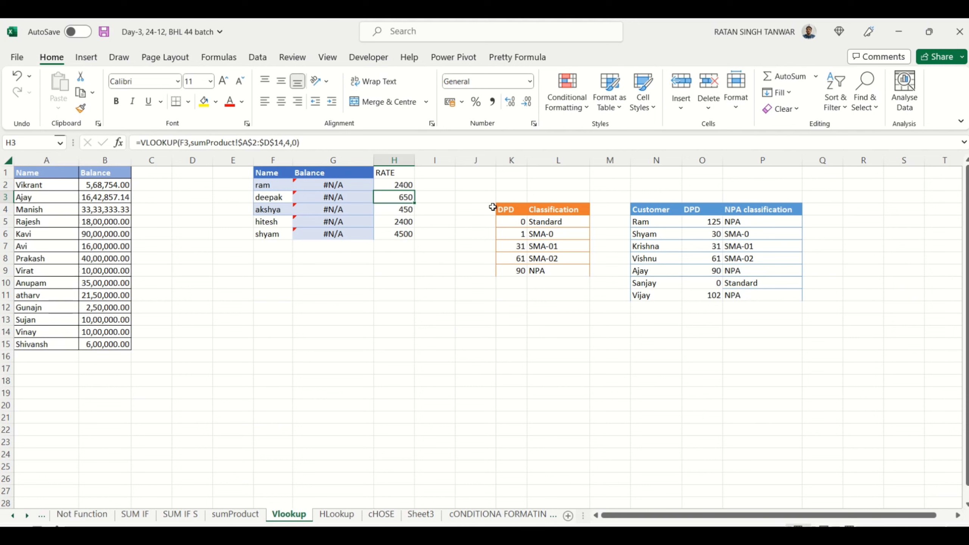
# Clear the contents of the NPA classification column from P5 to P11
pyautogui.press('Down')
pyautogui.press('Down')
pyautogui.press('Down')
pyautogui.press('Down')
pyautogui.press('Right')
pyautogui.press('Right')
pyautogui.press('Right')
pyautogui.press('Right')
pyautogui.press('Right')
pyautogui.press('Right')
pyautogui.press('Right')
pyautogui.press('Right')
pyautogui.press('Up')
pyautogui.press('Up')
pyautogui.hotkey('ctrl', 'shift', 'Down')
pyautogui.press('Delete')
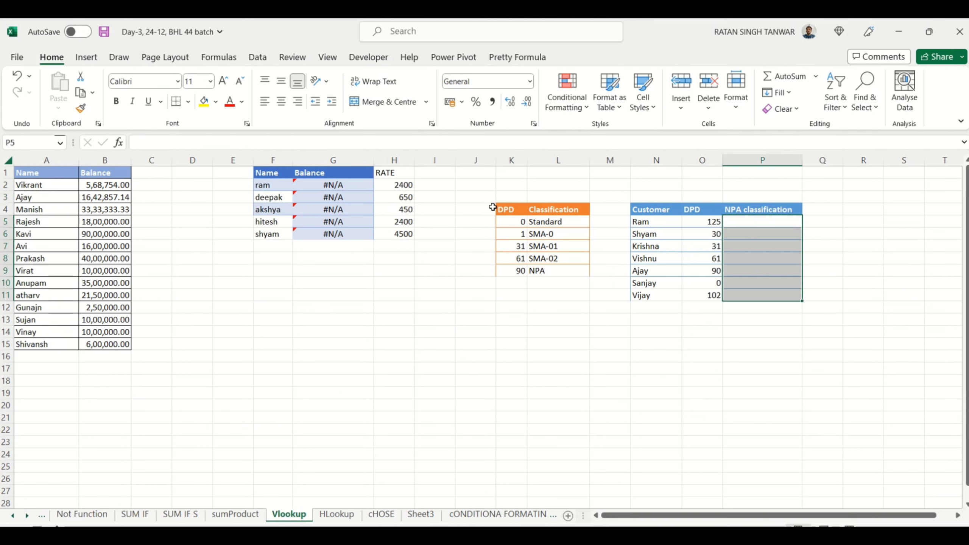
# Examine the customers and their DPD values in N4:O11
pyautogui.press('Left')
pyautogui.press('Left')
pyautogui.press('Left')
pyautogui.press('Left')
pyautogui.press('Left')
pyautogui.press('Right')
pyautogui.press('Right')
pyautogui.press('Right')
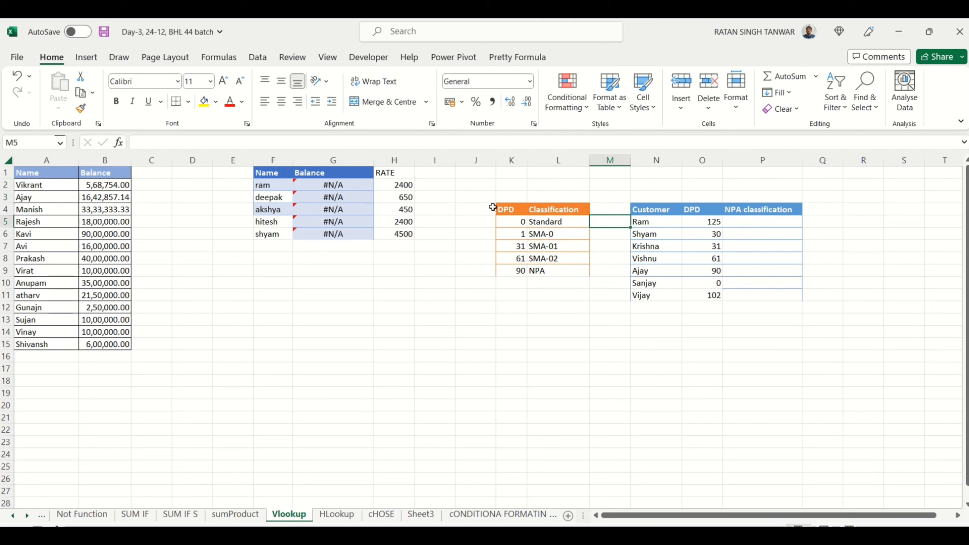
pyautogui.press('Up')
pyautogui.hotkey('shift', 'Down')
pyautogui.hotkey('shift', 'Right')
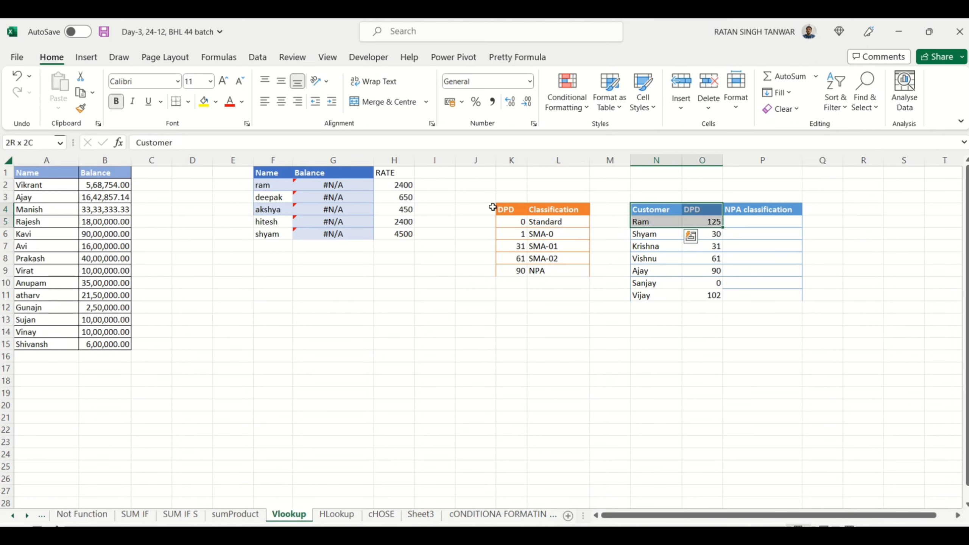
pyautogui.hotkey('shift', 'Down')
pyautogui.hotkey('shift', 'Down')
pyautogui.hotkey('shift', 'Down')
pyautogui.hotkey('shift', 'Down')
pyautogui.hotkey('shift', 'Down')
pyautogui.hotkey('shift', 'Down')
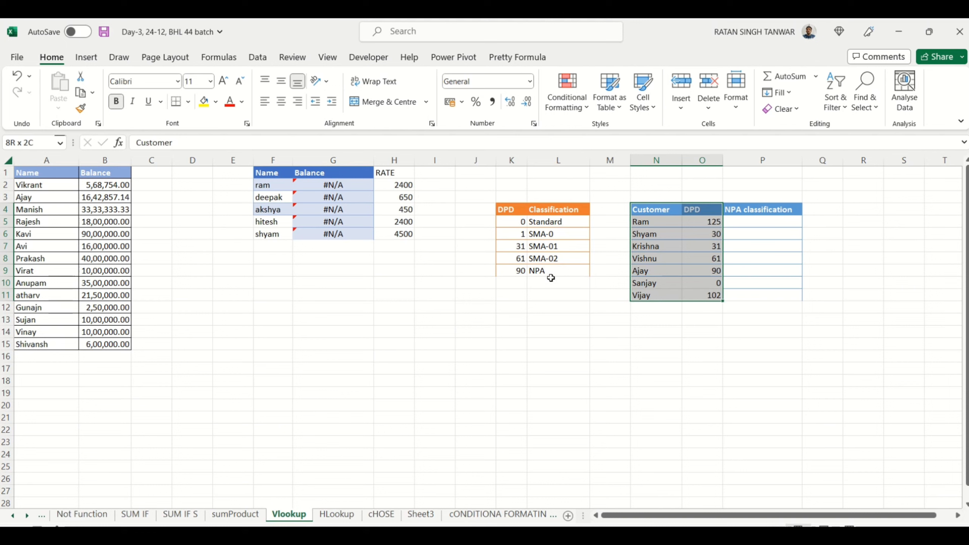
pyautogui.click(561, 329)
pyautogui.click(556, 296)
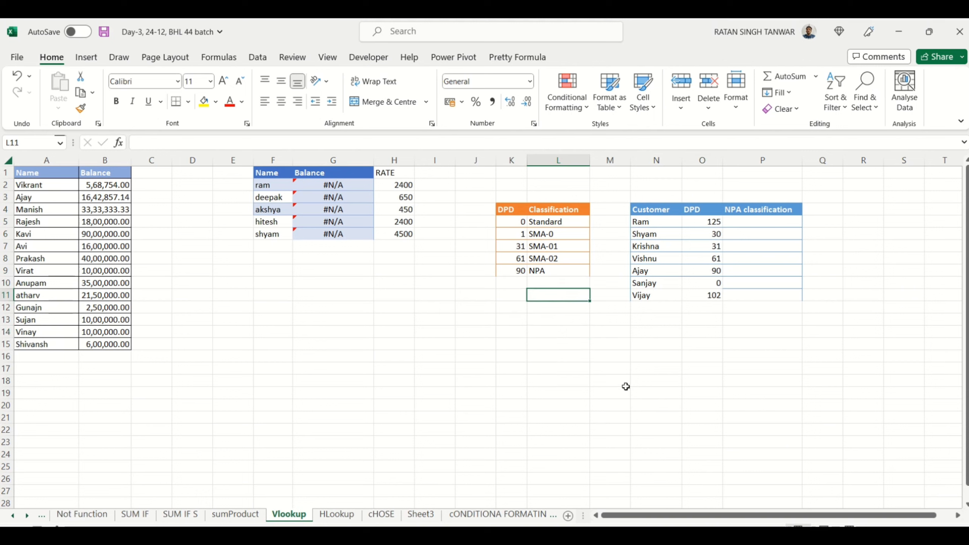
pyautogui.click(577, 378)
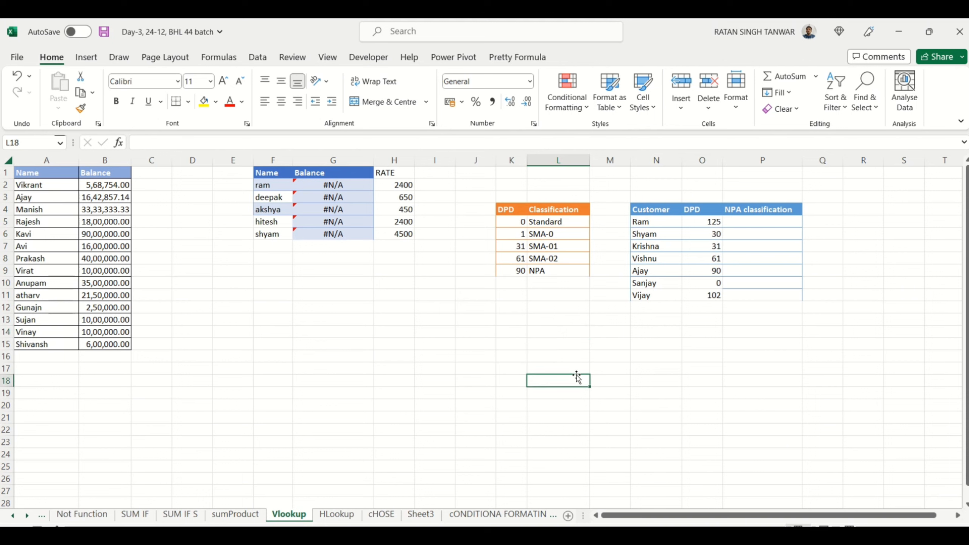
pyautogui.click(548, 342)
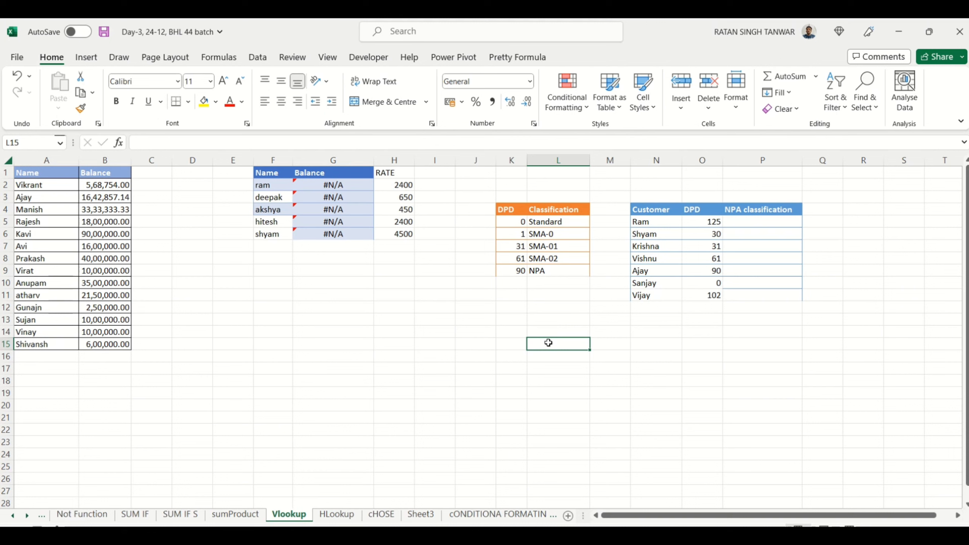
pyautogui.click(679, 340)
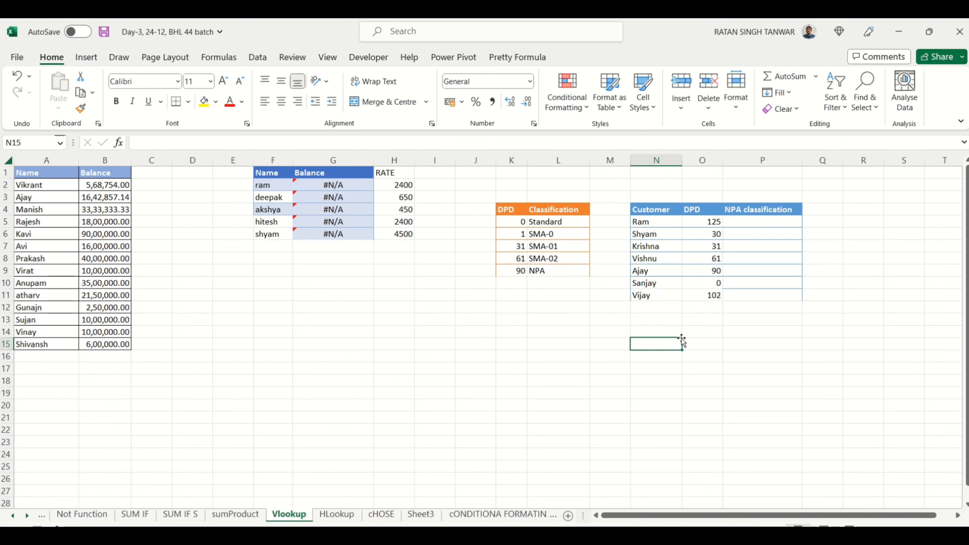
pyautogui.click(528, 359)
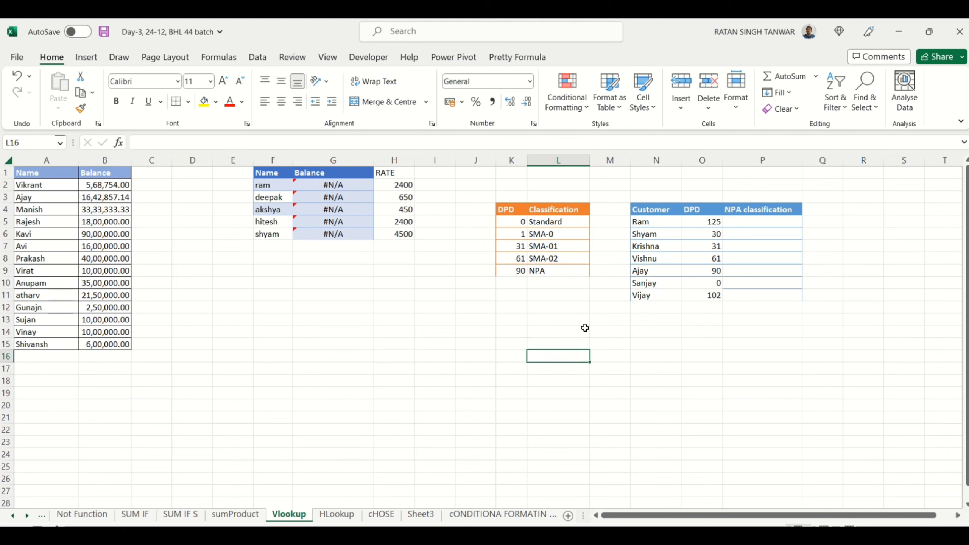
pyautogui.click(572, 308)
pyautogui.click(653, 340)
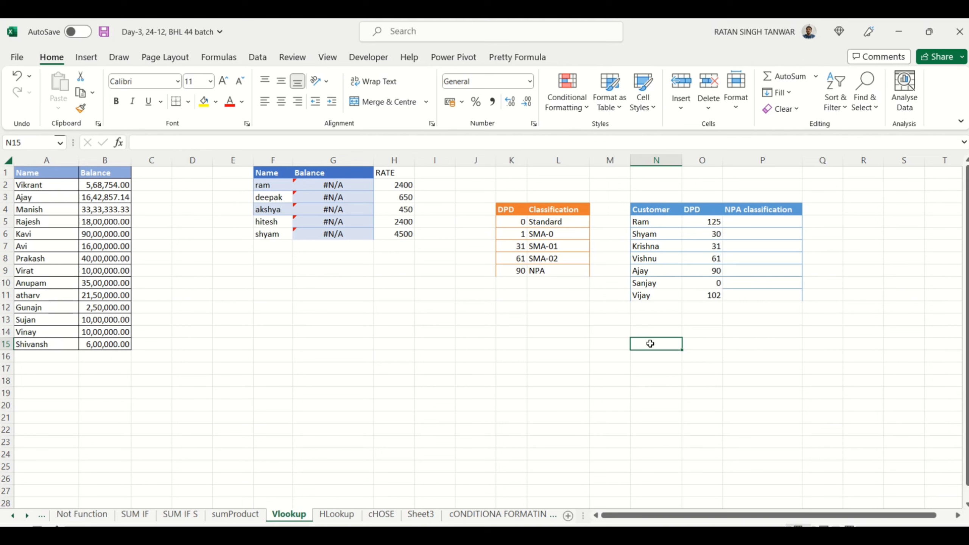
pyautogui.click(634, 317)
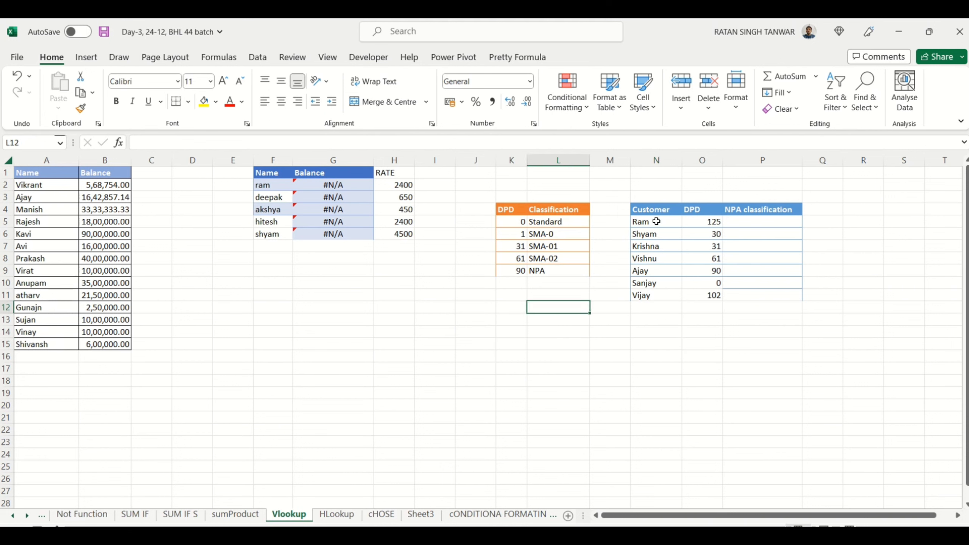
pyautogui.click(656, 234)
pyautogui.press('Up')
pyautogui.press('Right')
pyautogui.press('Right')
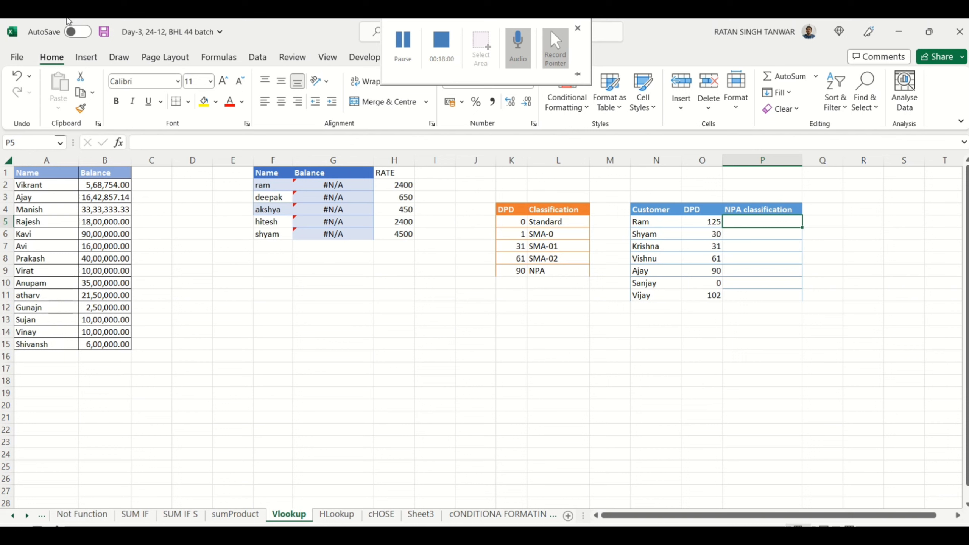
pyautogui.write('=vl')
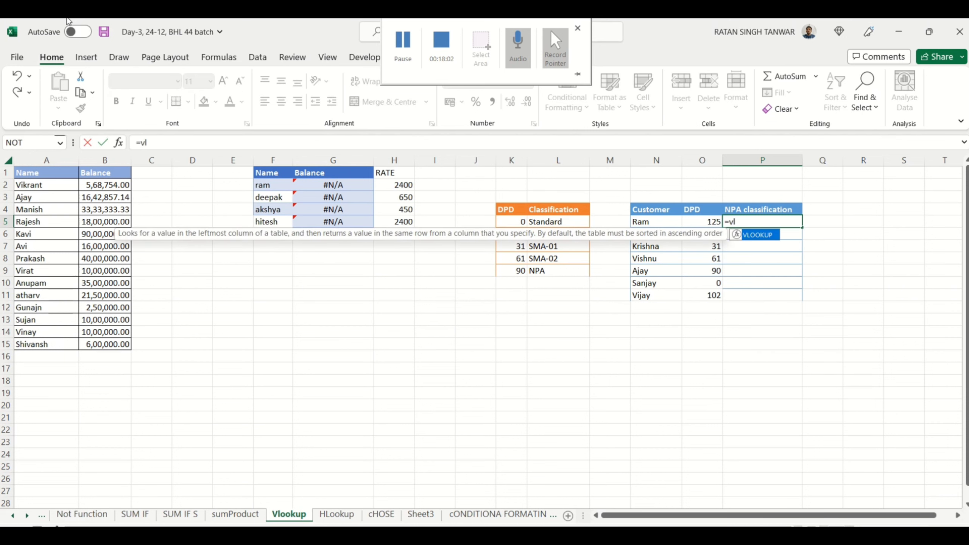
pyautogui.press('Tab')
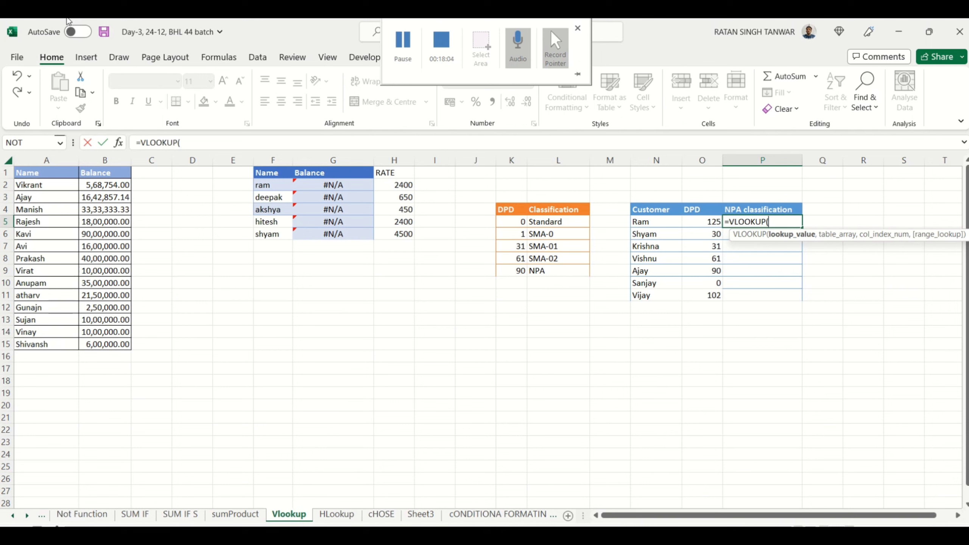
pyautogui.press('Left')
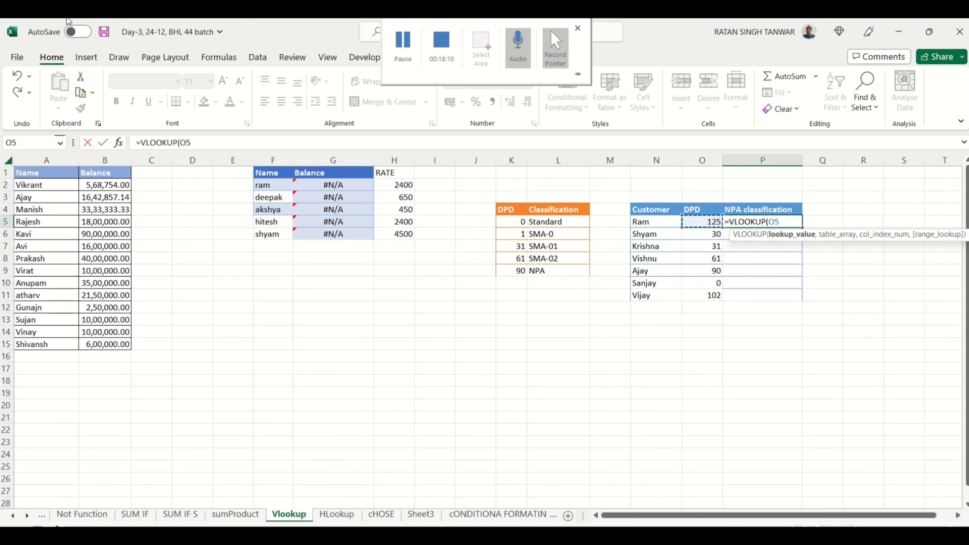
pyautogui.press('Escape')
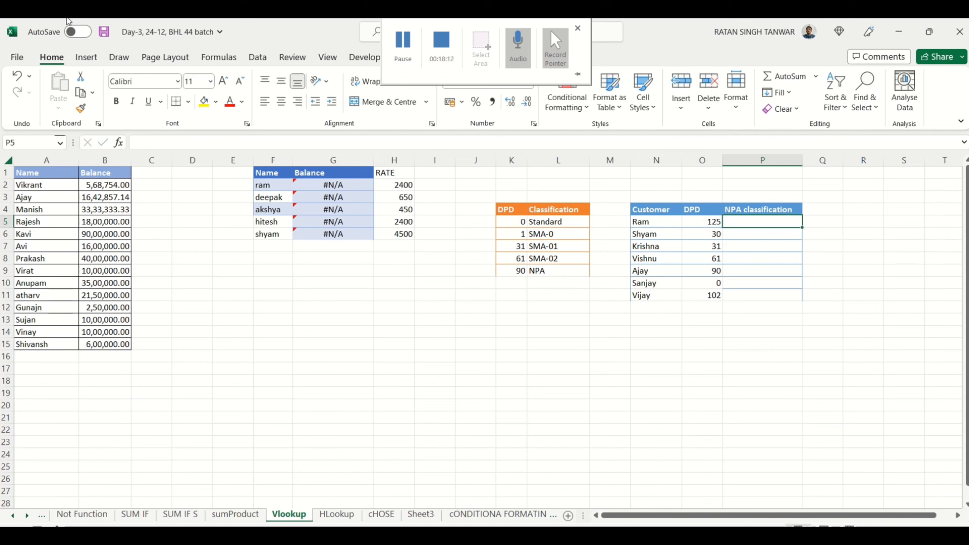
# Examine the customer table's DPD column and the empty NPA classification column beside it
pyautogui.press('Left')
pyautogui.press('Right')
pyautogui.press('Left')
pyautogui.press('Up')
pyautogui.hotkey('shift', 'Down')
pyautogui.hotkey('shift', 'Down')
pyautogui.hotkey('shift', 'Down')
pyautogui.hotkey('shift', 'Down')
pyautogui.hotkey('shift', 'Down')
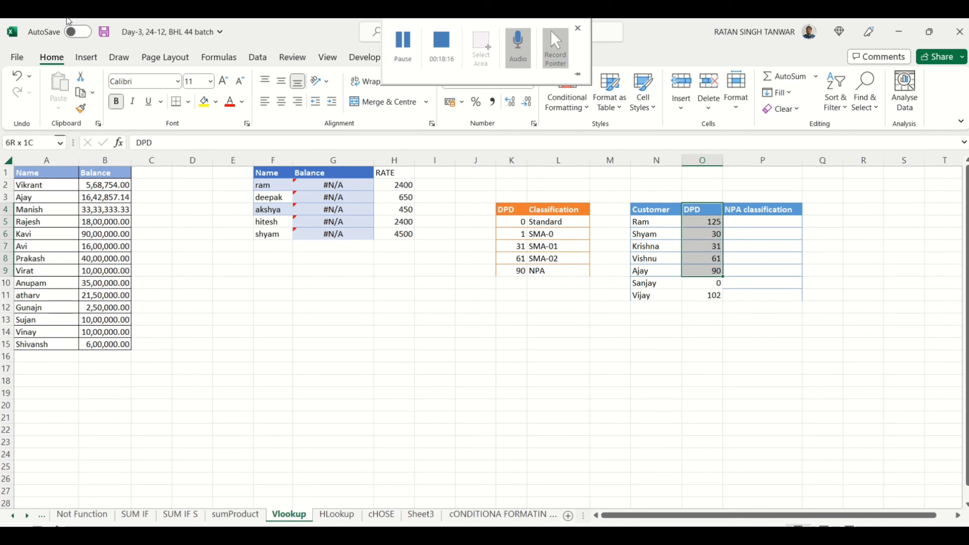
pyautogui.hotkey('shift', 'Down')
pyautogui.hotkey('shift', 'Down')
pyautogui.press('Right')
pyautogui.hotkey('shift', 'Down')
pyautogui.hotkey('shift', 'Down')
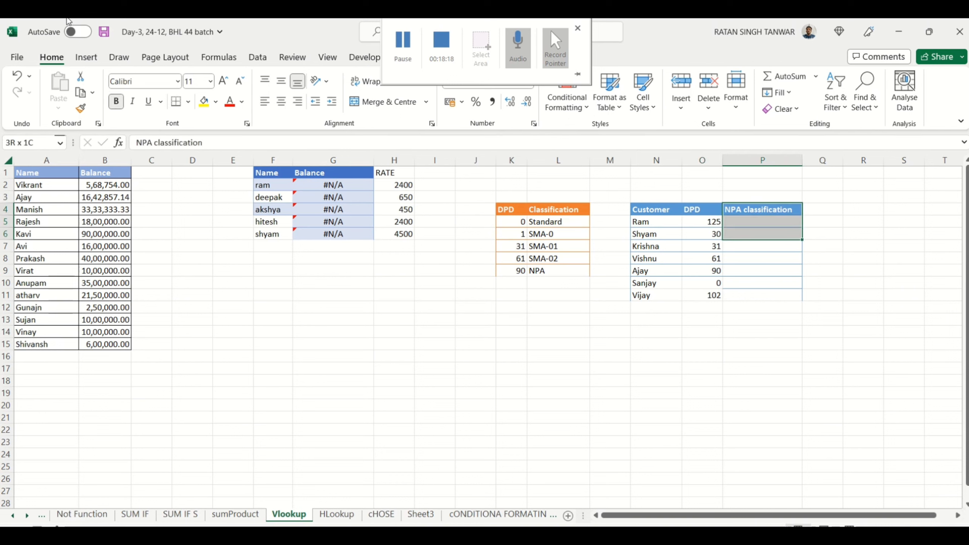
pyautogui.hotkey('shift', 'Down')
pyautogui.hotkey('shift', 'Down')
pyautogui.hotkey('shift', 'Down')
pyautogui.hotkey('shift', 'Down')
pyautogui.hotkey('shift', 'Down')
pyautogui.press('Down')
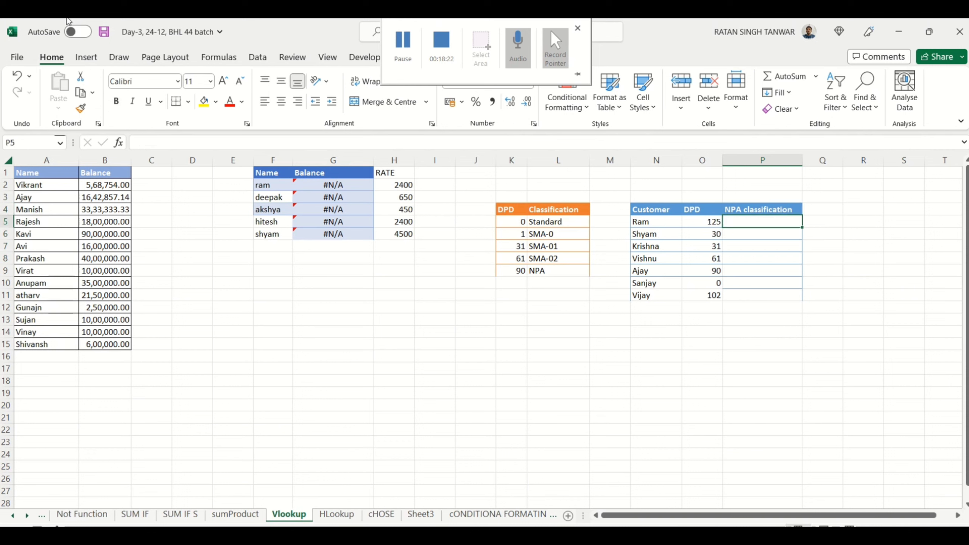
# Examine the DPD thresholds and their classifications in the lookup table K4:L9, starting with the Standard and SMA-0 rows
pyautogui.press('Left')
pyautogui.press('Left')
pyautogui.press('Left')
pyautogui.press('Left')
pyautogui.press('Left')
pyautogui.press('Up')
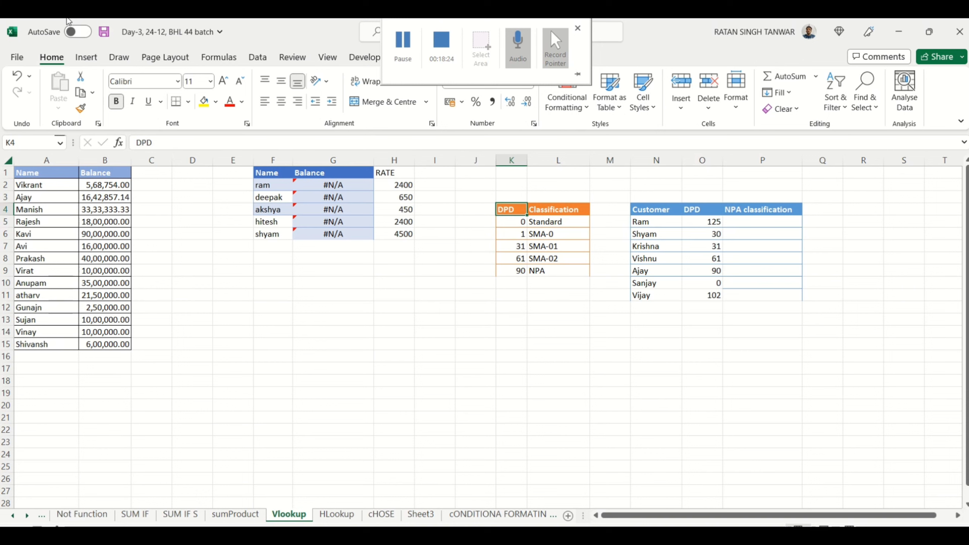
pyautogui.hotkey('shift', 'Right')
pyautogui.hotkey('shift', 'Down')
pyautogui.hotkey('shift', 'Down')
pyautogui.hotkey('shift', 'Down')
pyautogui.hotkey('shift', 'Down')
pyautogui.hotkey('shift', 'Down')
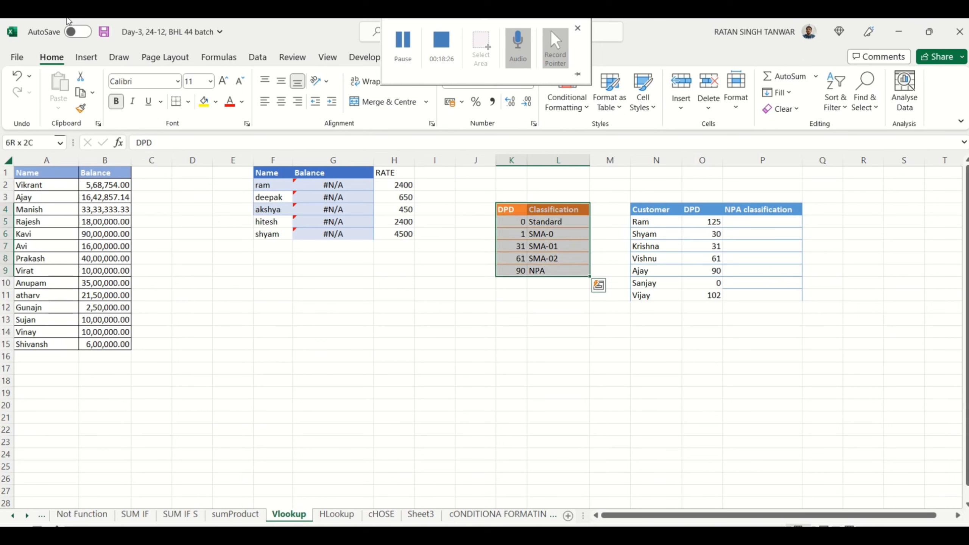
pyautogui.press('Down')
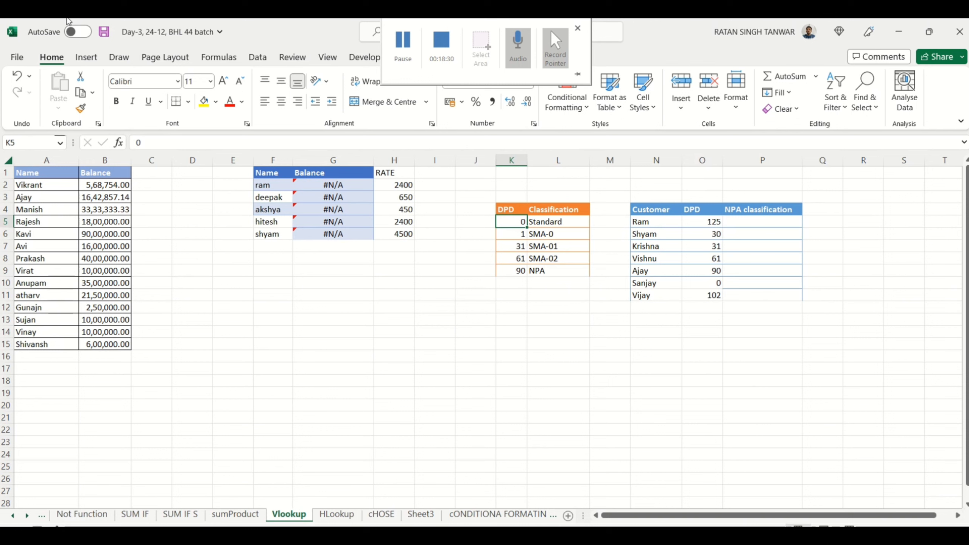
pyautogui.press('Down')
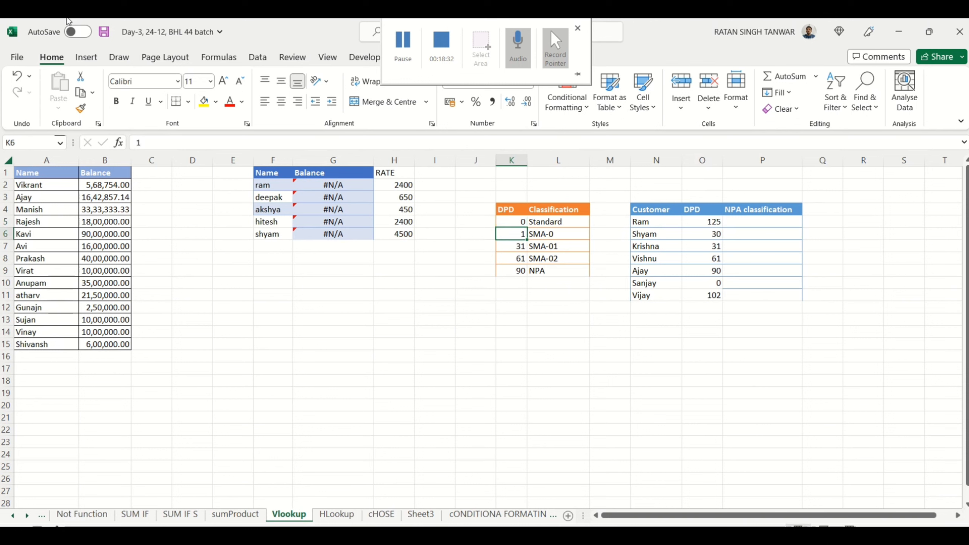
pyautogui.press('Up')
pyautogui.press('Right')
pyautogui.press('Left')
pyautogui.press('Down')
pyautogui.press('Right')
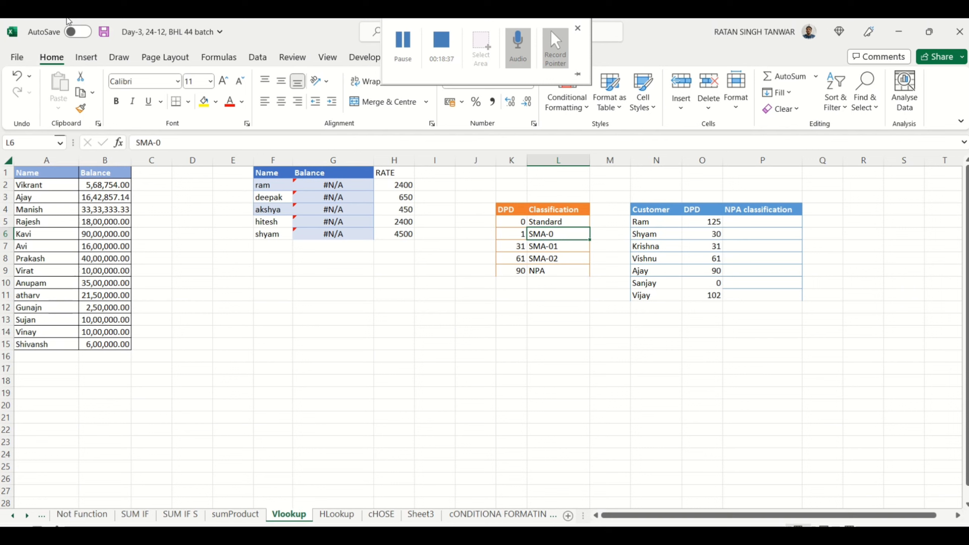
pyautogui.press('Left')
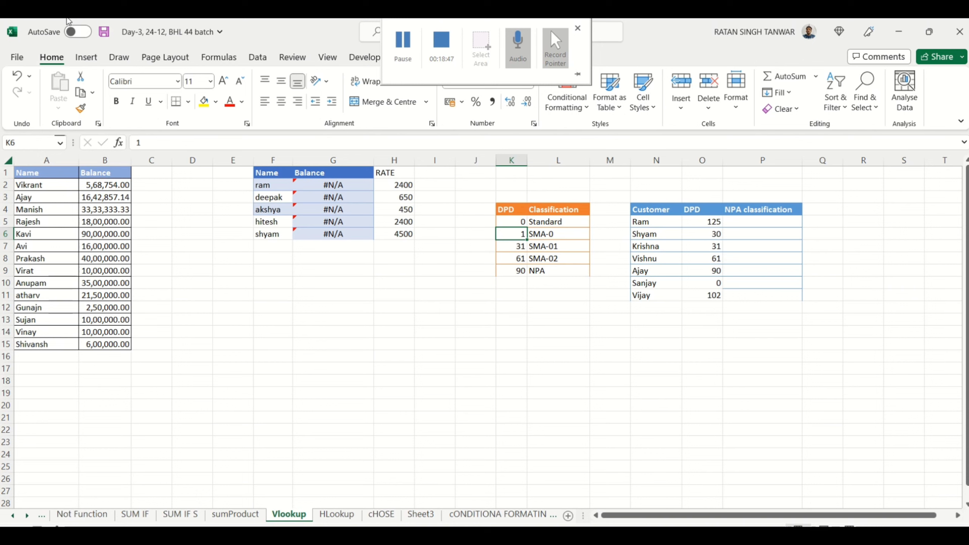
# Examine the SMA-0, SMA-01, SMA-02 and NPA rows with their DPD thresholds in the lookup table
pyautogui.press('Right')
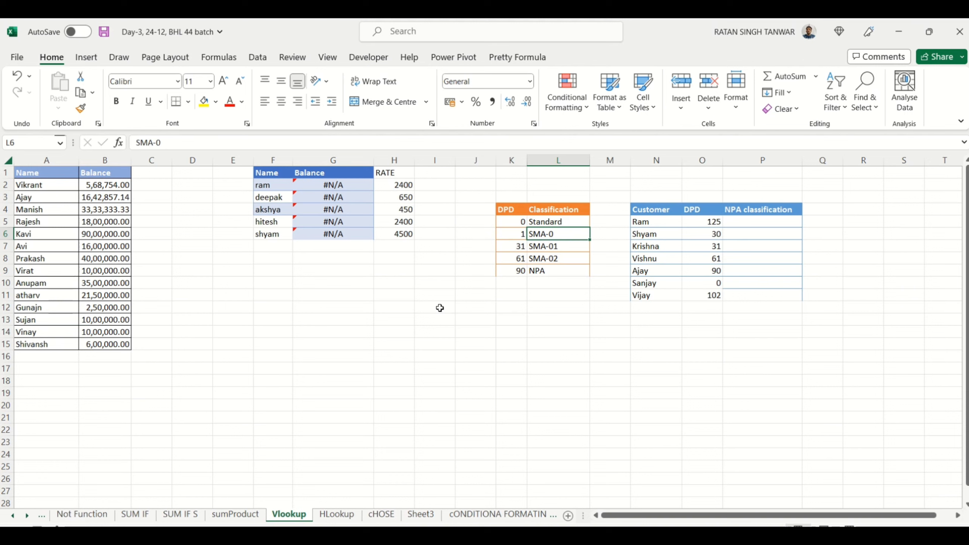
pyautogui.press('Down')
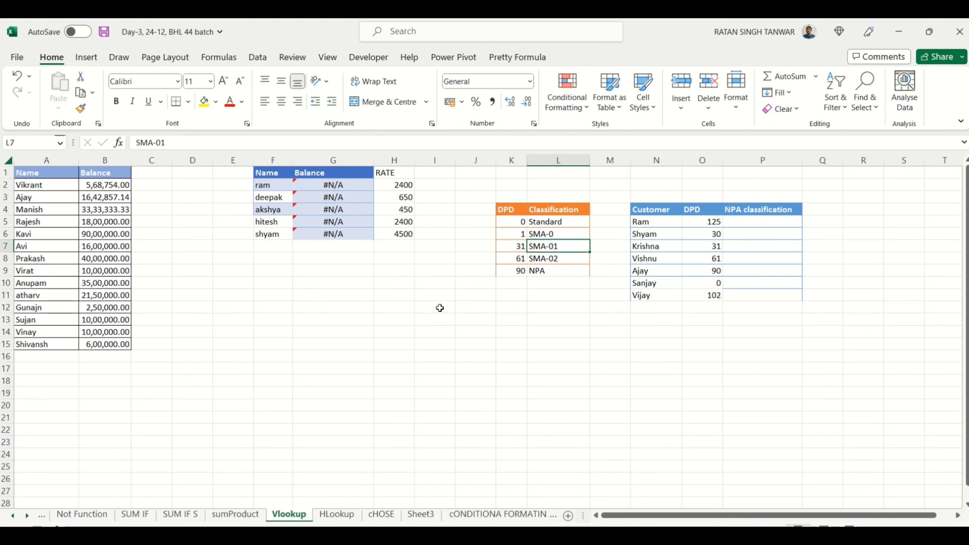
pyautogui.press('Left')
pyautogui.press('Right')
pyautogui.press('Down')
pyautogui.press('Left')
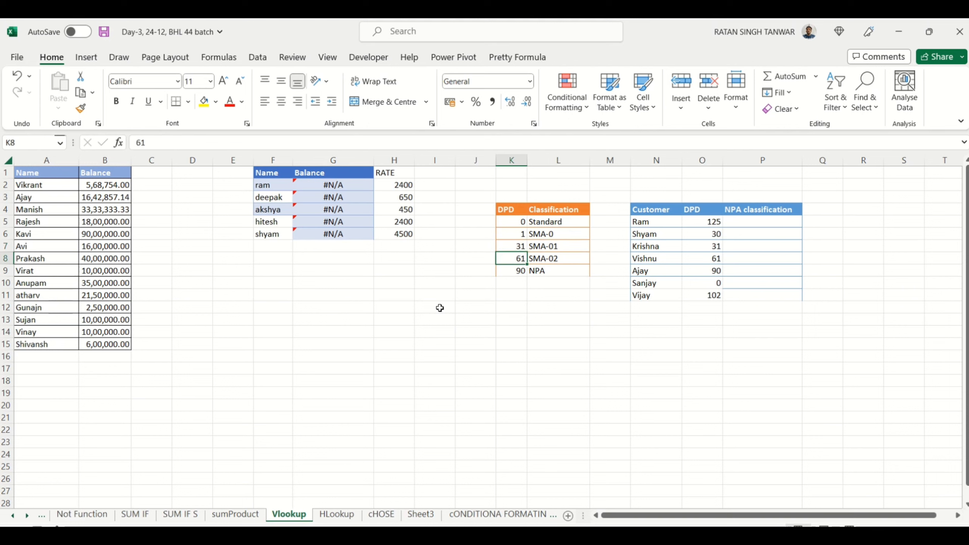
pyautogui.press('Right')
pyautogui.press('Down')
pyautogui.press('Left')
pyautogui.press('Right')
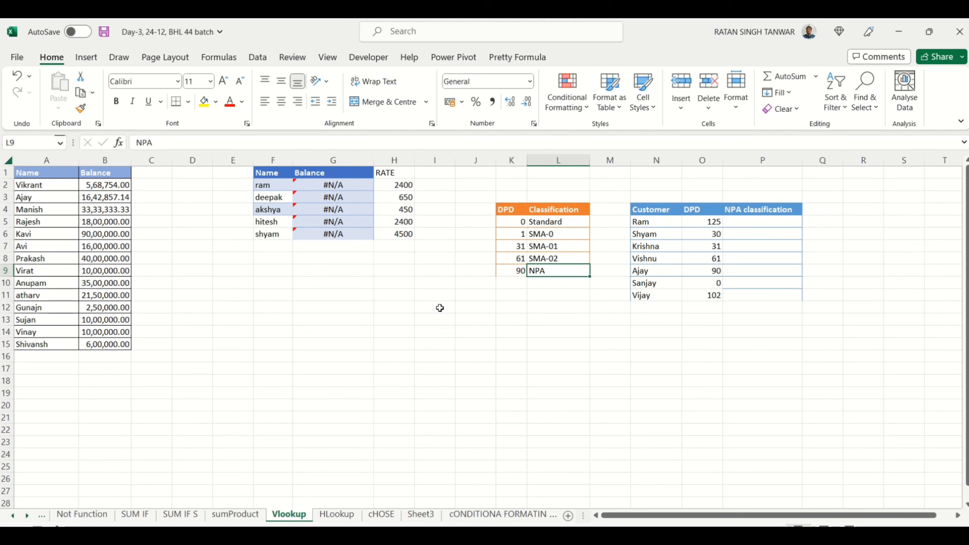
# Start a VLOOKUP formula in P5 with the customer's DPD cell O5 as the lookup value
pyautogui.press('Right')
pyautogui.press('Right')
pyautogui.press('Right')
pyautogui.press('Right')
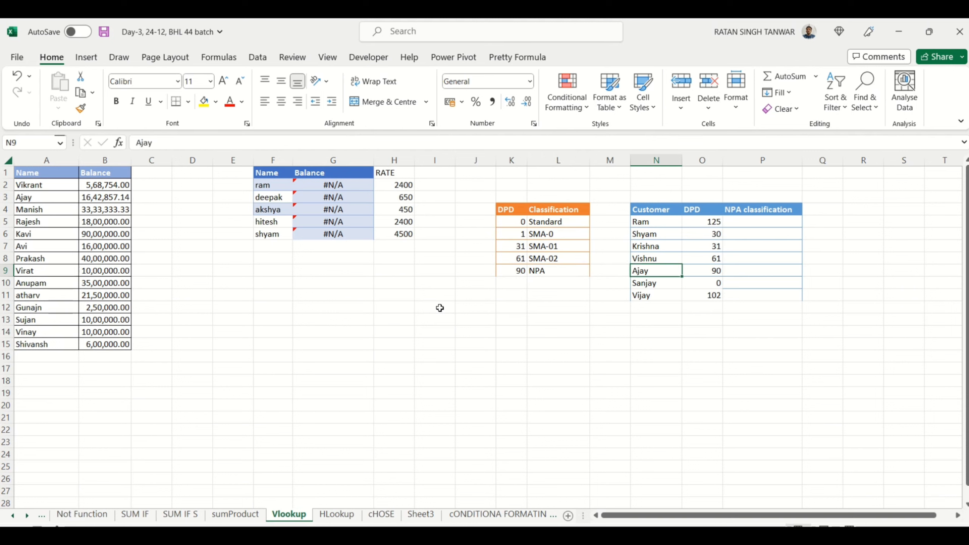
pyautogui.press('Up')
pyautogui.press('Up')
pyautogui.press('Up')
pyautogui.press('Up')
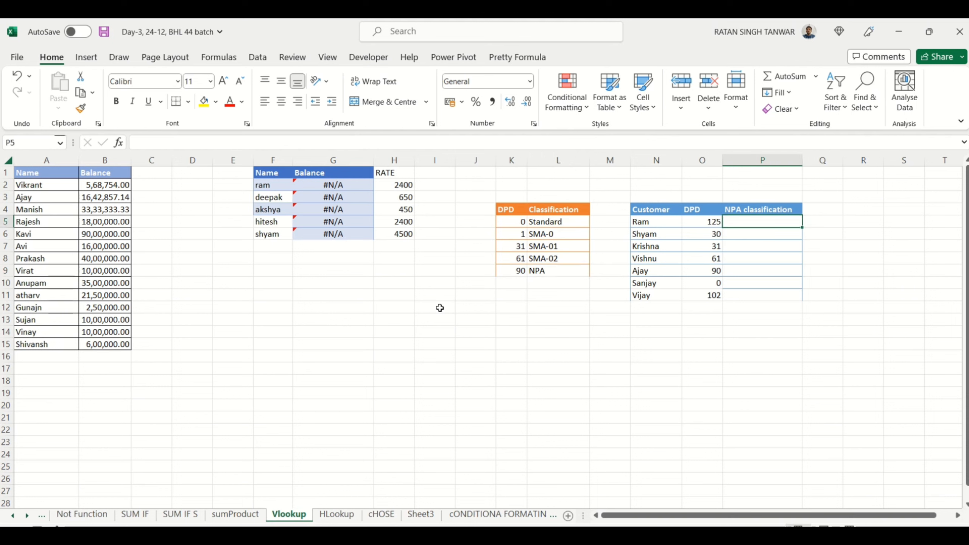
pyautogui.write('=')
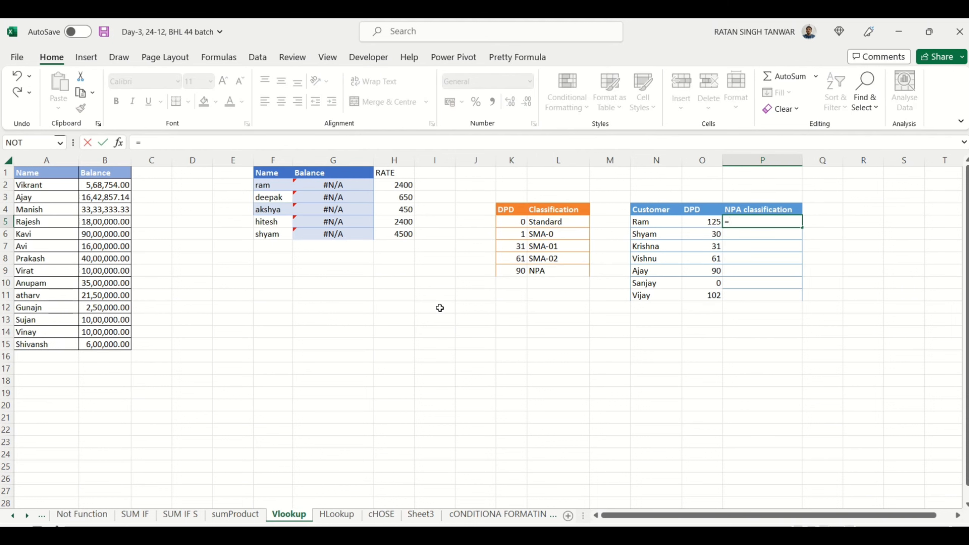
pyautogui.write('vl')
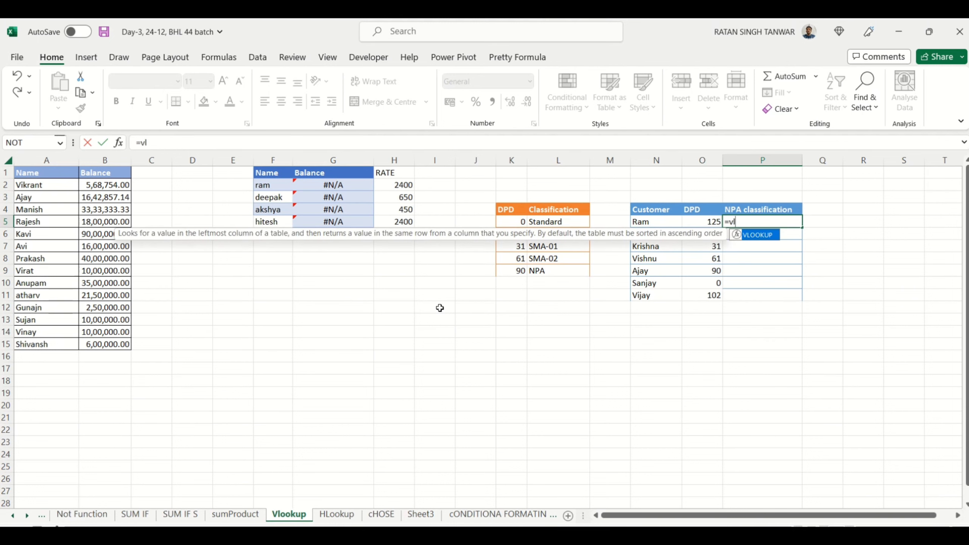
pyautogui.press('Tab')
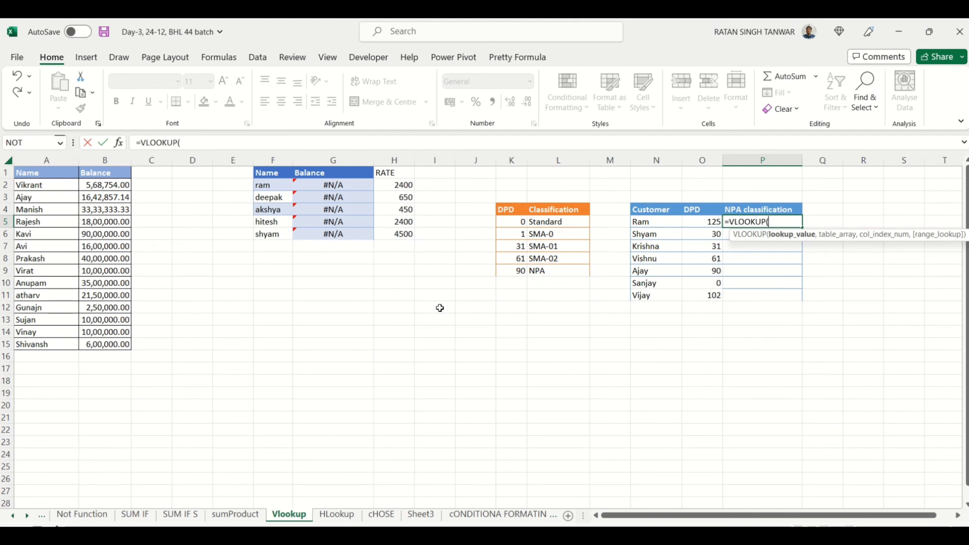
pyautogui.press('Left')
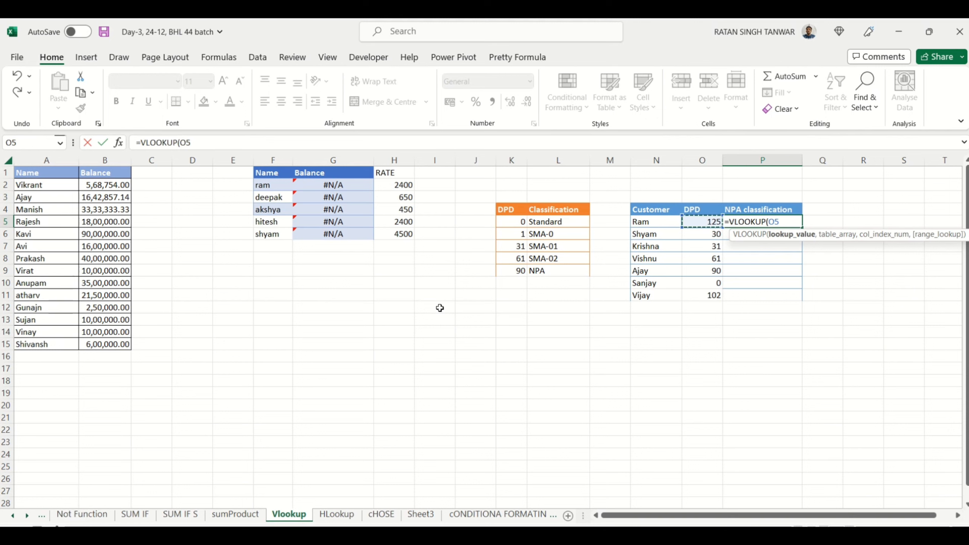
pyautogui.write(',')
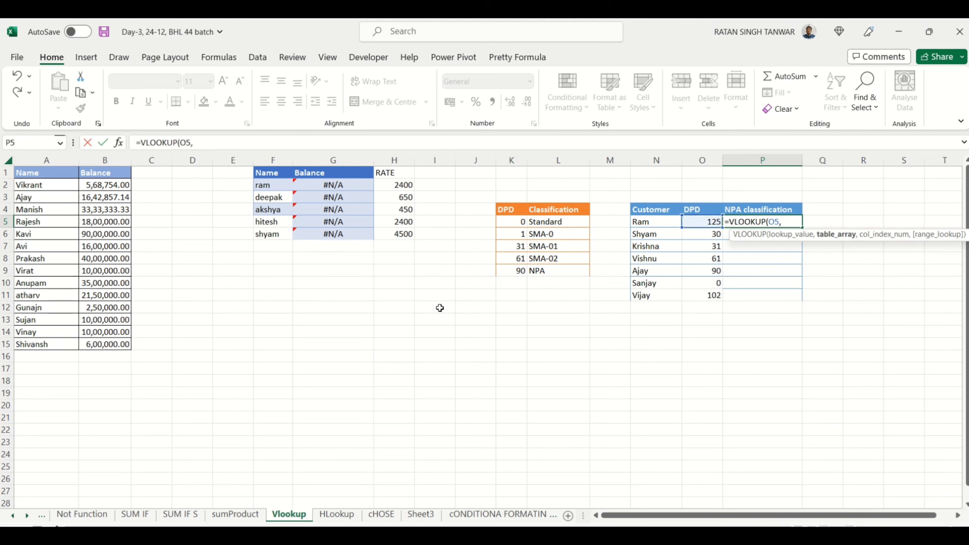
# Set the VLOOKUP's table array to the DPD classification table K5:L9
pyautogui.press('Left')
pyautogui.press('Left')
pyautogui.press('Left')
pyautogui.press('Left')
pyautogui.press('Left')
pyautogui.hotkey('shift', 'Right')
pyautogui.hotkey('shift', 'Down')
pyautogui.hotkey('shift', 'Down')
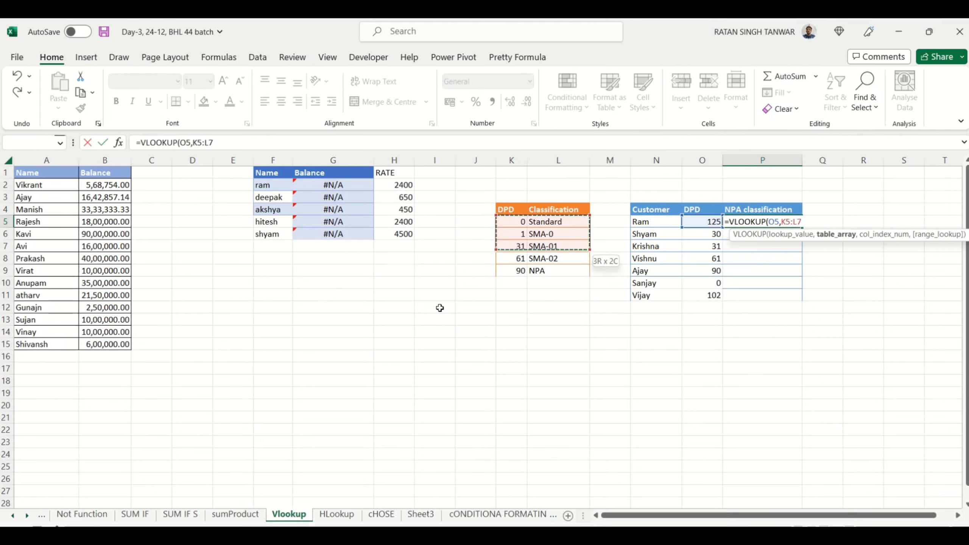
pyautogui.hotkey('shift', 'Down')
pyautogui.hotkey('shift', 'Down')
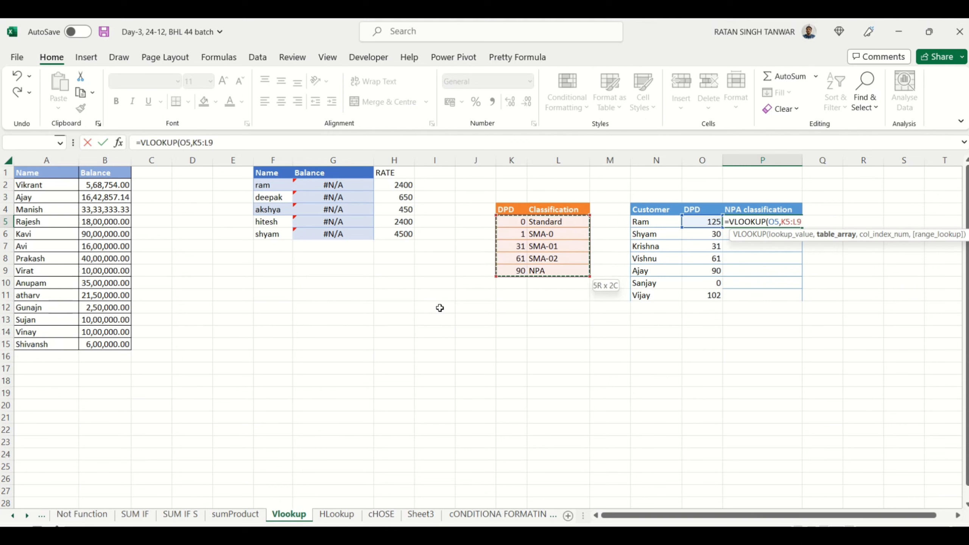
pyautogui.write(',')
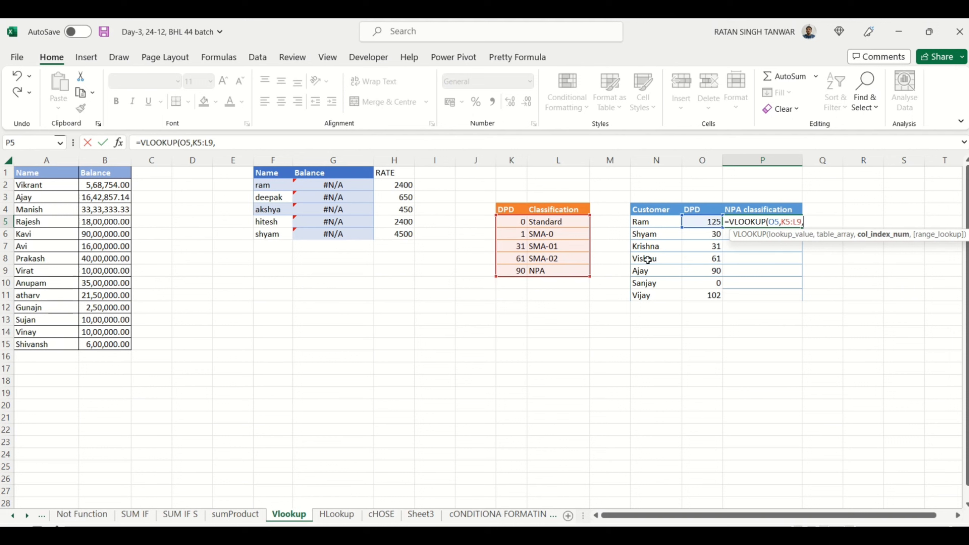
# Complete the P5 VLOOKUP with column index 2 and range lookup 0 for an exact match
pyautogui.write('2,')
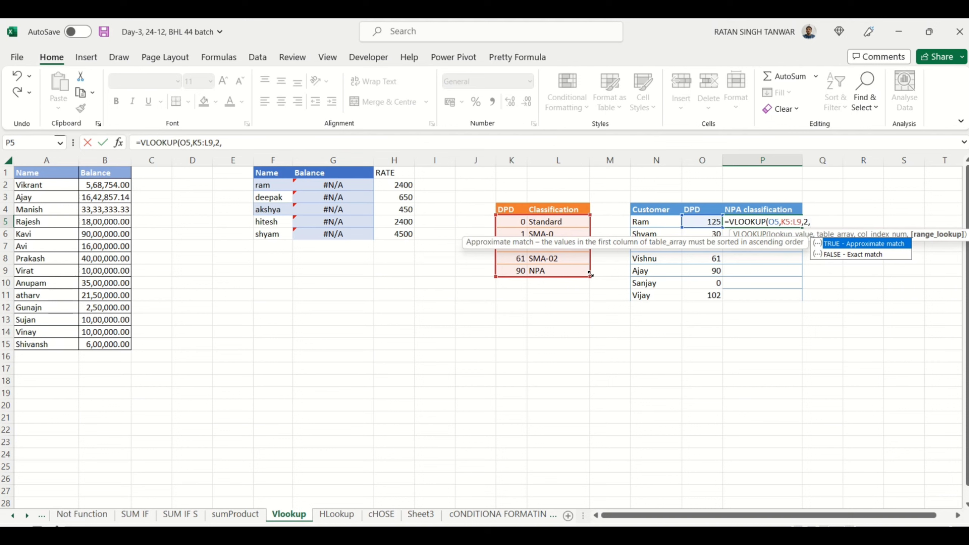
pyautogui.press('Down')
pyautogui.press('Return')
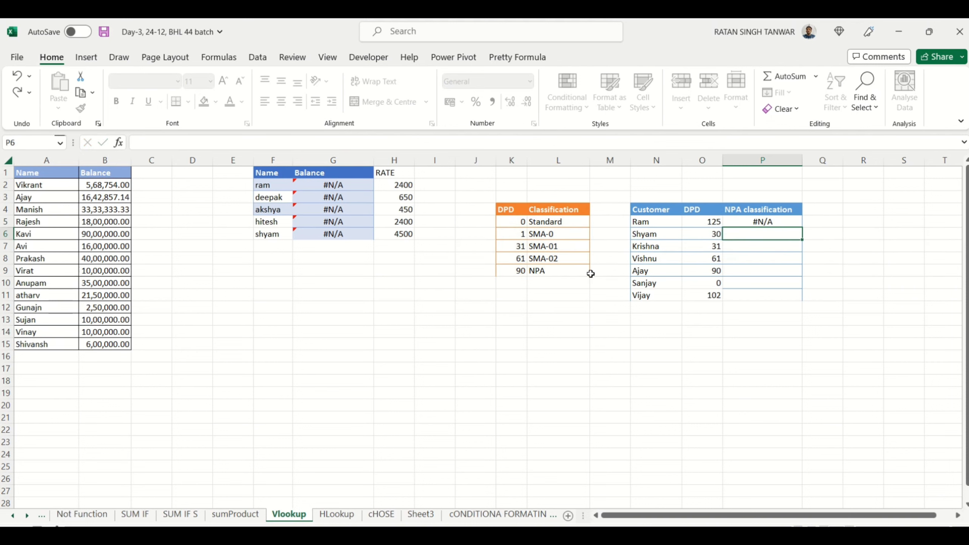
pyautogui.press('Up')
pyautogui.press('F2')
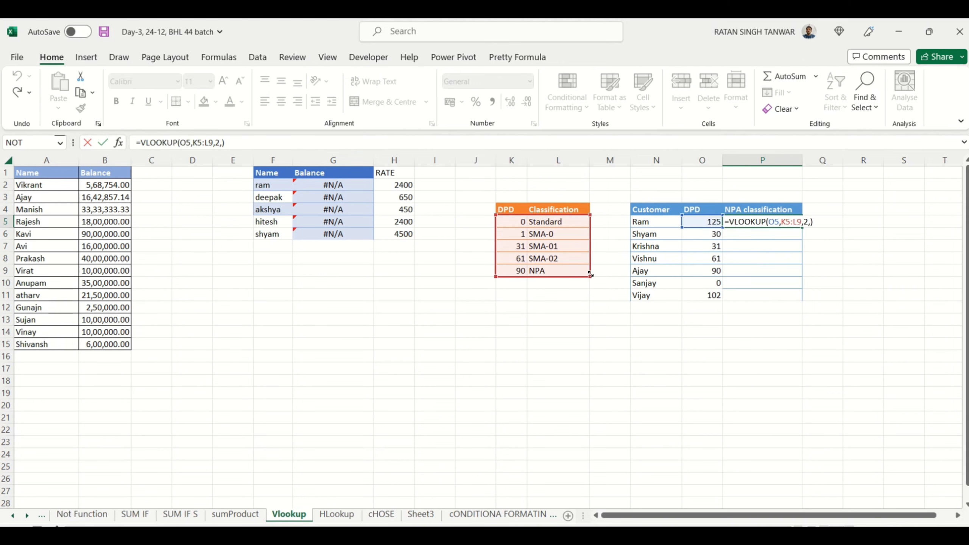
pyautogui.press('BackSpace')
pyautogui.press('Return')
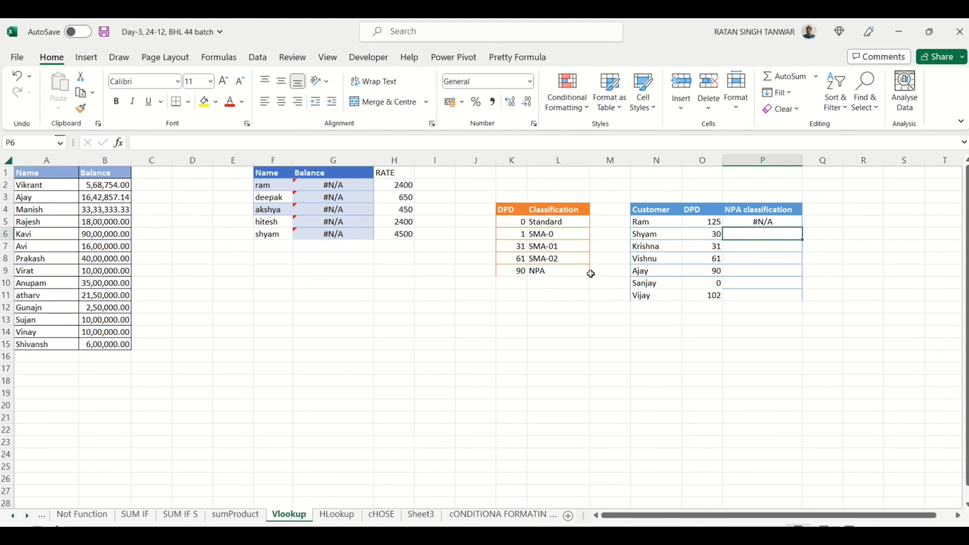
pyautogui.press('Up')
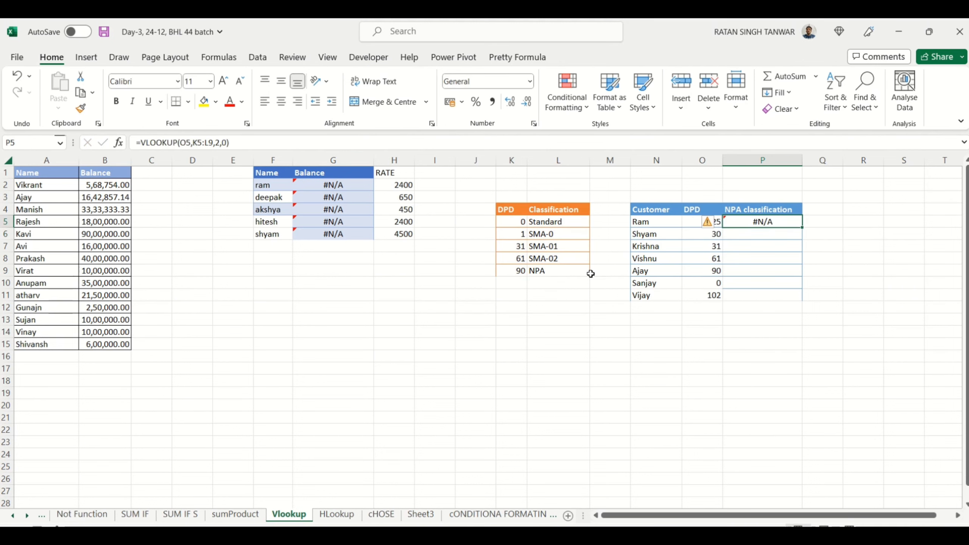
# Fill the P5 formula with its relative table range down to P11
pyautogui.click(774, 259)
pyautogui.click(786, 224)
pyautogui.moveTo(802, 237); pyautogui.dragTo(803, 296)
pyautogui.click(861, 282)
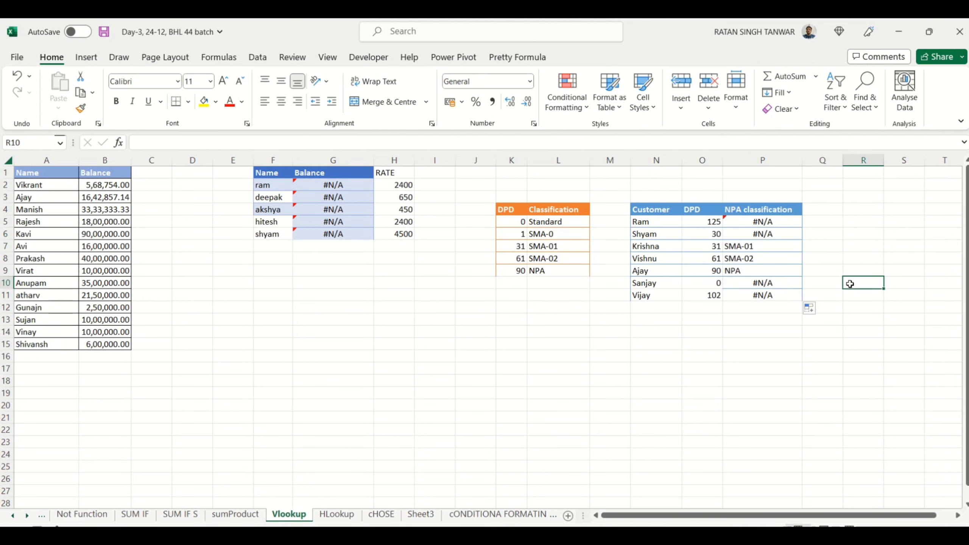
# Make the table range in P5 absolute as $K$5:$L$9 and fill the formula down to P11
pyautogui.doubleClick(747, 224)
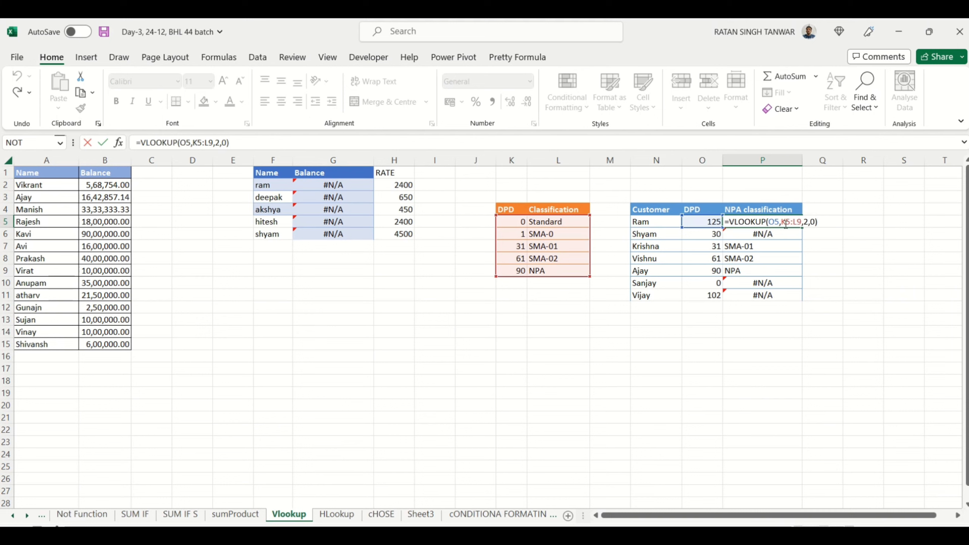
pyautogui.click(780, 222)
pyautogui.click(782, 222)
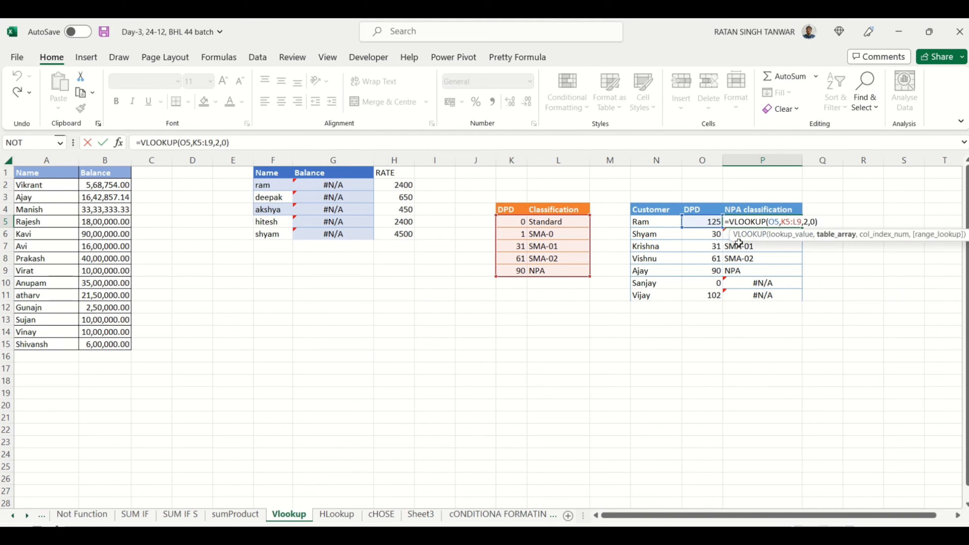
pyautogui.press('F4')
pyautogui.press('Right')
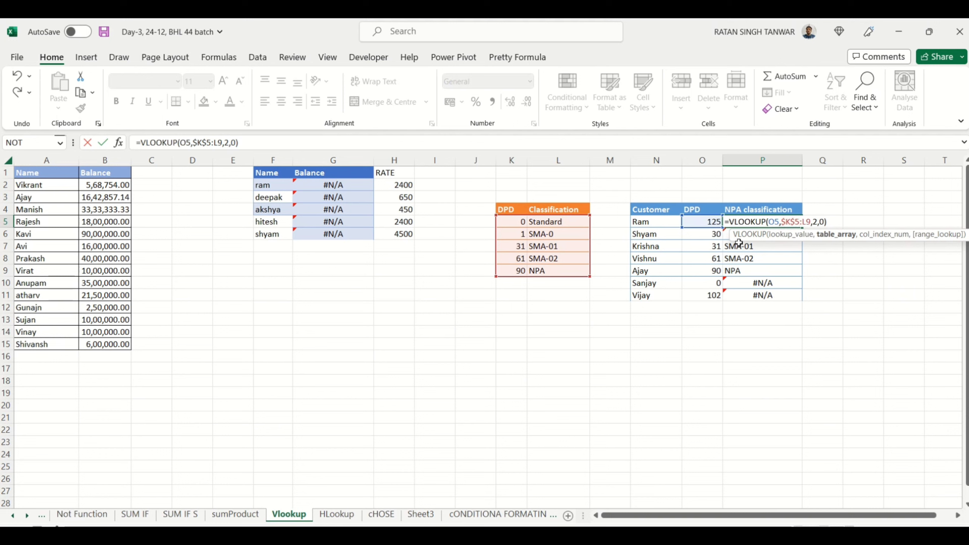
pyautogui.press('F4')
pyautogui.press('Return')
pyautogui.press('Up')
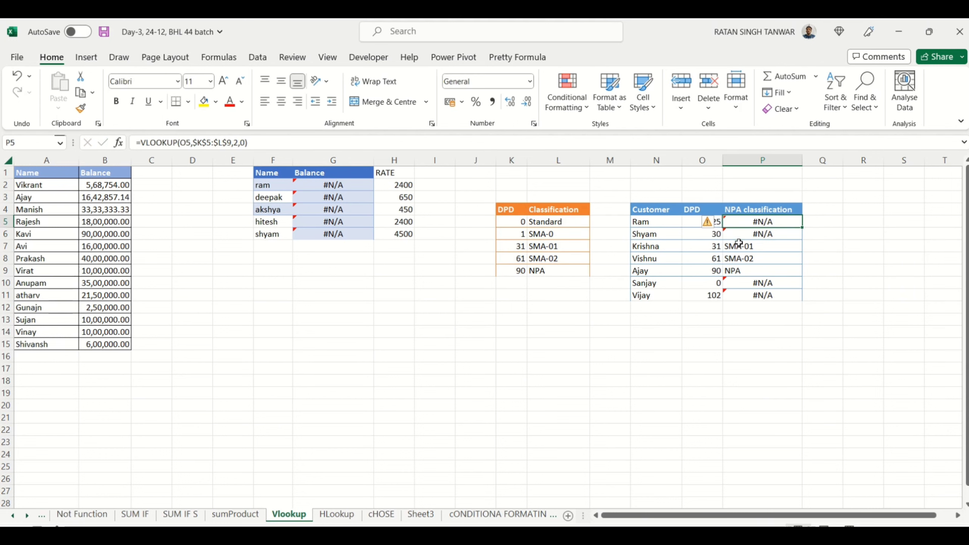
pyautogui.moveTo(802, 228); pyautogui.dragTo(799, 296)
pyautogui.click(855, 282)
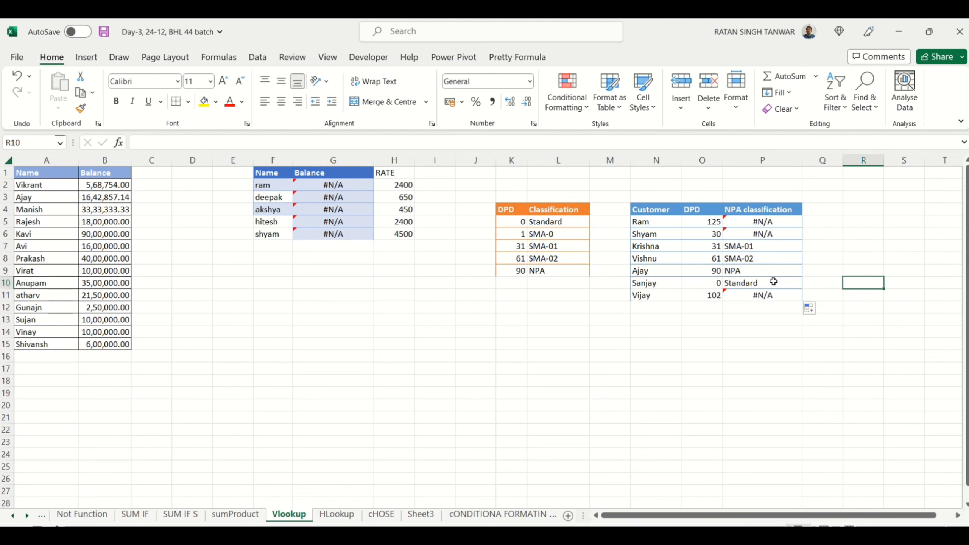
# Examine the NPA classification results from P10 up to P7 against the DPD values beside them
pyautogui.click(774, 282)
pyautogui.press('Up')
pyautogui.press('Up')
pyautogui.press('Up')
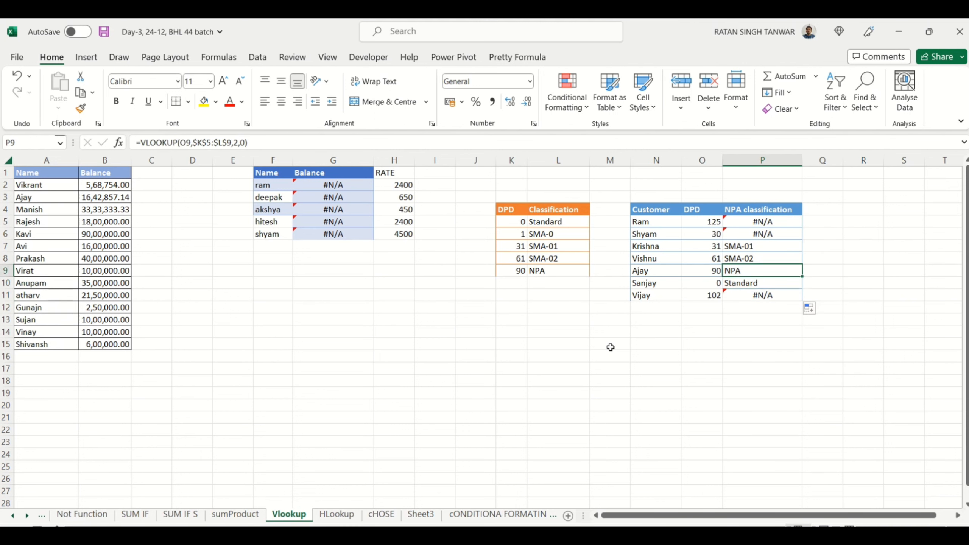
pyautogui.press('Left')
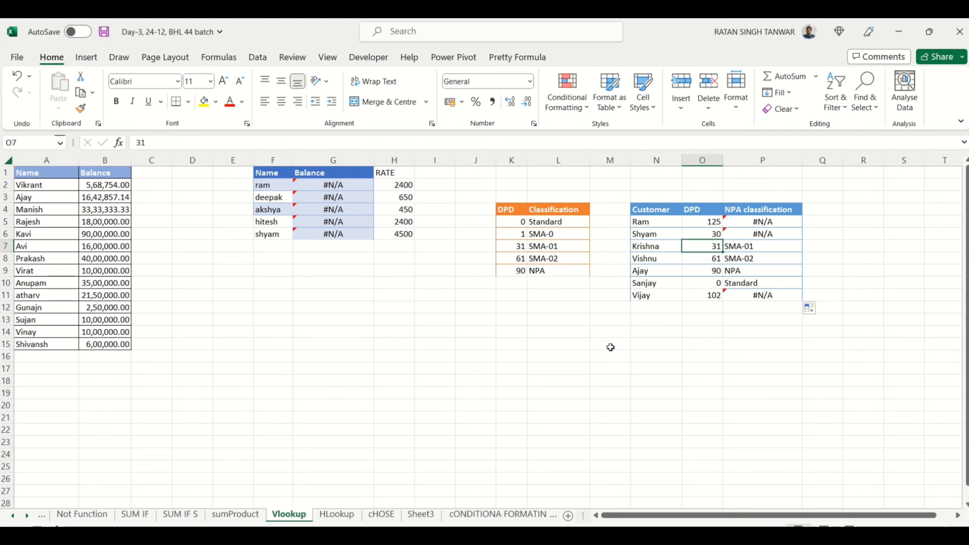
pyautogui.press('Left')
pyautogui.press('Right')
pyautogui.press('Down')
pyautogui.press('Up')
pyautogui.press('Right')
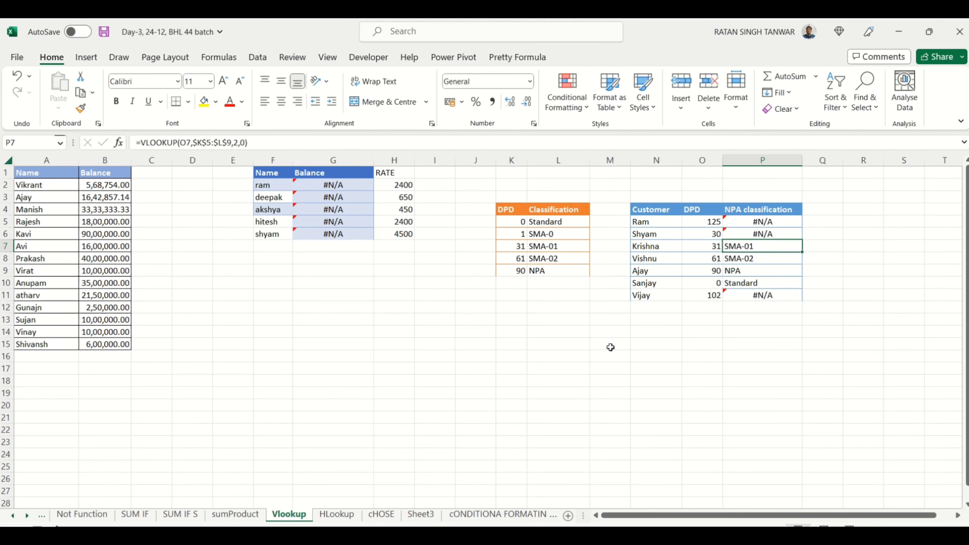
# Inspect the formula in P7 and compare its lookup value with the matching DPD threshold in K7
pyautogui.press('F2')
pyautogui.press('Return')
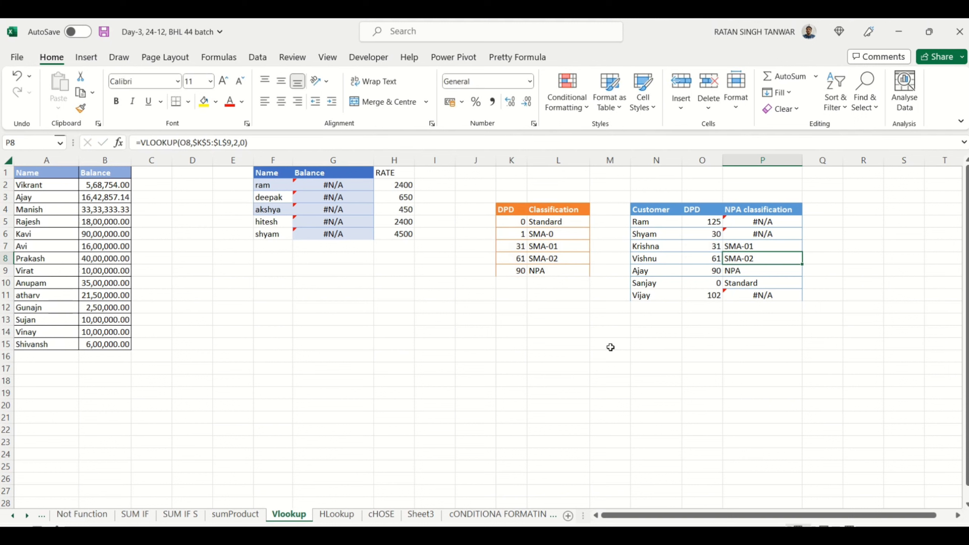
pyautogui.press('Up')
pyautogui.press('Left')
pyautogui.press('Left')
pyautogui.press('Left')
pyautogui.press('Left')
pyautogui.press('Left')
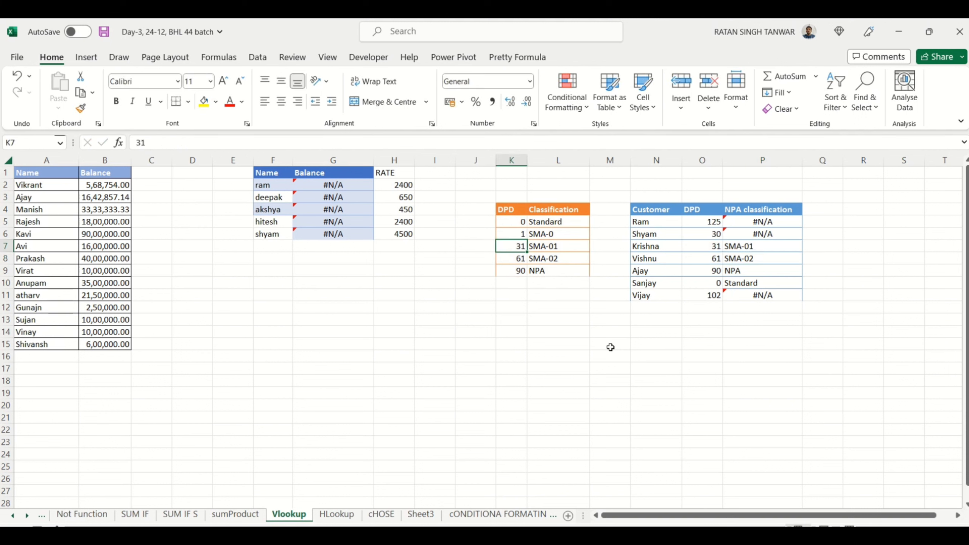
pyautogui.press('Right')
pyautogui.press('Right')
pyautogui.press('Right')
pyautogui.press('Right')
pyautogui.press('Right')
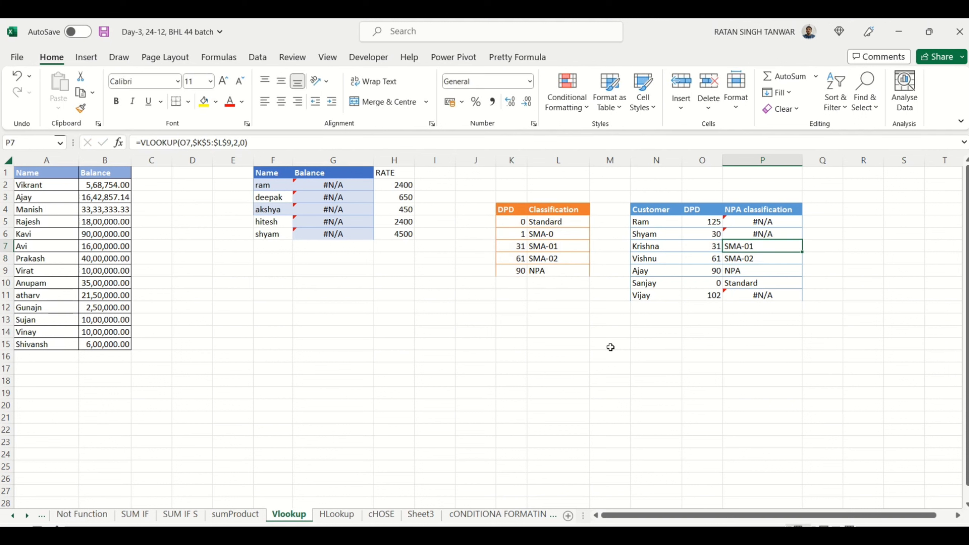
# Inspect the first customer's DPD in O5 and the exact-match VLOOKUP formula in P5
pyautogui.press('Up')
pyautogui.press('Up')
pyautogui.press('Left')
pyautogui.press('Left')
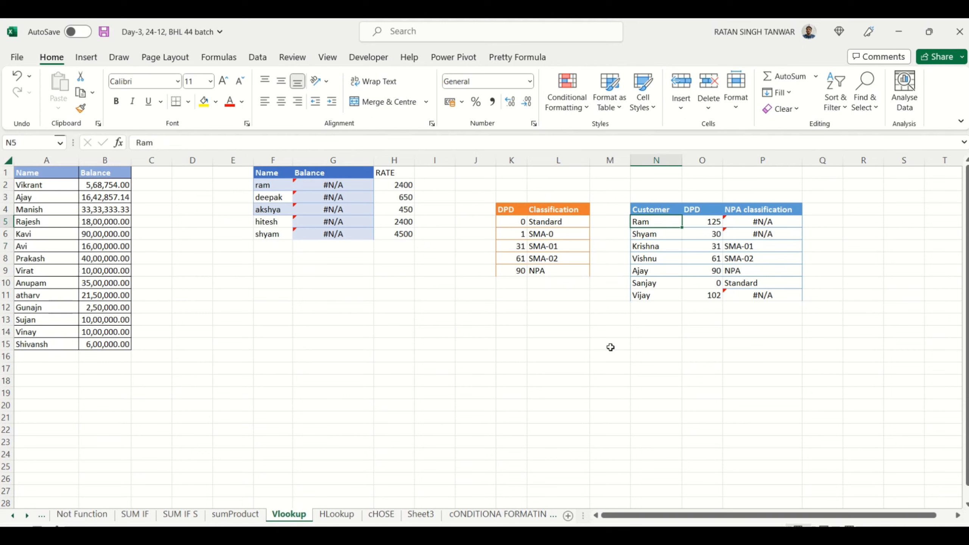
pyautogui.press('Right')
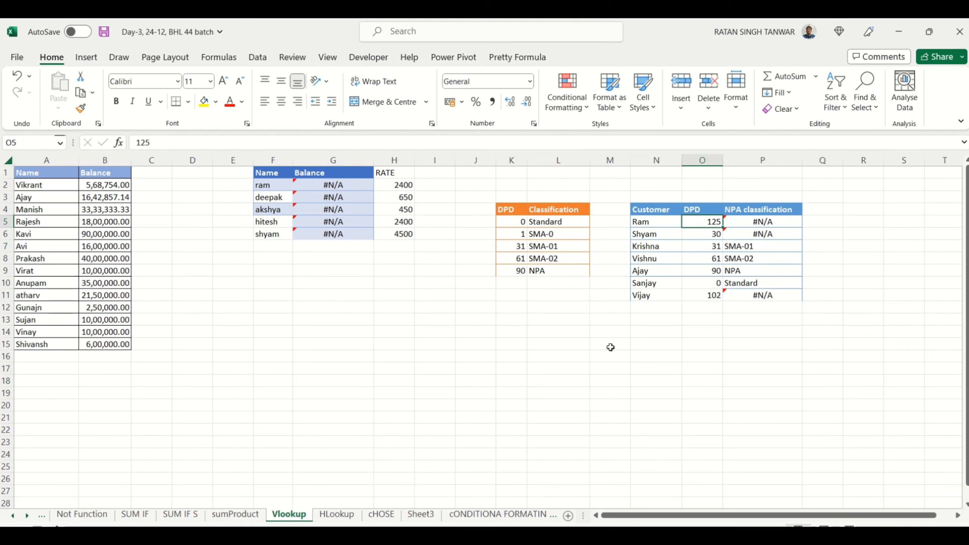
pyautogui.press('Right')
pyautogui.press('F2')
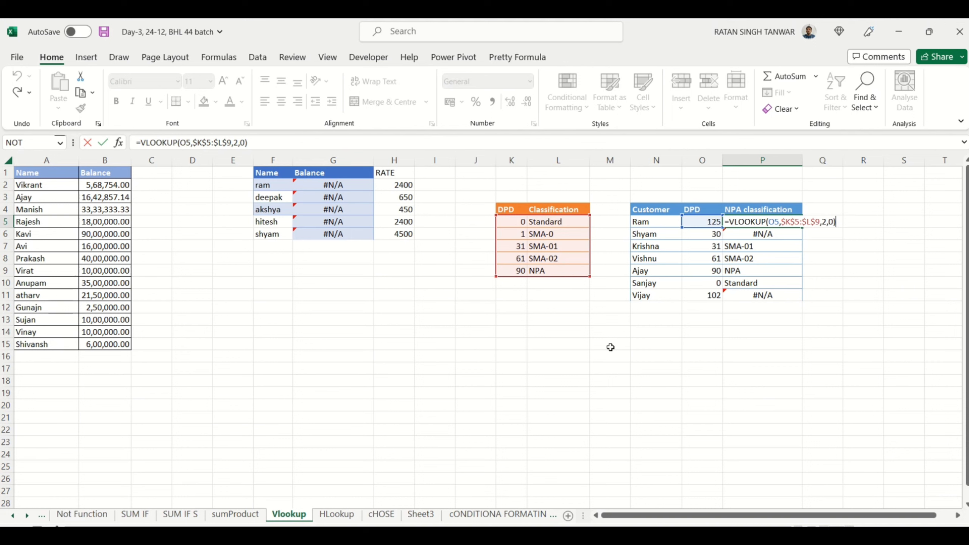
pyautogui.press('Return')
pyautogui.press('Up')
pyautogui.press('Left')
pyautogui.press('Right')
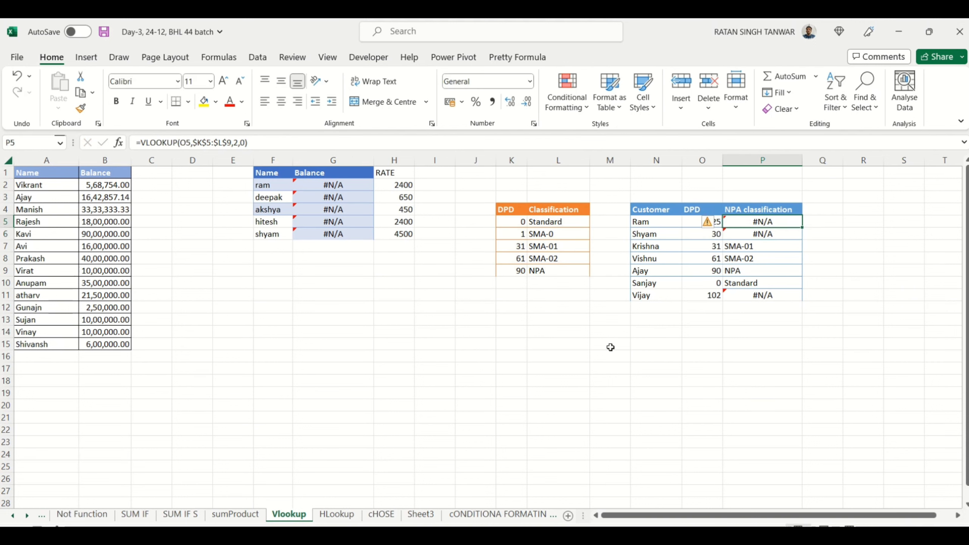
# Inspect the exact-match VLOOKUP formulas in P6 and P7 alongside the DPD values they look up
pyautogui.press('Down')
pyautogui.press('F2')
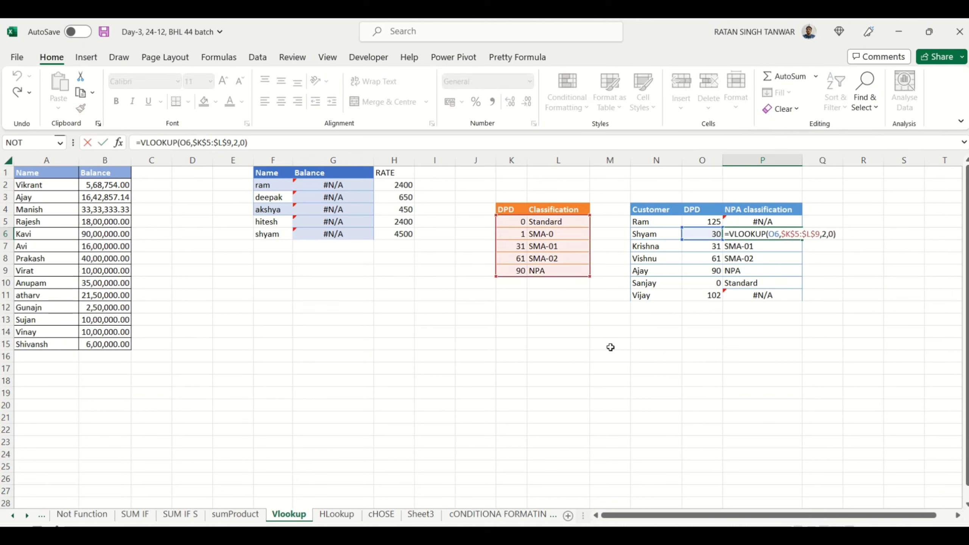
pyautogui.press('Return')
pyautogui.press('Up')
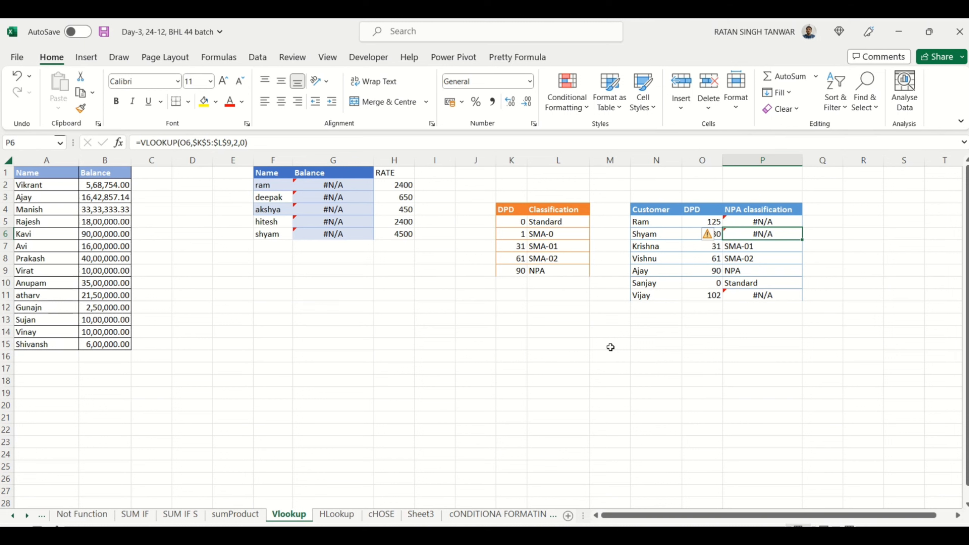
pyautogui.press('Down')
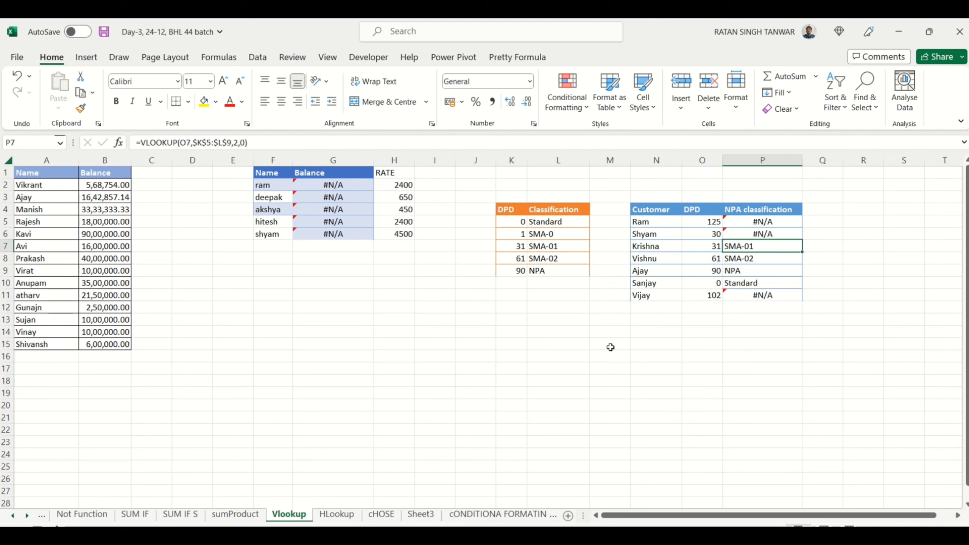
pyautogui.press('F2')
pyautogui.press('Return')
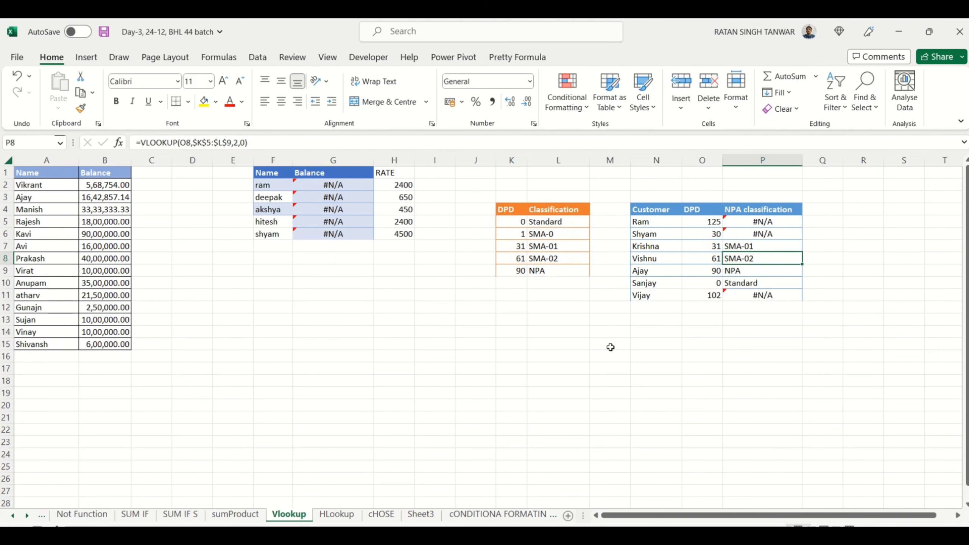
pyautogui.press('Up')
pyautogui.press('Left')
pyautogui.press('Right')
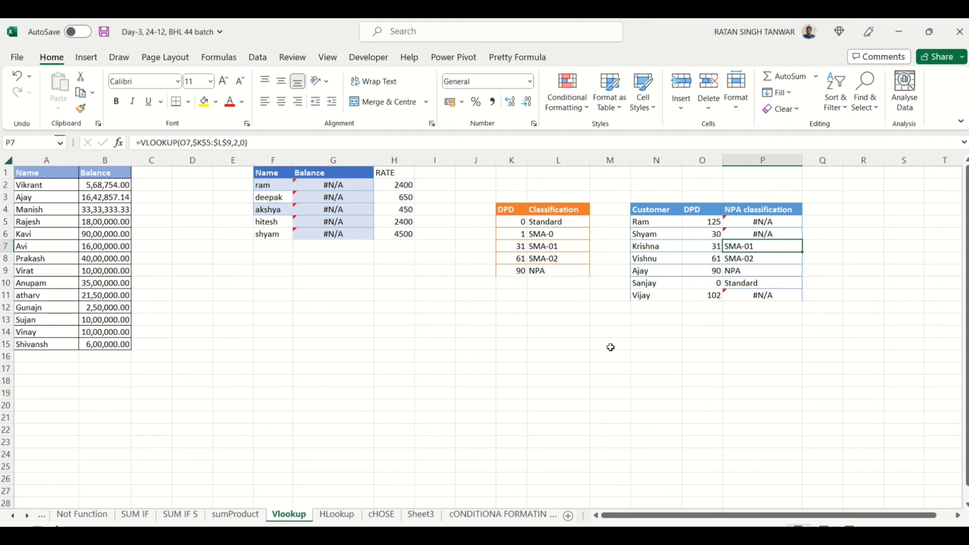
# Examine the classifications from P8 to P10 and back up to P5 against the customers' DPD values
pyautogui.press('Down')
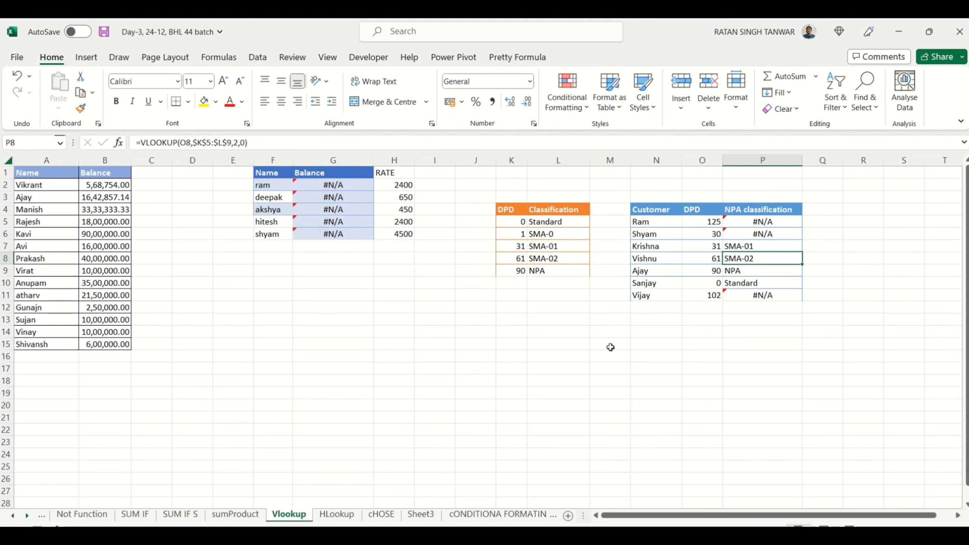
pyautogui.press('Down')
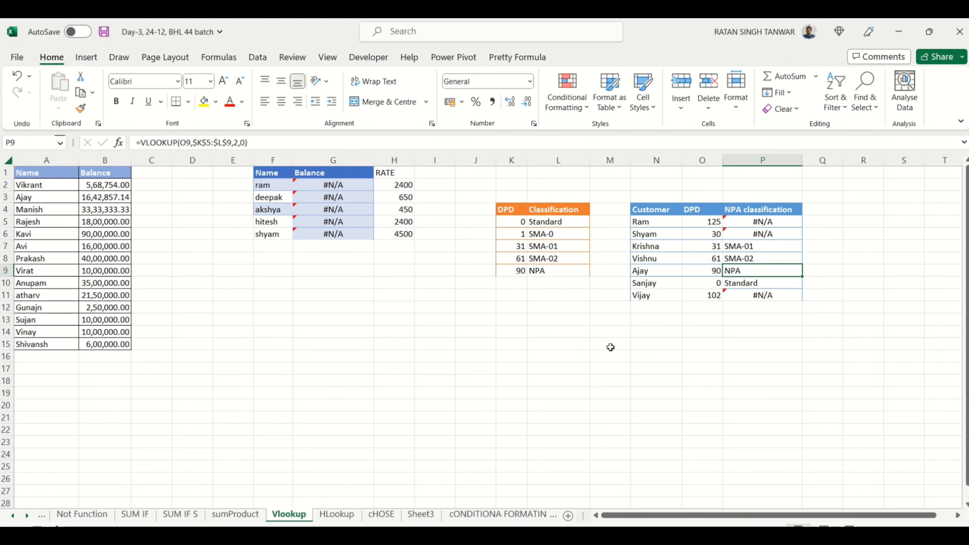
pyautogui.press('Down')
pyautogui.press('Left')
pyautogui.press('Left')
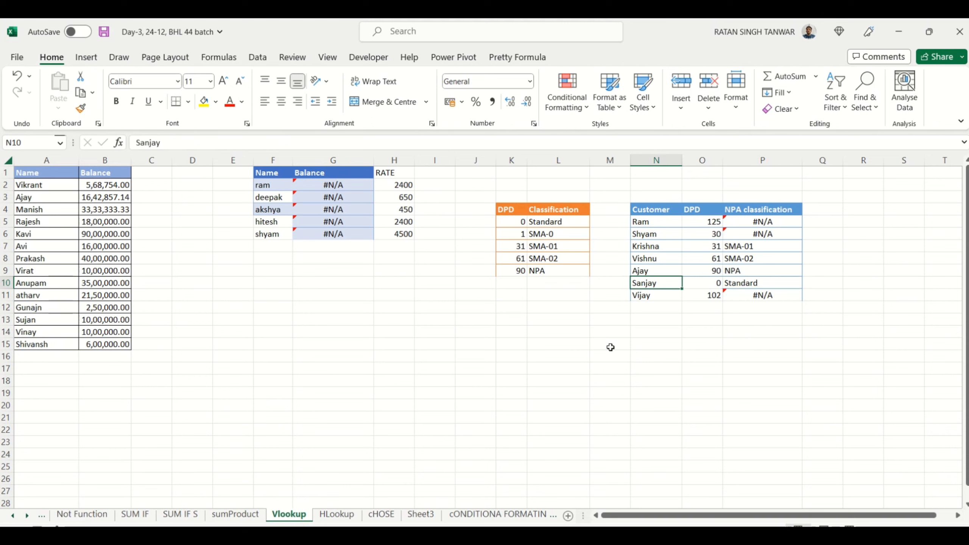
pyautogui.press('Right')
pyautogui.press('Right')
pyautogui.press('Left')
pyautogui.press('Right')
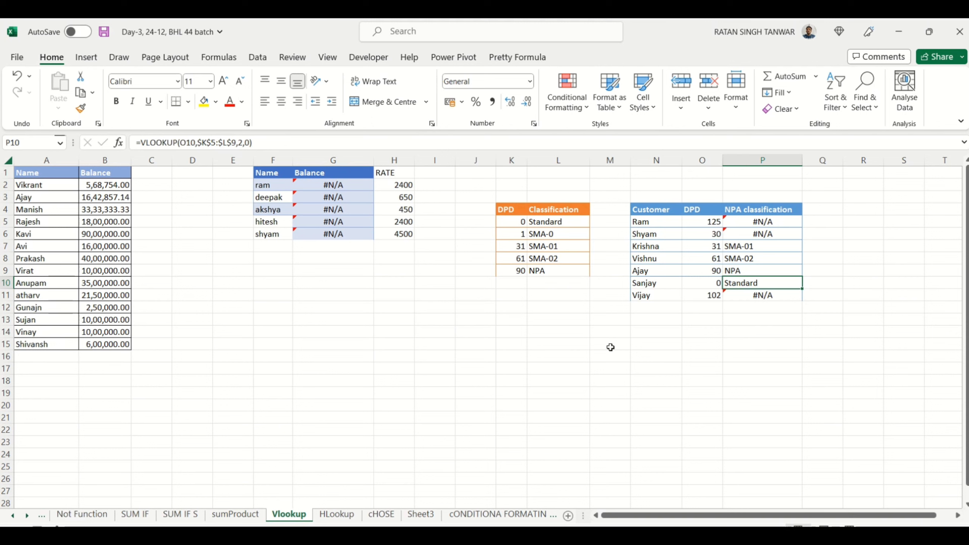
pyautogui.press('Up')
pyautogui.press('Up')
pyautogui.press('Up')
pyautogui.press('Up')
pyautogui.press('Up')
pyautogui.press('Left')
pyautogui.press('Right')
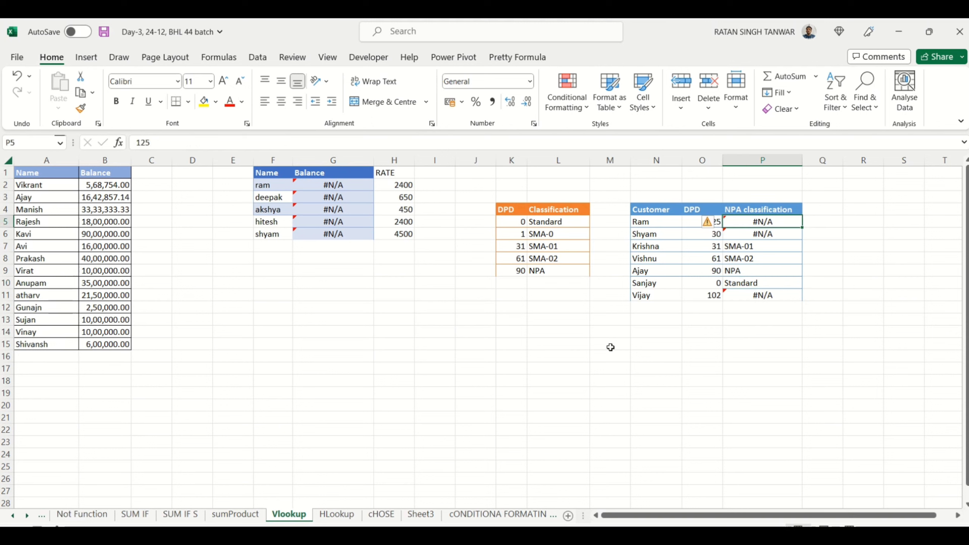
# Set the customer DPD values to 32 in O7, 65 in O8 and 91 in O9
pyautogui.press('Down')
pyautogui.press('Down')
pyautogui.press('Down')
pyautogui.press('Down')
pyautogui.press('Left')
pyautogui.press('Up')
pyautogui.press('Up')
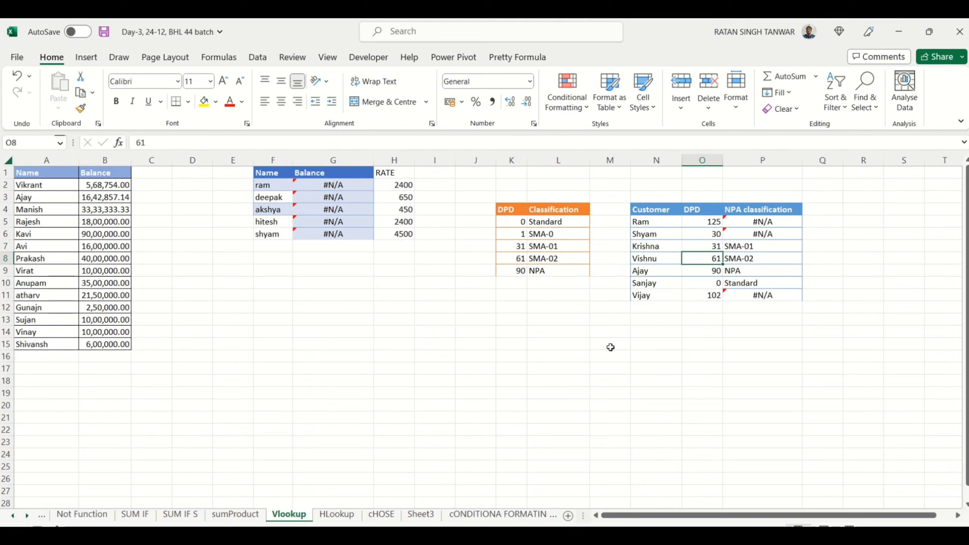
pyautogui.write('32')
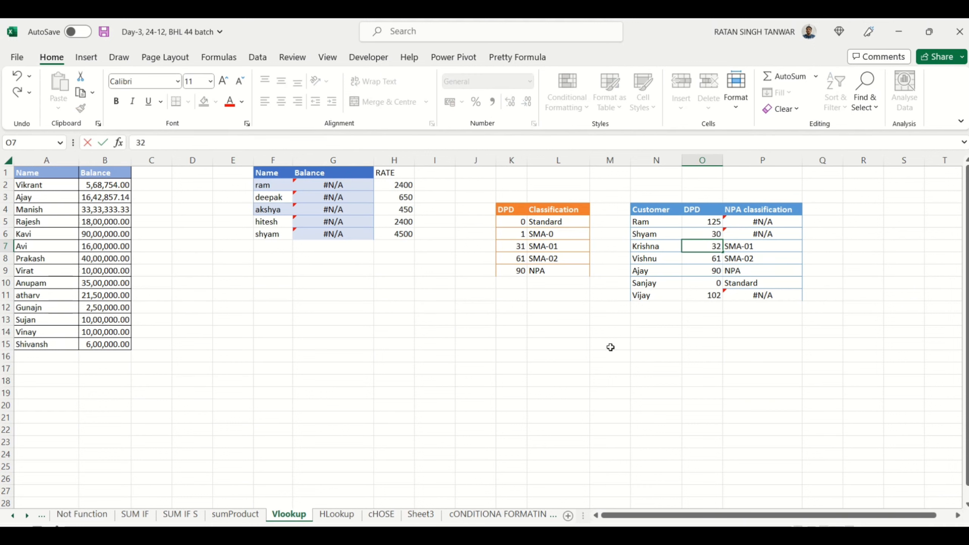
pyautogui.press('Return')
pyautogui.write('65')
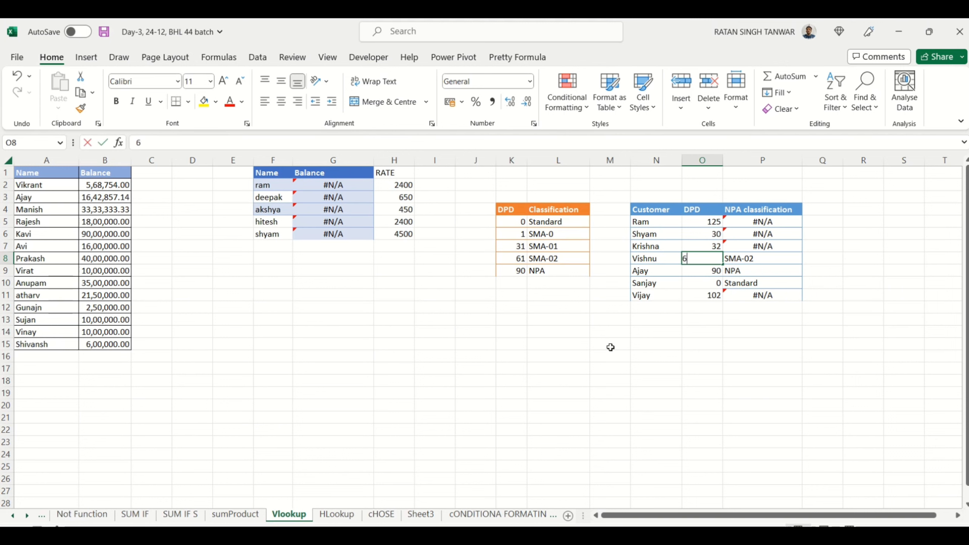
pyautogui.press('Return')
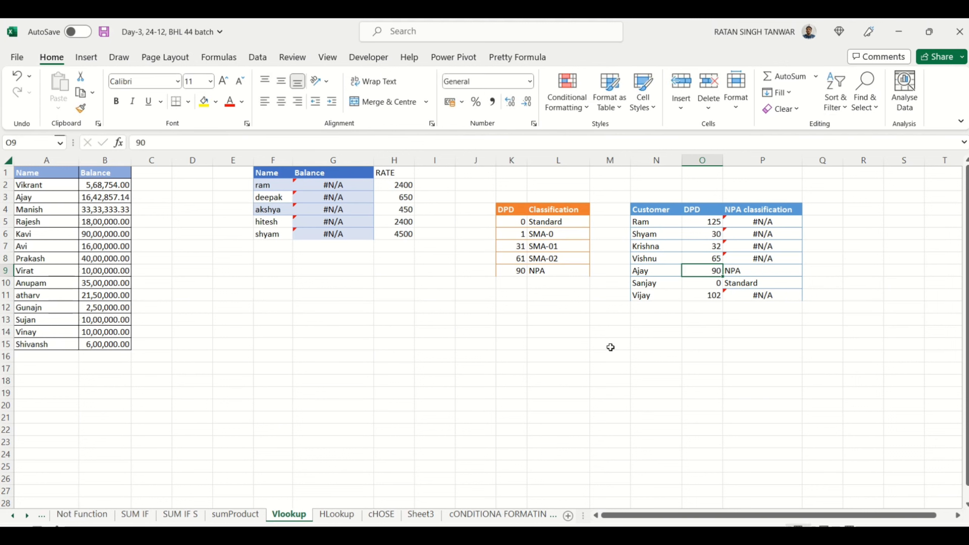
pyautogui.write('91')
pyautogui.press('Return')
pyautogui.press('Return')
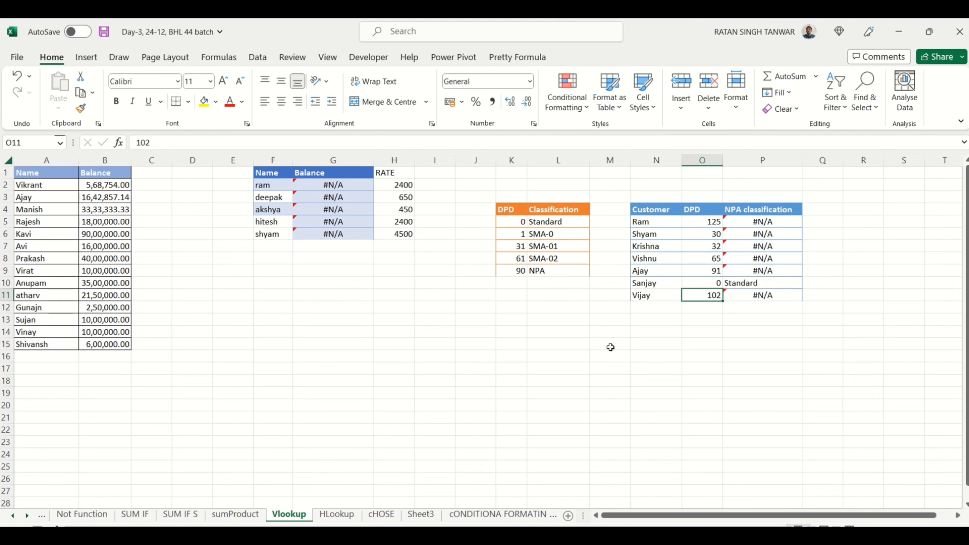
# Change the range_lookup argument of the VLOOKUP in P5 to 1 for approximate match and fill the formula down to P11
pyautogui.press('Down')
pyautogui.press('Up')
pyautogui.press('Right')
pyautogui.press('Up')
pyautogui.press('Up')
pyautogui.press('Up')
pyautogui.press('Up')
pyautogui.press('Up')
pyautogui.press('Up')
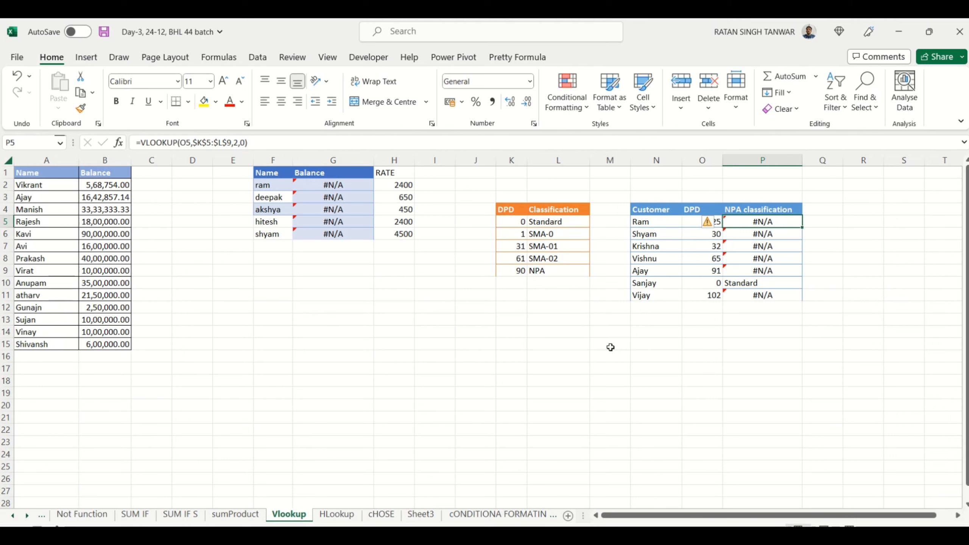
pyautogui.press('F2')
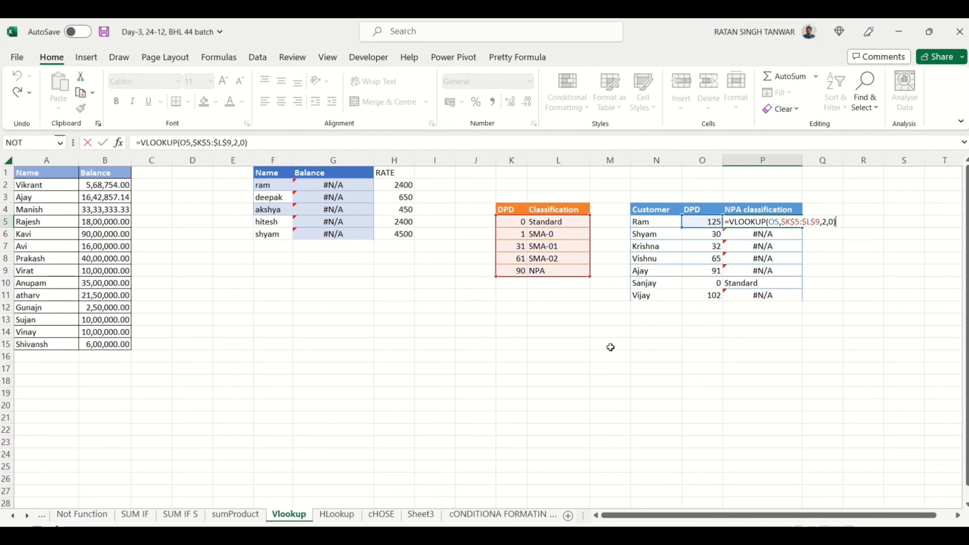
pyautogui.press('Left')
pyautogui.hotkey('shift', 'Left')
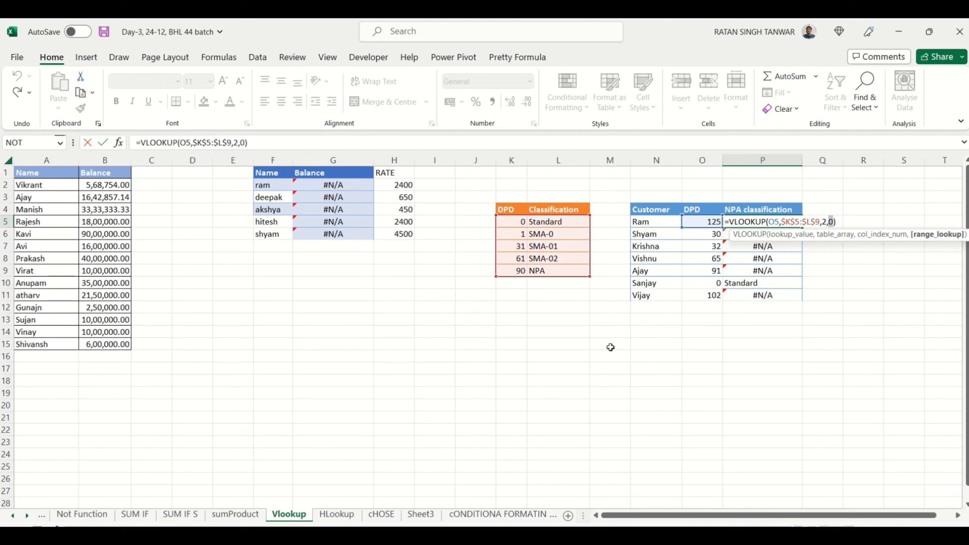
pyautogui.write('1')
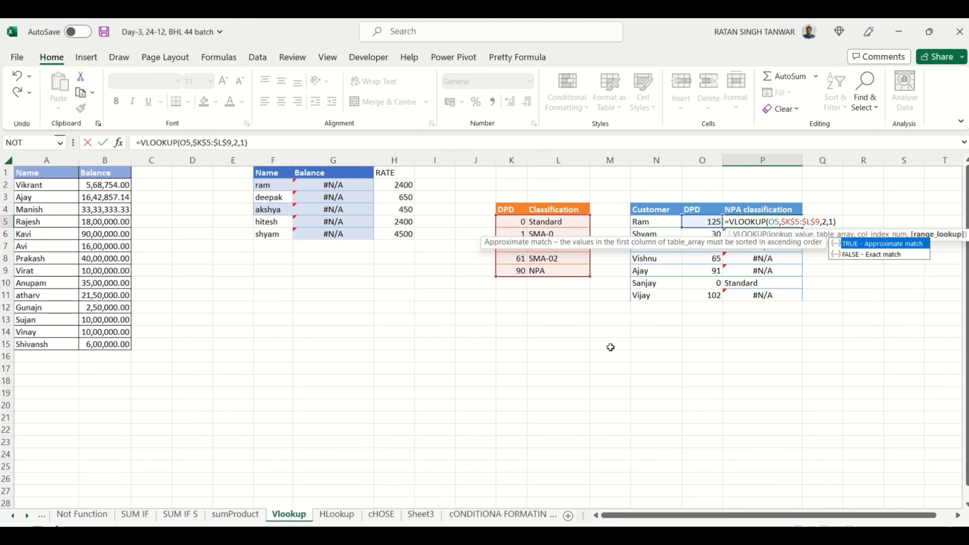
pyautogui.hotkey('ctrl', 'Return')
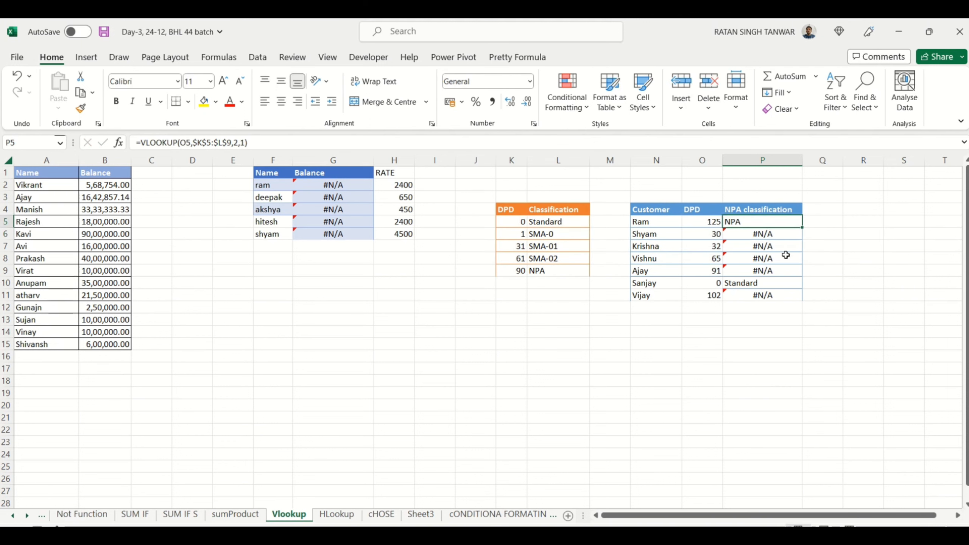
pyautogui.moveTo(802, 228); pyautogui.dragTo(805, 298)
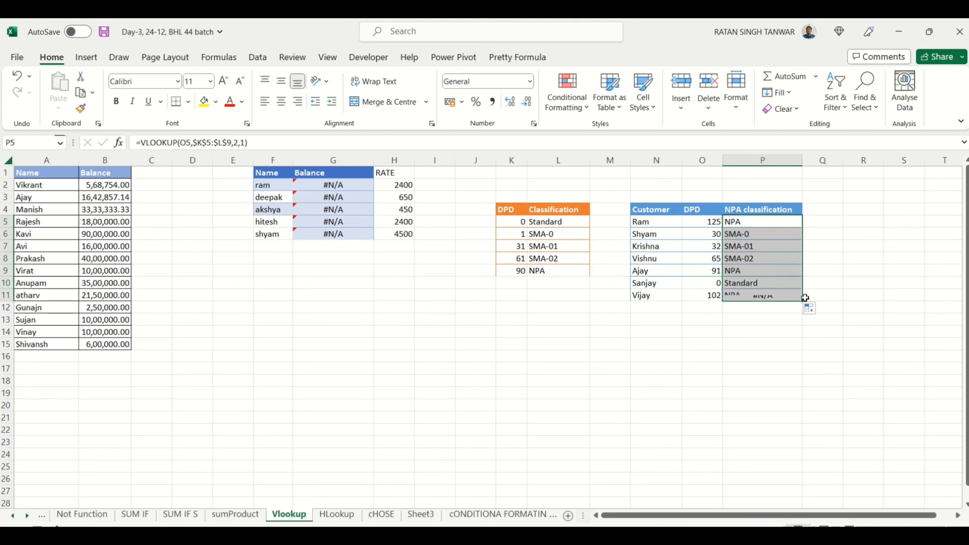
pyautogui.click(844, 281)
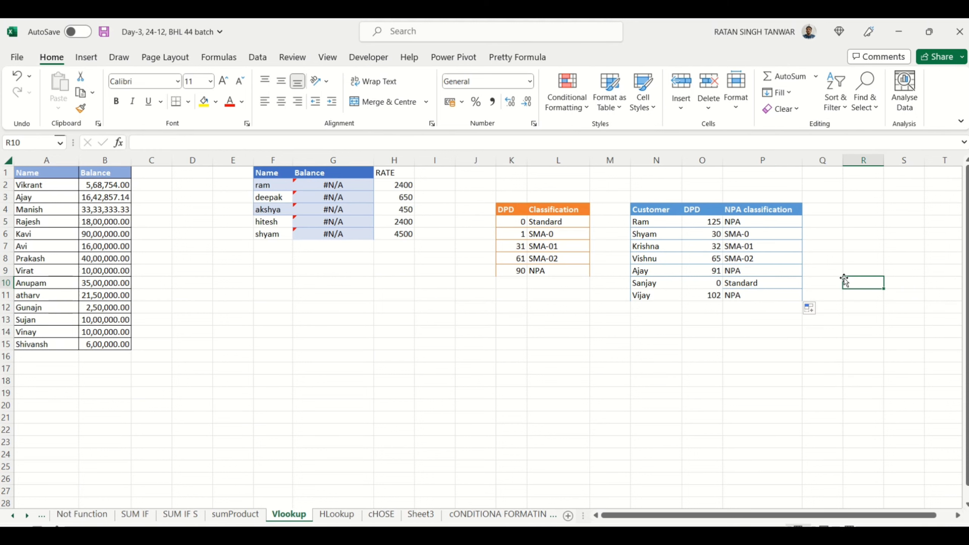
# Review the approximate-match classifications from P11 up to P5 and the first customer's DPD in O5
pyautogui.click(765, 297)
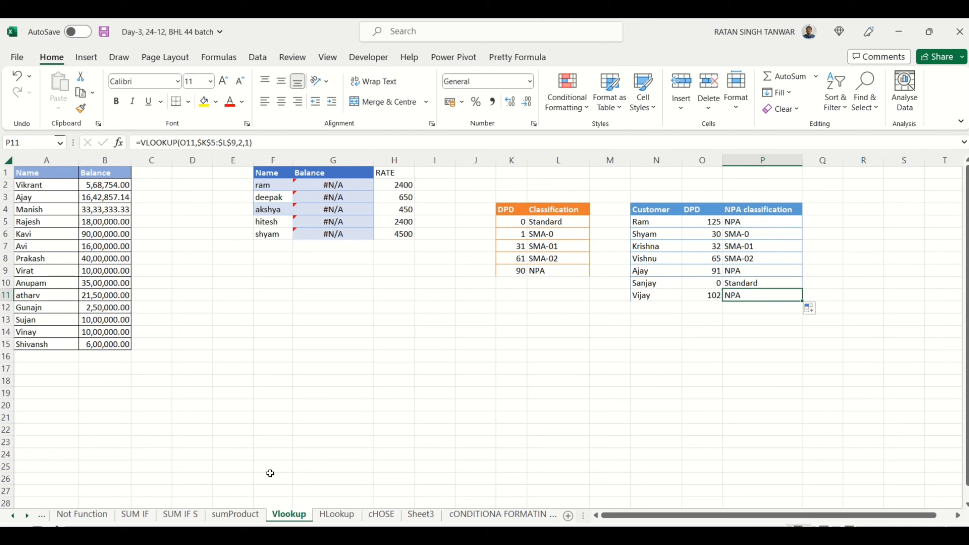
pyautogui.press('Up')
pyautogui.press('Up')
pyautogui.press('Up')
pyautogui.press('Up')
pyautogui.press('Up')
pyautogui.press('Up')
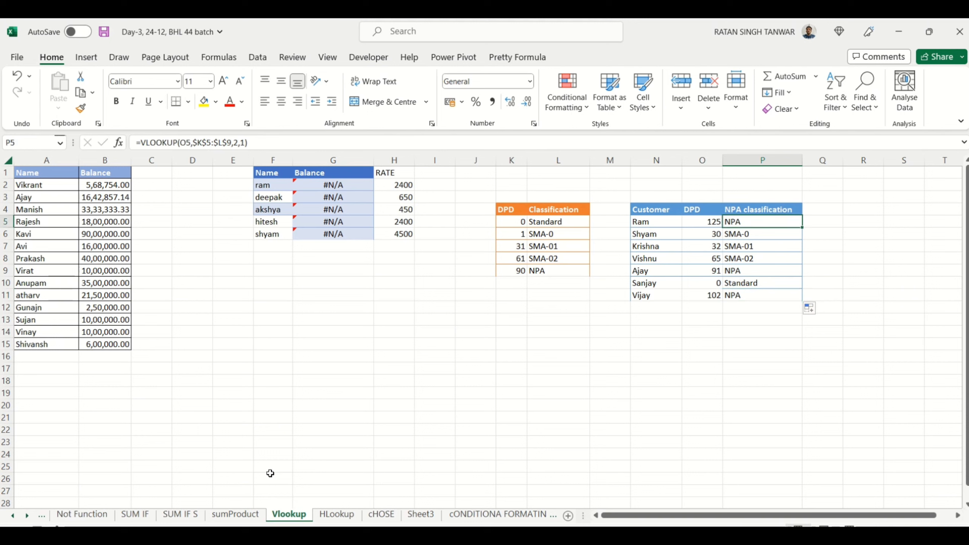
pyautogui.press('Left')
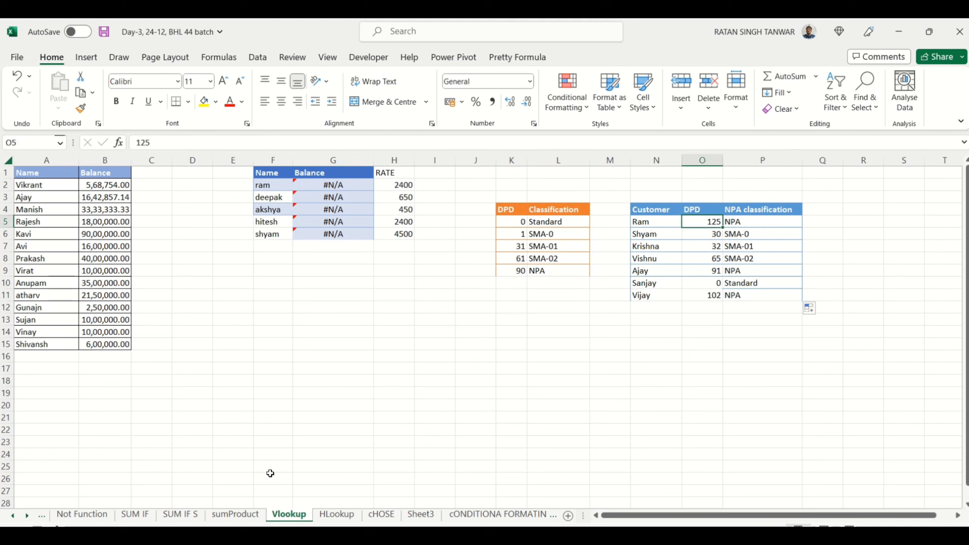
pyautogui.press('Right')
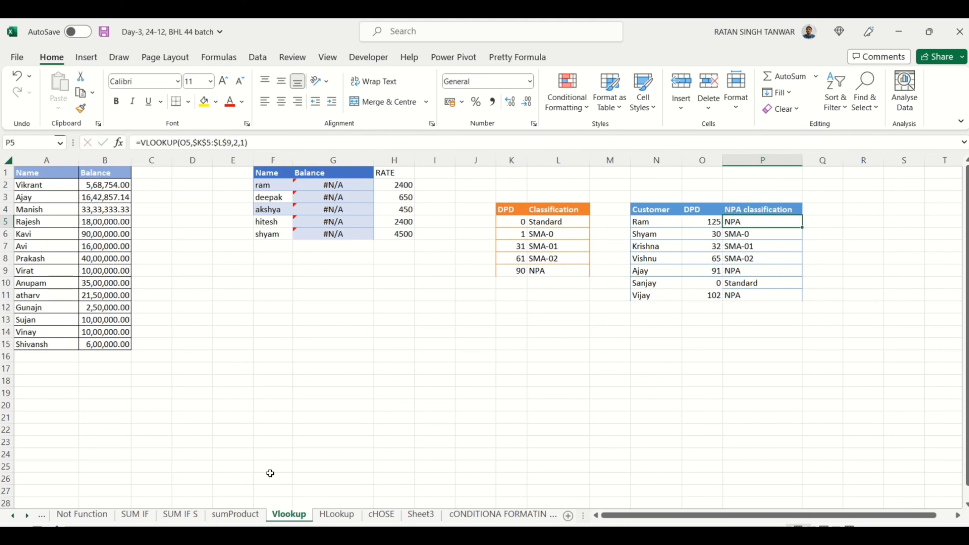
# Examine the lookup_value argument O5 within the VLOOKUP formula in P5
pyautogui.press('F2')
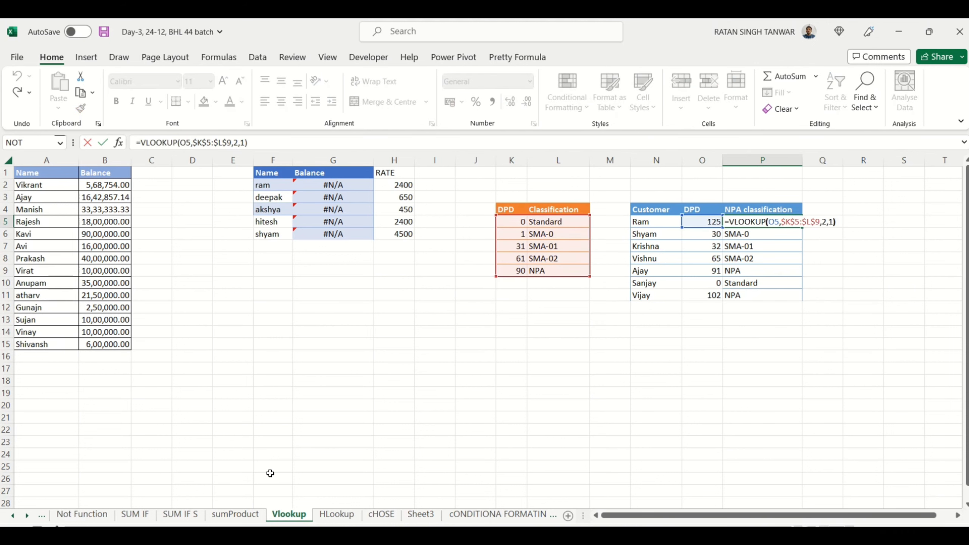
pyautogui.press('Left')
pyautogui.press('Left')
pyautogui.press('Left')
pyautogui.press('Left')
pyautogui.press('Left')
pyautogui.press('Left')
pyautogui.press('Left')
pyautogui.press('Left')
pyautogui.press('Left')
pyautogui.press('Left')
pyautogui.press('Left')
pyautogui.press('Left')
pyautogui.press('Left')
pyautogui.press('Left')
pyautogui.press('Left')
pyautogui.hotkey('shift', 'Left')
pyautogui.hotkey('shift', 'Left')
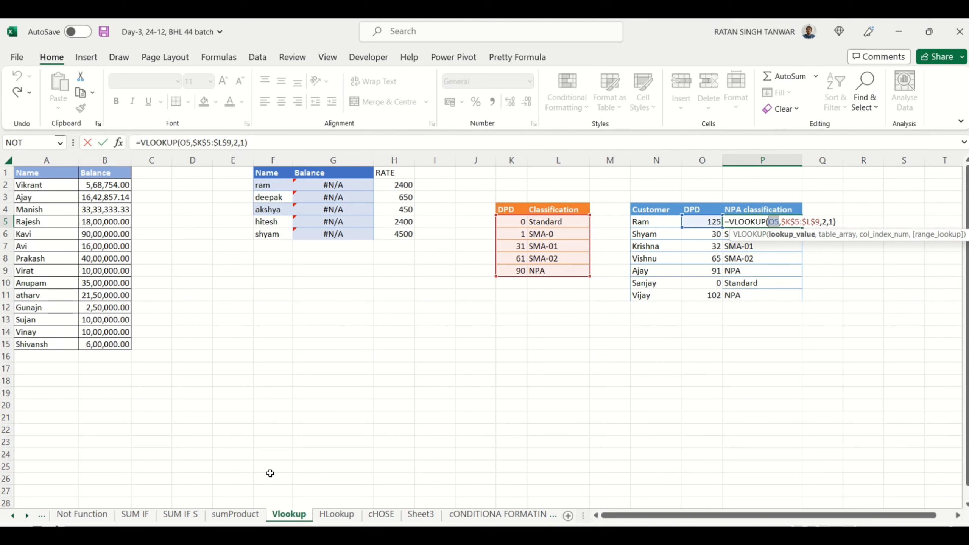
pyautogui.press('Return')
# Check the first DPD threshold in K5, and re-examine P5's approximate-match formula against the classification table
pyautogui.press('Left')
pyautogui.press('Left')
pyautogui.press('Left')
pyautogui.press('Left')
pyautogui.press('Left')
pyautogui.press('Left')
pyautogui.press('Left')
pyautogui.press('Right')
pyautogui.press('Up')
pyautogui.press('Right')
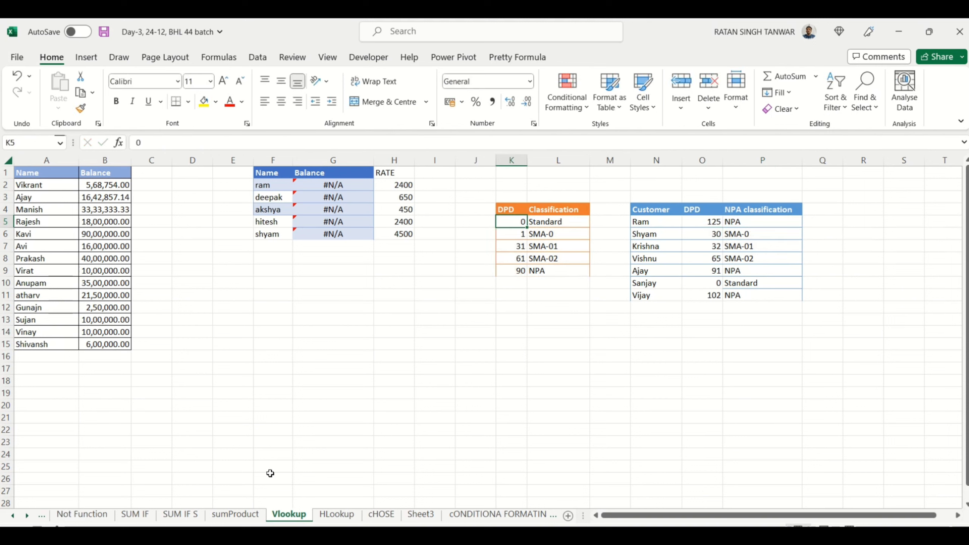
pyautogui.press('Right')
pyautogui.press('Right')
pyautogui.press('Right')
pyautogui.press('Right')
pyautogui.press('Right')
pyautogui.press('F2')
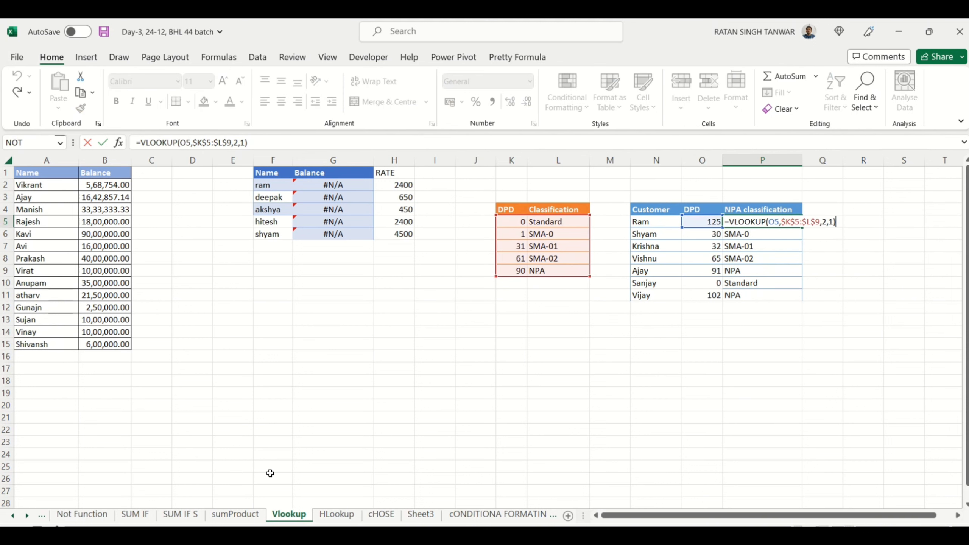
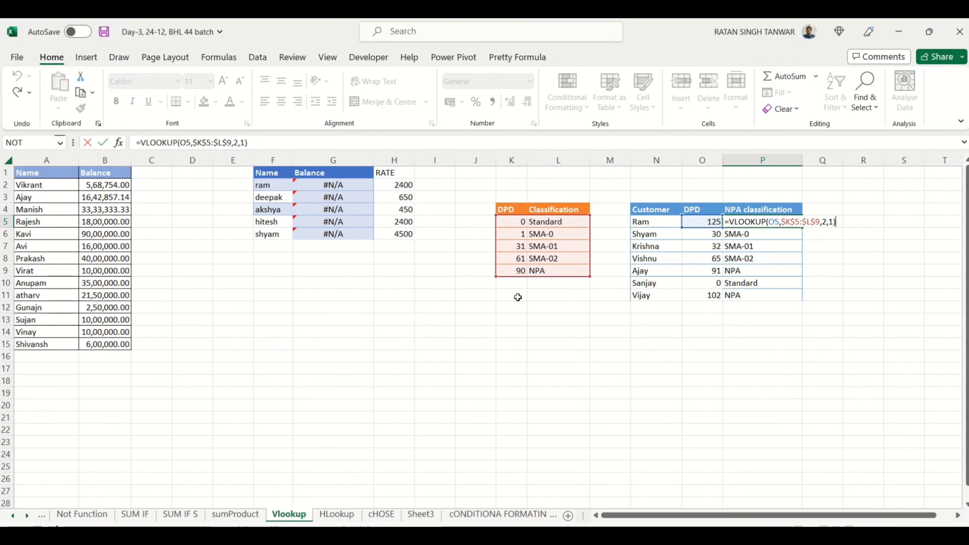
pyautogui.press('Return')
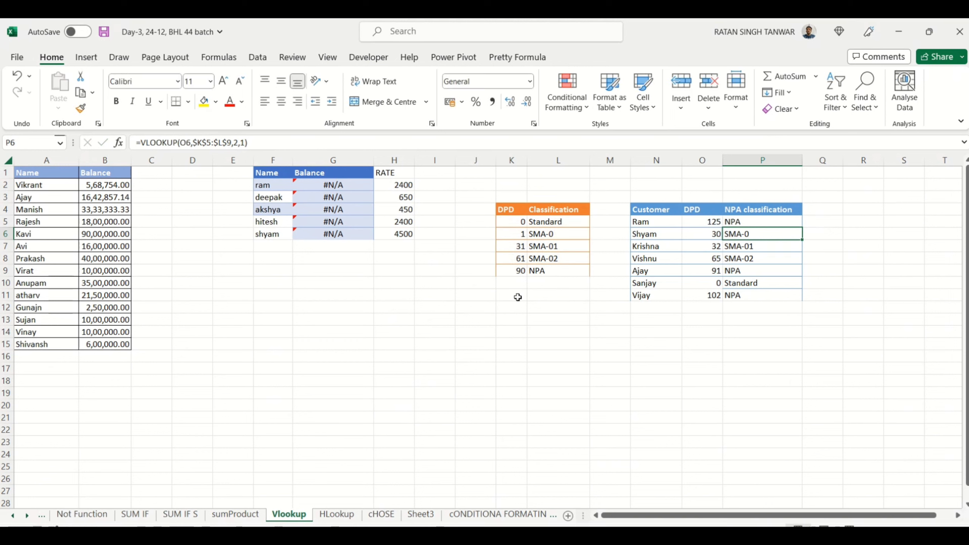
# Inspect the second customer's DPD in O6 and the approximate-match VLOOKUP in P6
pyautogui.press('Left')
pyautogui.press('F2')
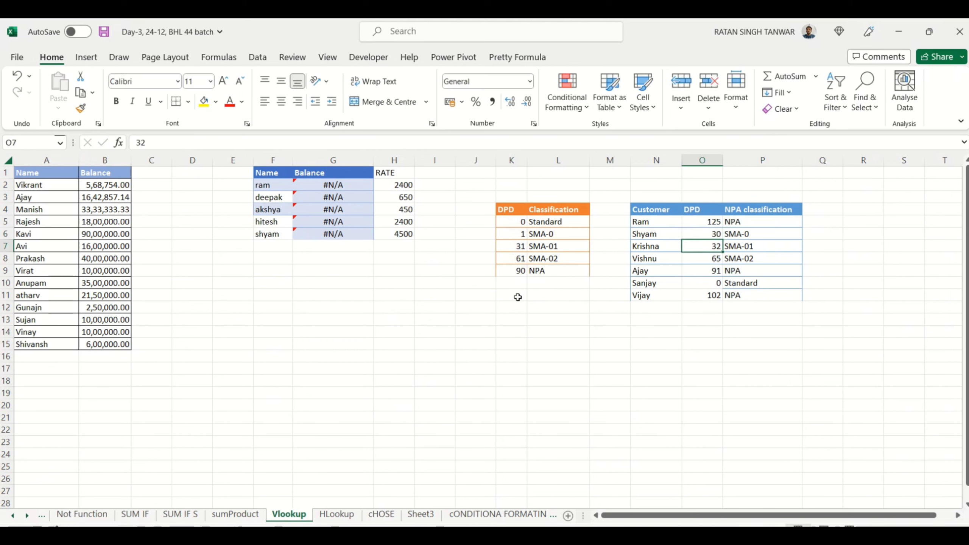
pyautogui.press('Escape')
pyautogui.press('Right')
pyautogui.press('F2')
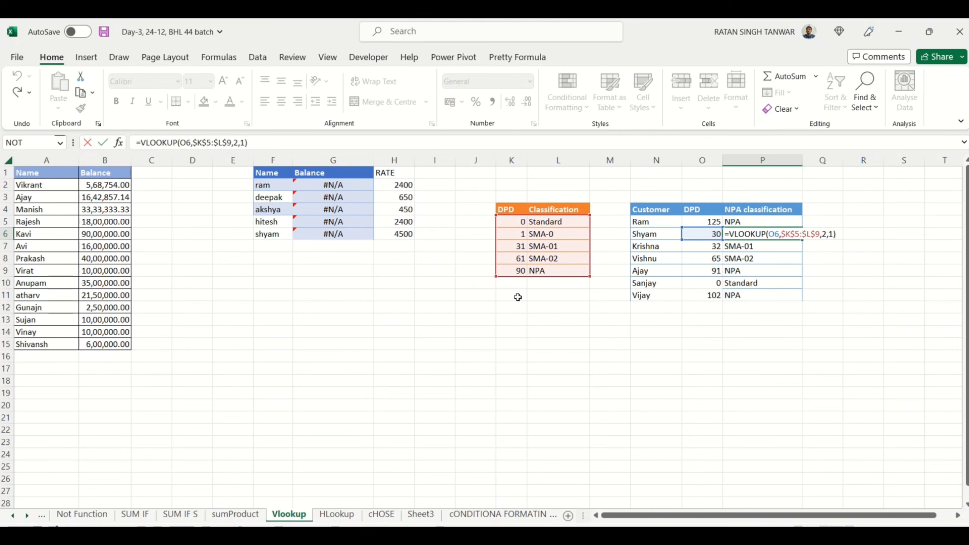
pyautogui.press('Escape')
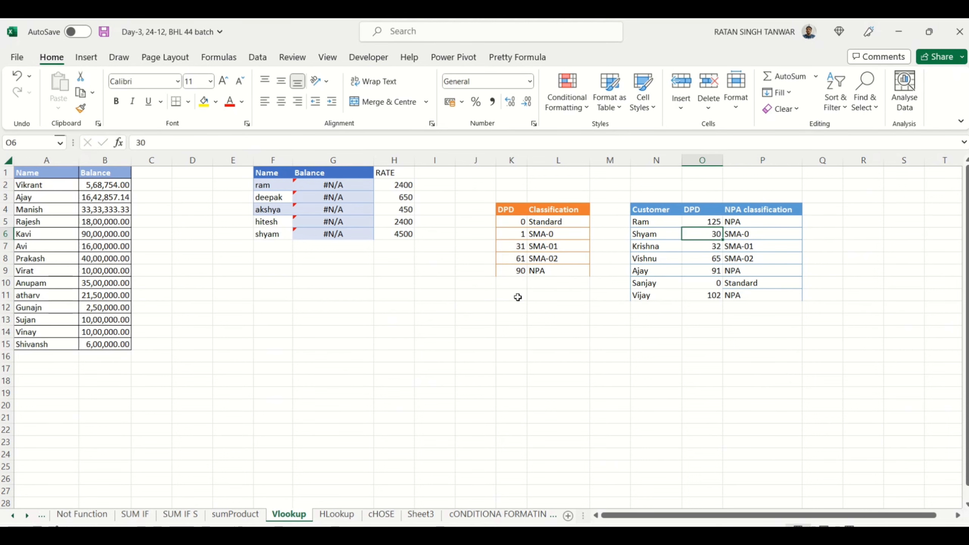
# Examine the SMA-0 DPD band in the classification table, from its threshold in K6 to the next one in K7
pyautogui.press('Left')
pyautogui.press('Left')
pyautogui.press('Left')
pyautogui.press('Left')
pyautogui.press('Left')
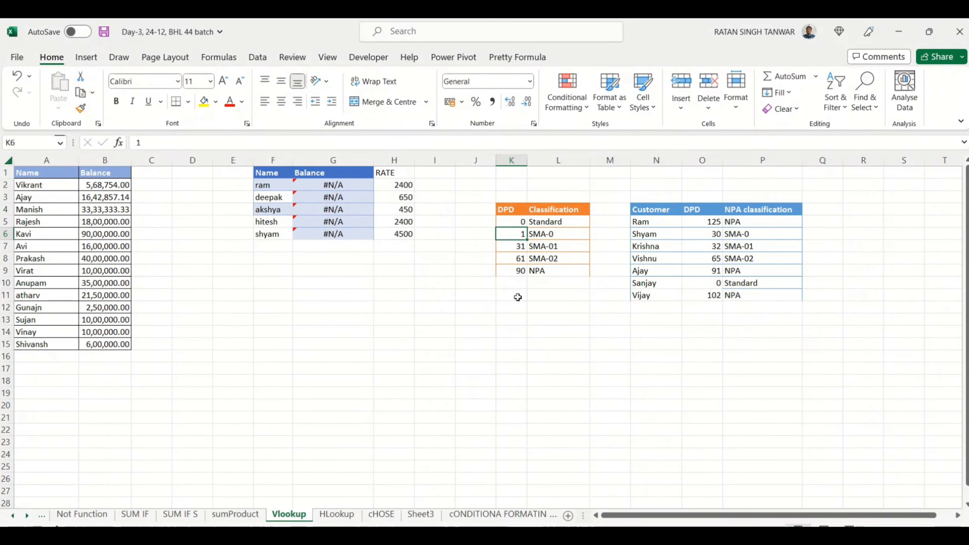
pyautogui.hotkey('shift', 'Down')
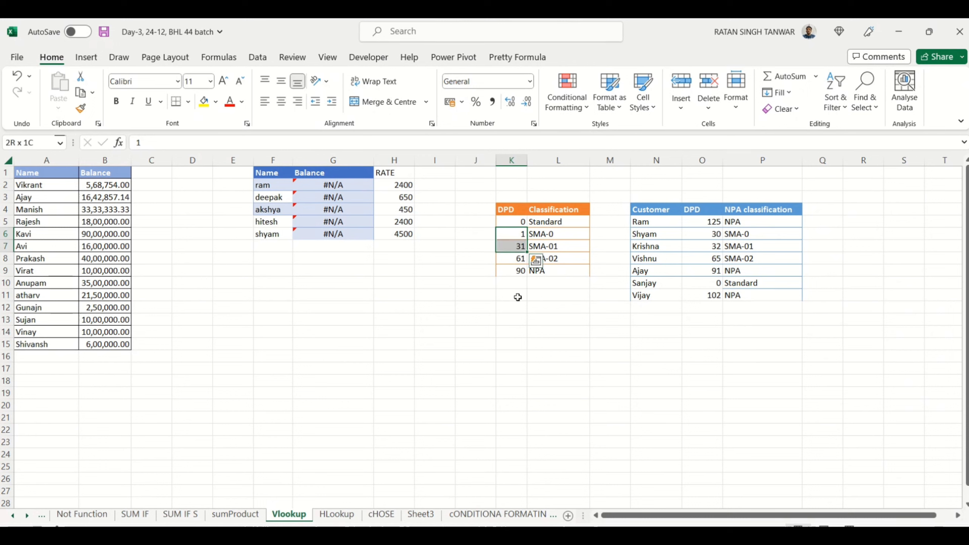
pyautogui.hotkey('shift', 'Right')
pyautogui.hotkey('shift', 'Left')
pyautogui.hotkey('shift', 'Right')
pyautogui.press('Left')
pyautogui.press('Right')
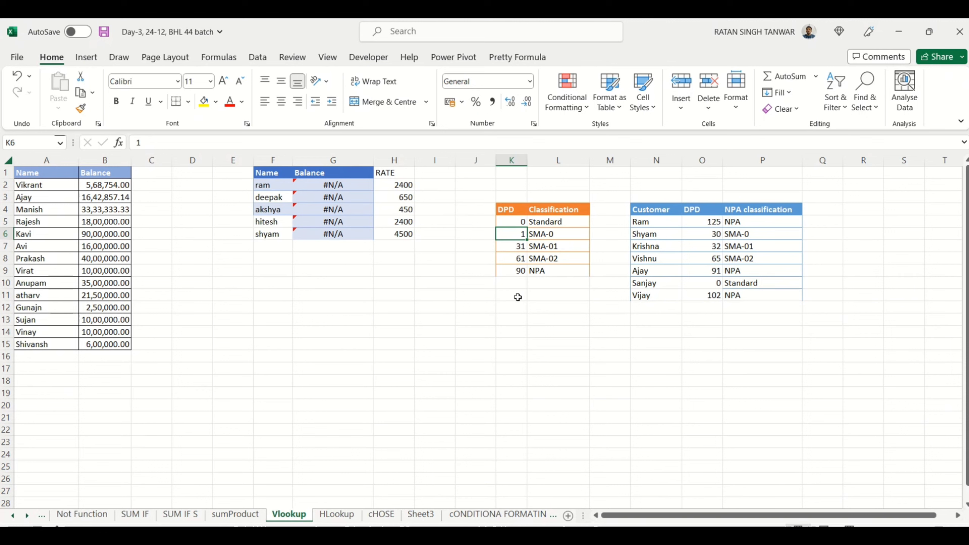
pyautogui.hotkey('shift', 'Down')
pyautogui.hotkey('shift', 'Up')
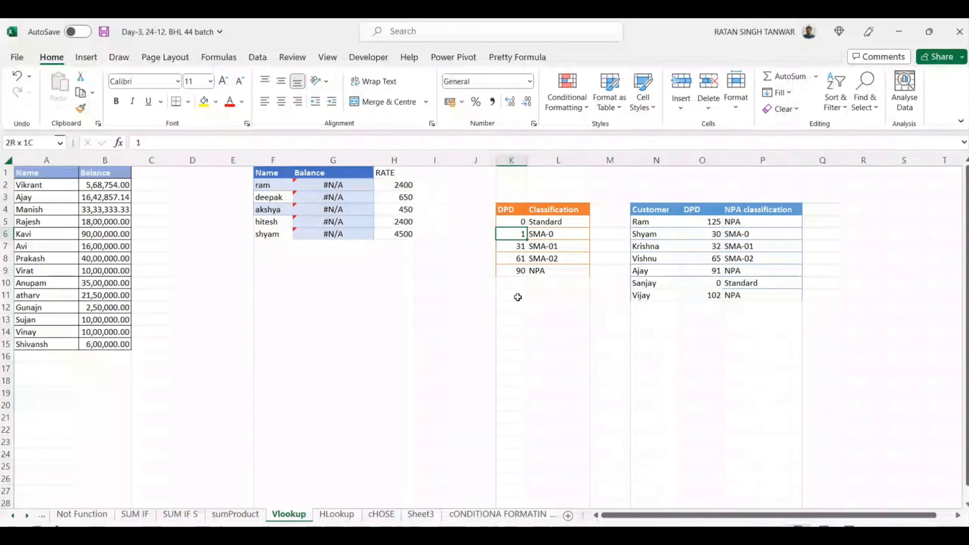
# Examine the DPD band starting at K7, and re-examine the SMA-0 and SMA-01 rows in K6:L7
pyautogui.press('Down')
pyautogui.hotkey('shift', 'Down')
pyautogui.hotkey('shift', 'Up')
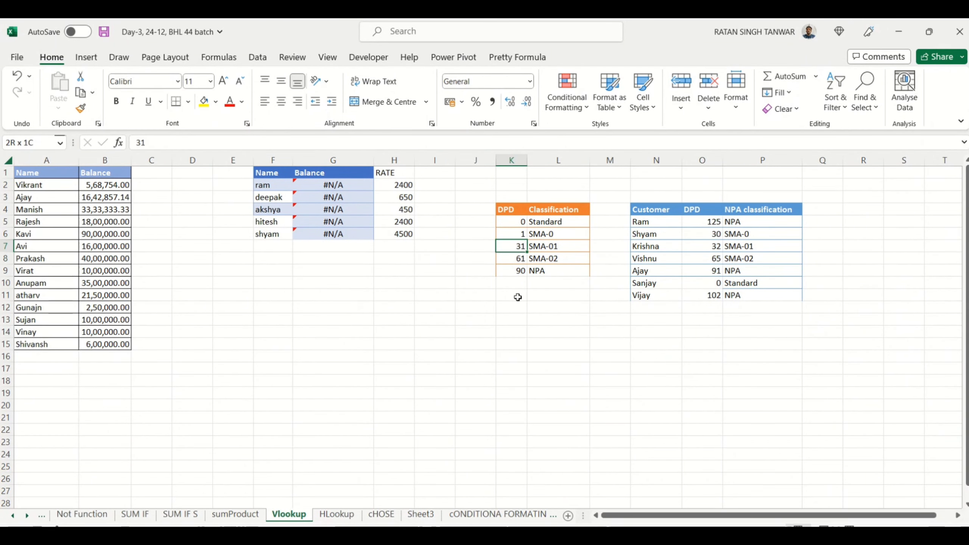
pyautogui.hotkey('shift', 'Right')
pyautogui.press('Up')
pyautogui.hotkey('shift', 'Down')
pyautogui.hotkey('shift', 'Right')
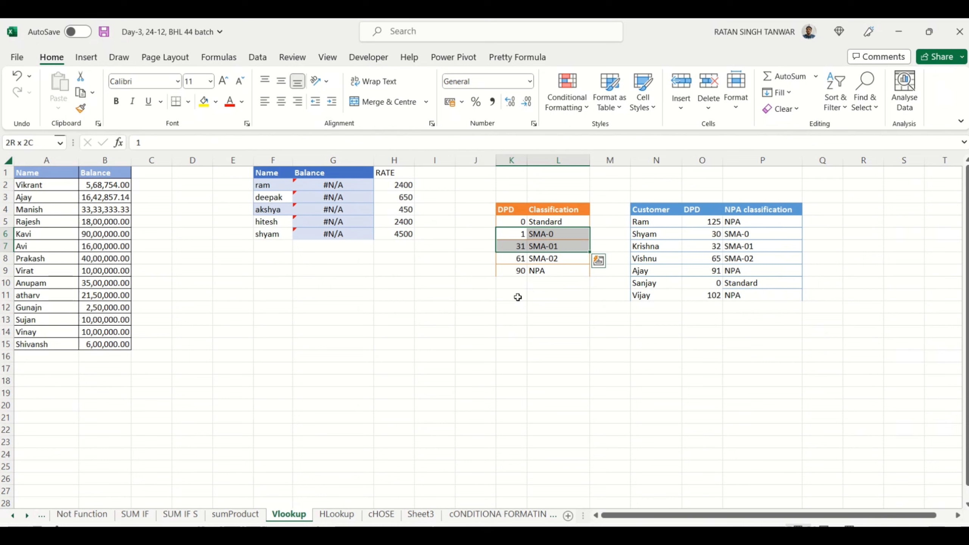
# Set the third customer's DPD in O7 to 29 and check the classification in P7
pyautogui.press('Right')
pyautogui.press('Right')
pyautogui.press('Right')
pyautogui.press('Right')
pyautogui.press('Right')
pyautogui.press('Left')
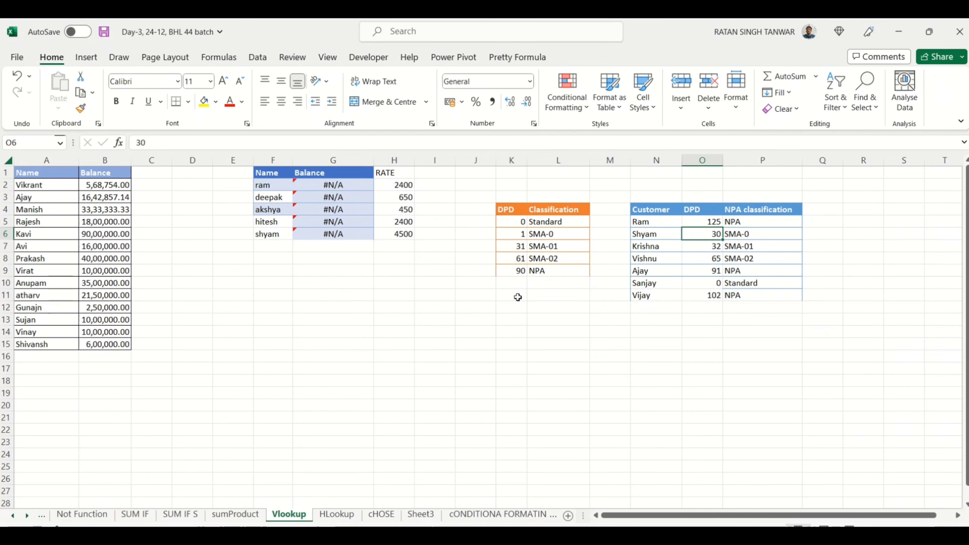
pyautogui.press('Down')
pyautogui.write('29')
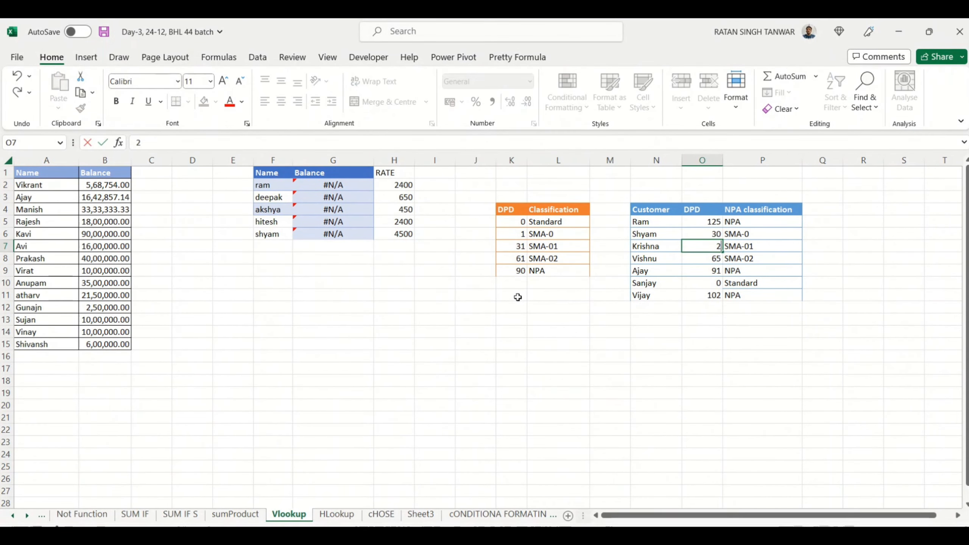
pyautogui.press('Return')
pyautogui.press('Up')
pyautogui.press('Right')
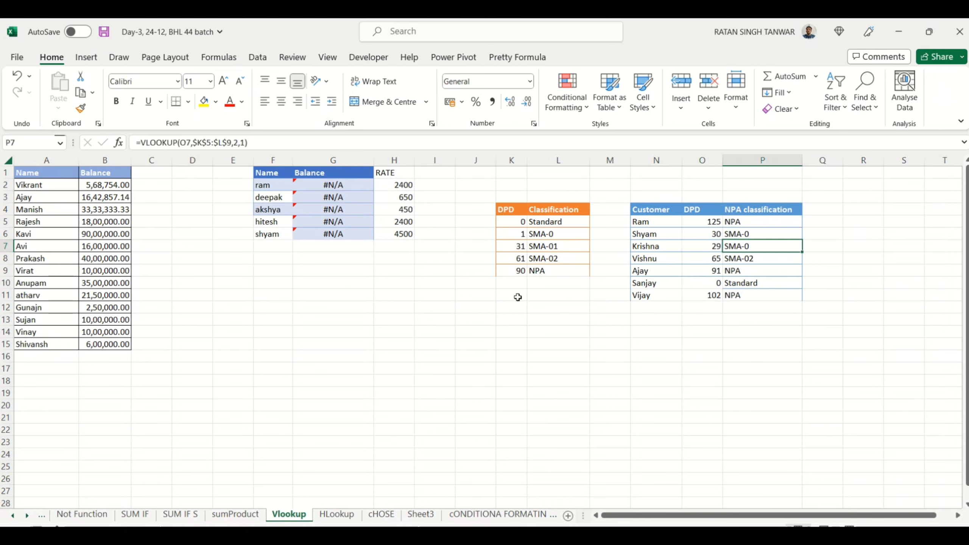
# Compare the third customer's DPD with the SMA-0 and SMA-01 rows in K6:L7 of the classification table
pyautogui.press('Left')
pyautogui.press('Left')
pyautogui.press('Left')
pyautogui.press('Left')
pyautogui.press('Left')
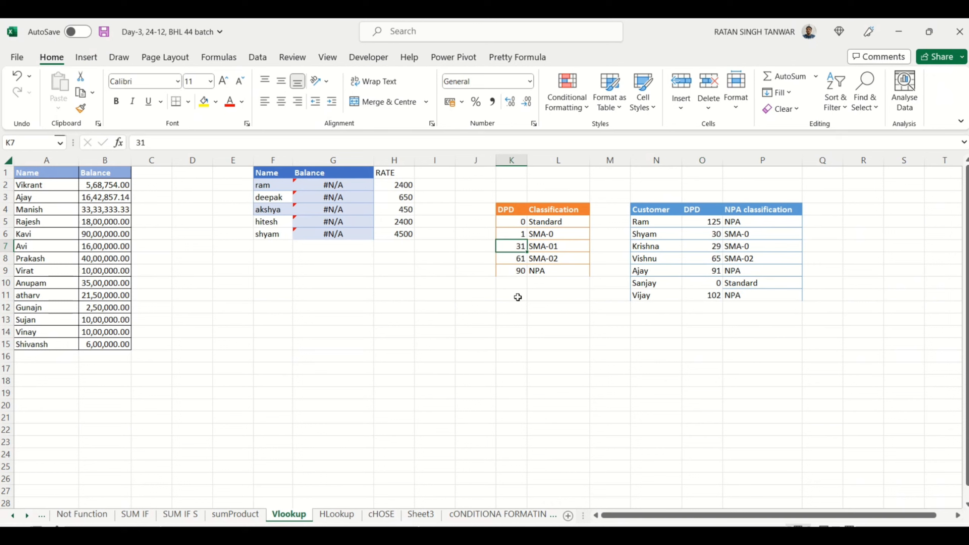
pyautogui.press('Up')
pyautogui.hotkey('shift', 'Down')
pyautogui.hotkey('shift', 'Right')
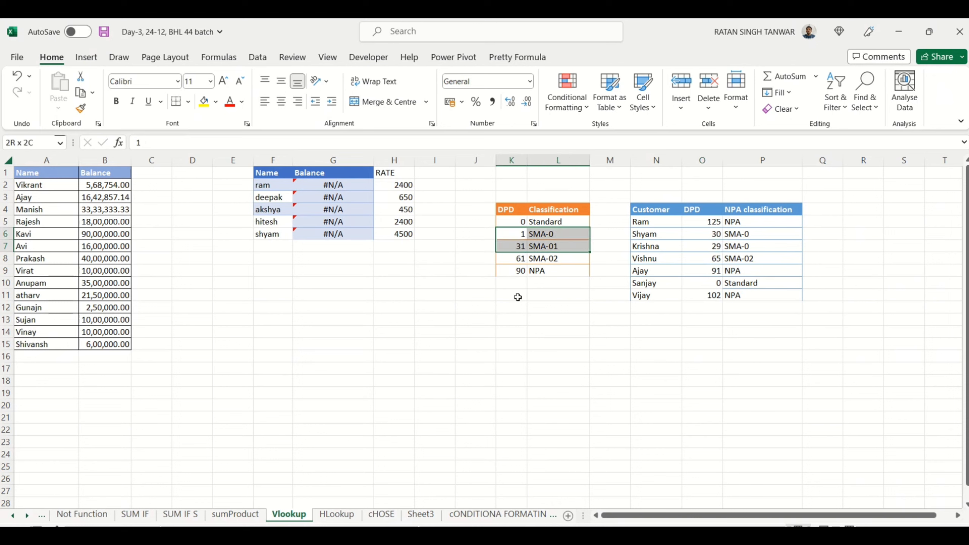
# Review the DPDs and NPA classifications of the second to fourth customers in O6:P8
pyautogui.press('Right')
pyautogui.press('Right')
pyautogui.press('Right')
pyautogui.press('Right')
pyautogui.press('Right')
pyautogui.press('Left')
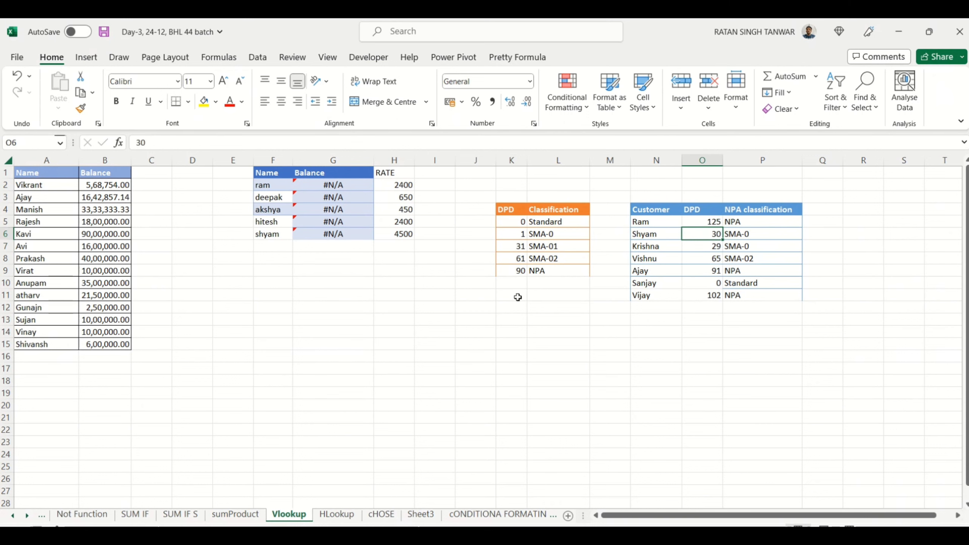
pyautogui.hotkey('shift', 'Down')
pyautogui.hotkey('shift', 'Right')
pyautogui.hotkey('shift', 'Down')
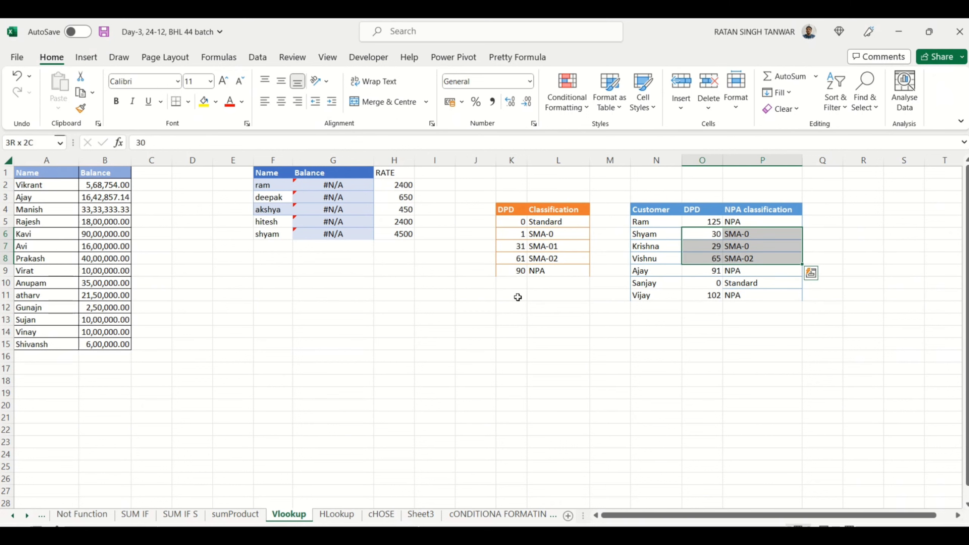
# Set the third customer's DPD in O7 to 35 and check the classification in P7
pyautogui.press('Left')
pyautogui.press('Left')
pyautogui.press('Right')
pyautogui.press('Right')
pyautogui.press('Down')
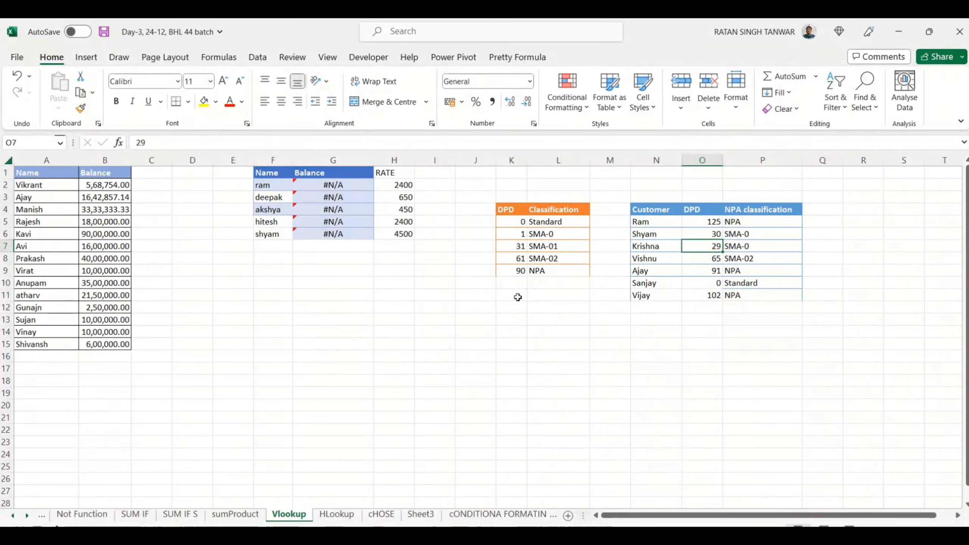
pyautogui.write('6')
pyautogui.press('BackSpace')
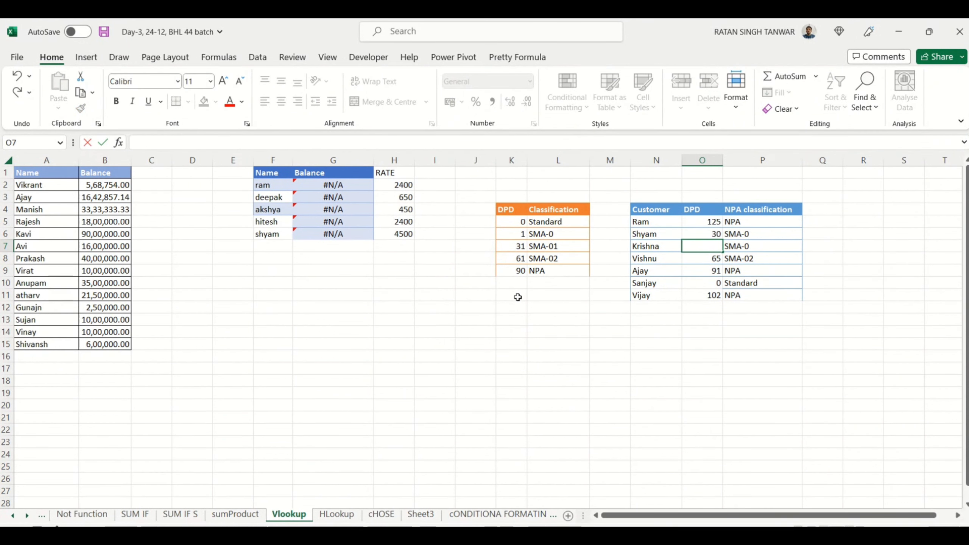
pyautogui.write('35')
pyautogui.press('Return')
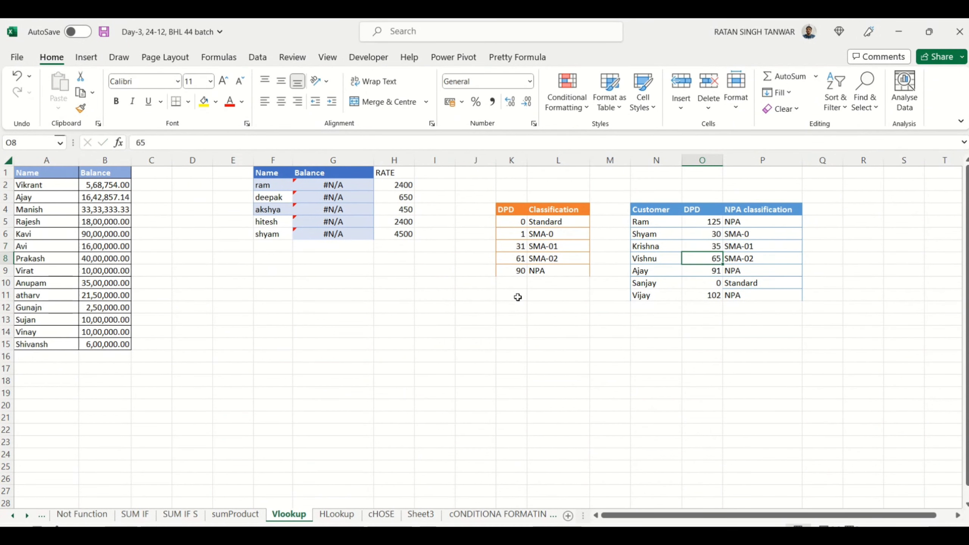
pyautogui.press('Up')
pyautogui.press('Right')
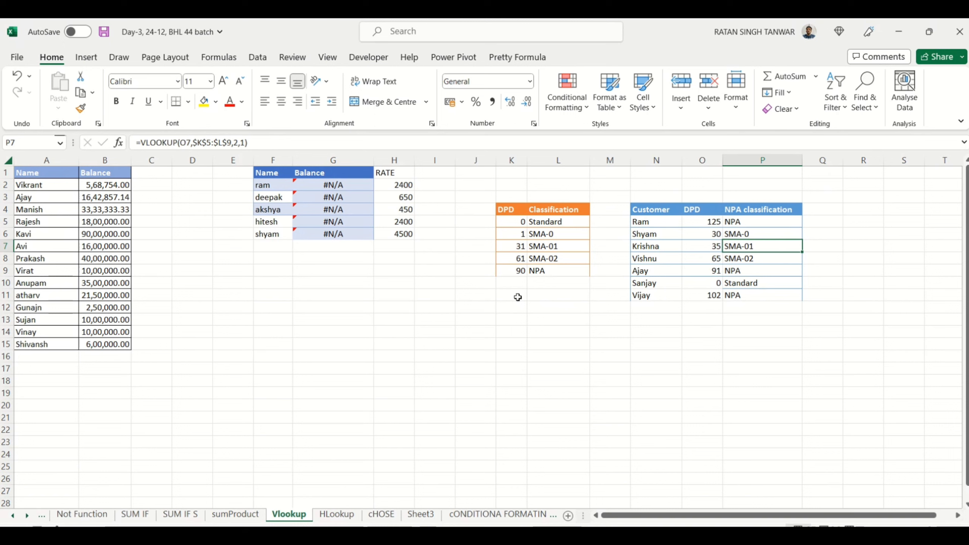
# Check the SMA-01 threshold in K7 against the third customer's DPD and classification in row 7
pyautogui.press('Left')
pyautogui.press('Left')
pyautogui.press('Left')
pyautogui.press('Left')
pyautogui.press('Left')
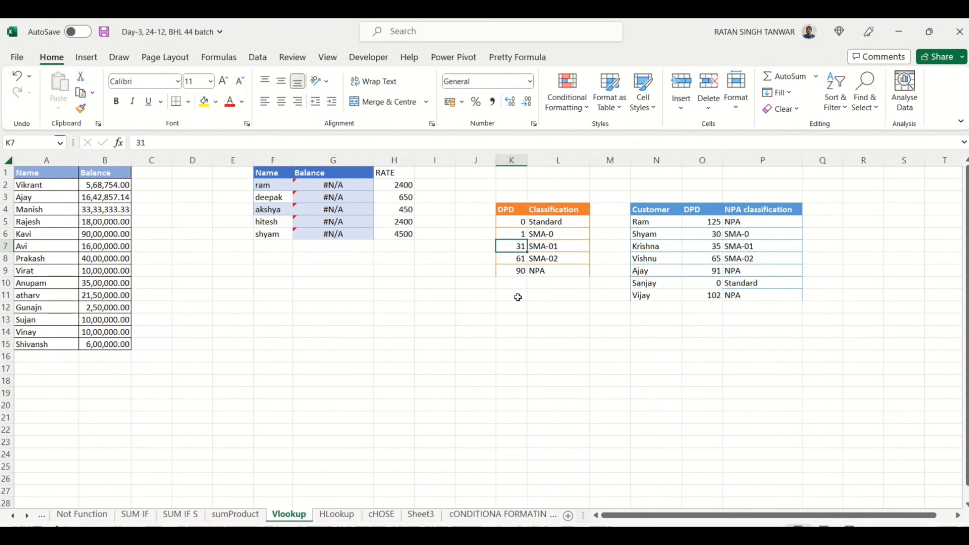
pyautogui.press('Right')
pyautogui.press('Right')
pyautogui.press('Right')
pyautogui.press('Right')
pyautogui.press('Right')
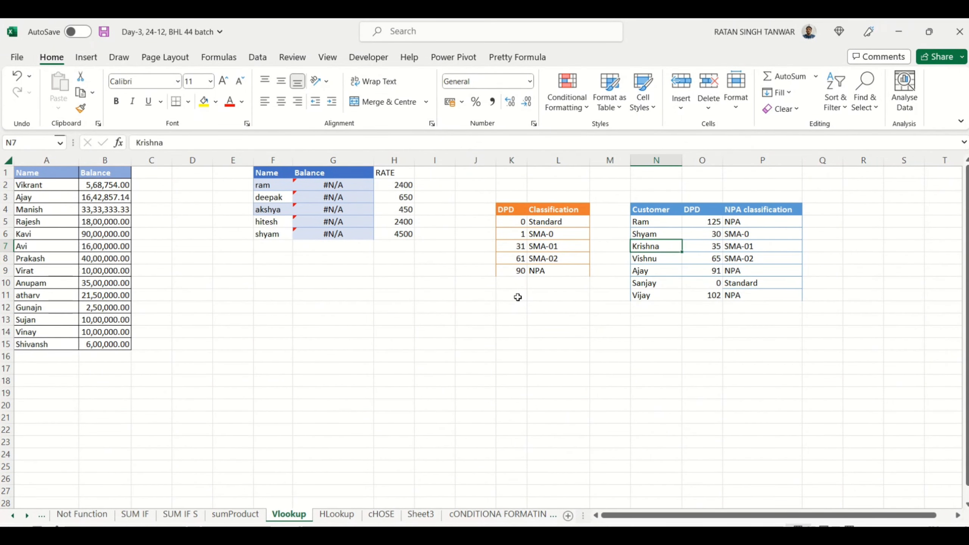
# Examine the approximate-match VLOOKUP formulas in P7 and P8, including the range_lookup argument, leaving both formulas intact
pyautogui.press('F2')
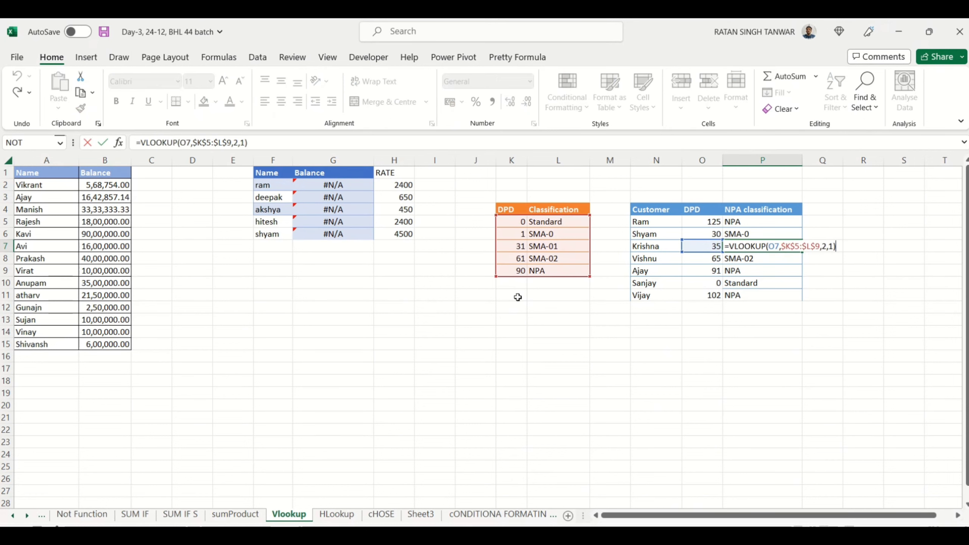
pyautogui.press('Left')
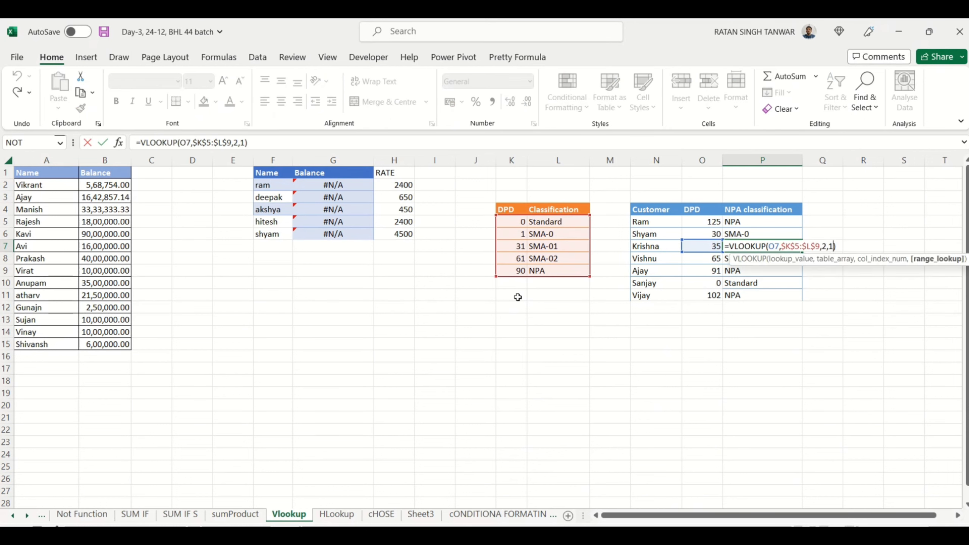
pyautogui.press('Return')
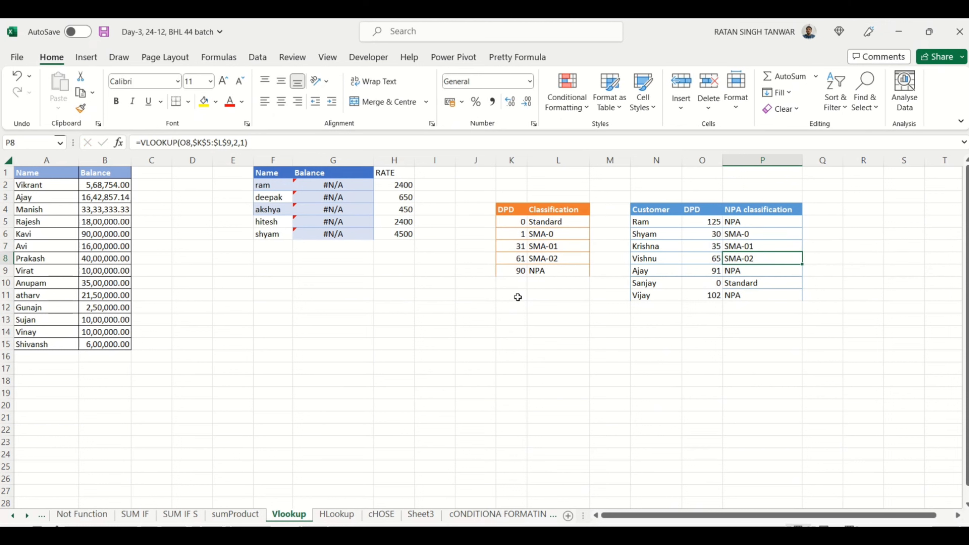
pyautogui.press('F2')
pyautogui.write('.')
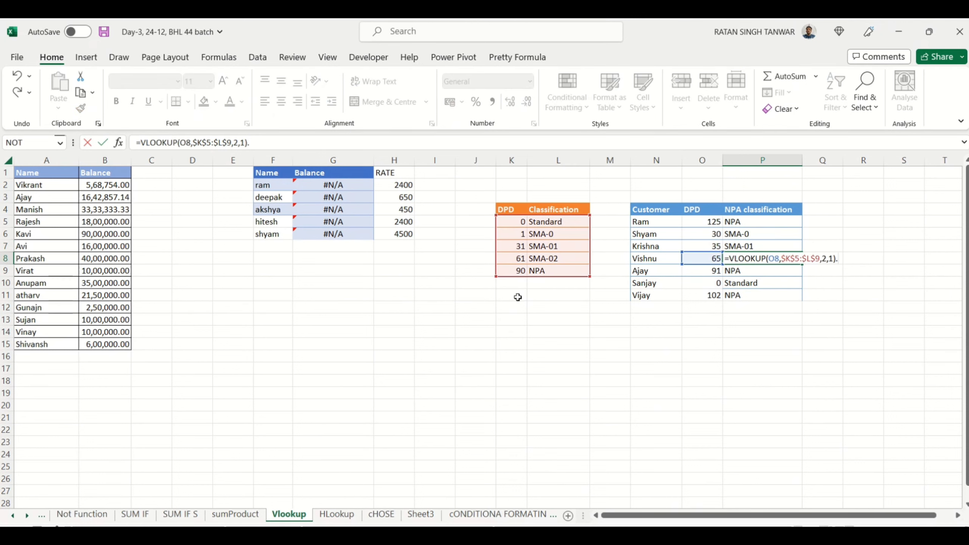
pyautogui.press('Return')
pyautogui.press('Return')
pyautogui.press('Escape')
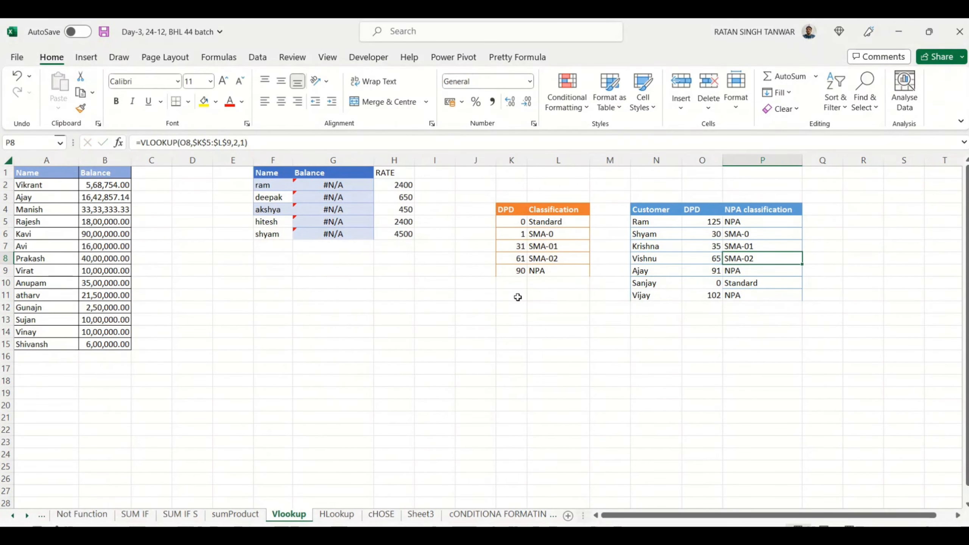
pyautogui.press('F2')
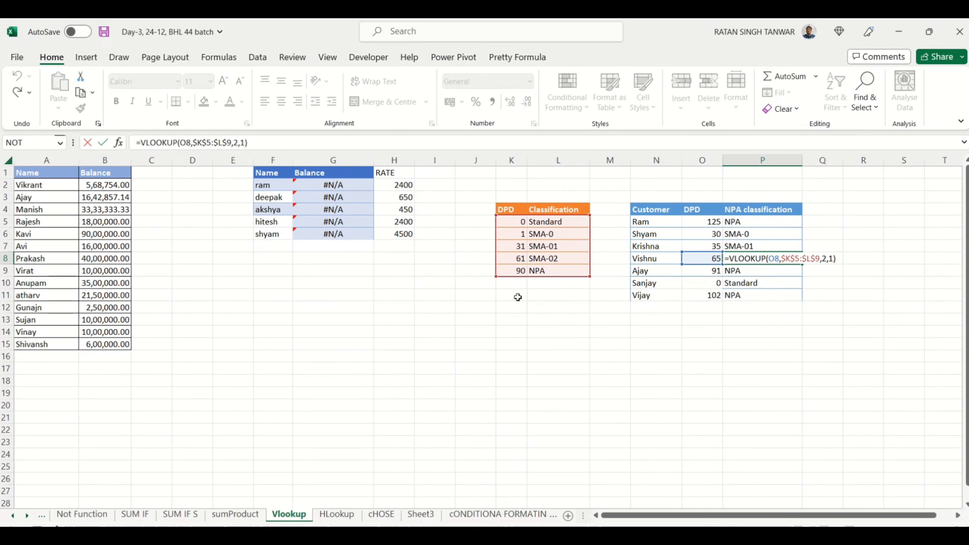
pyautogui.press('Return')
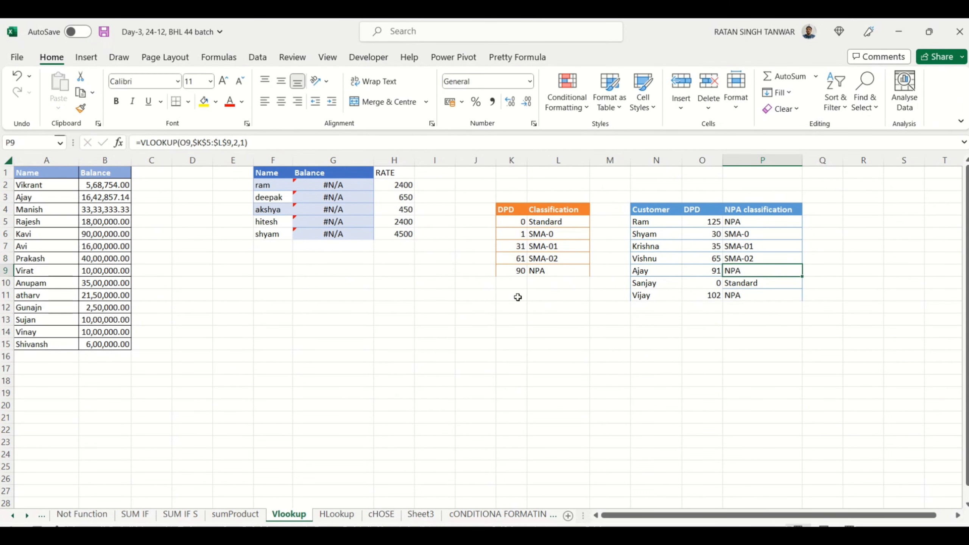
# Review the last two customers' DPDs in O10 and O11, and the approximate-match VLOOKUP in P11
pyautogui.press('Left')
pyautogui.press('Down')
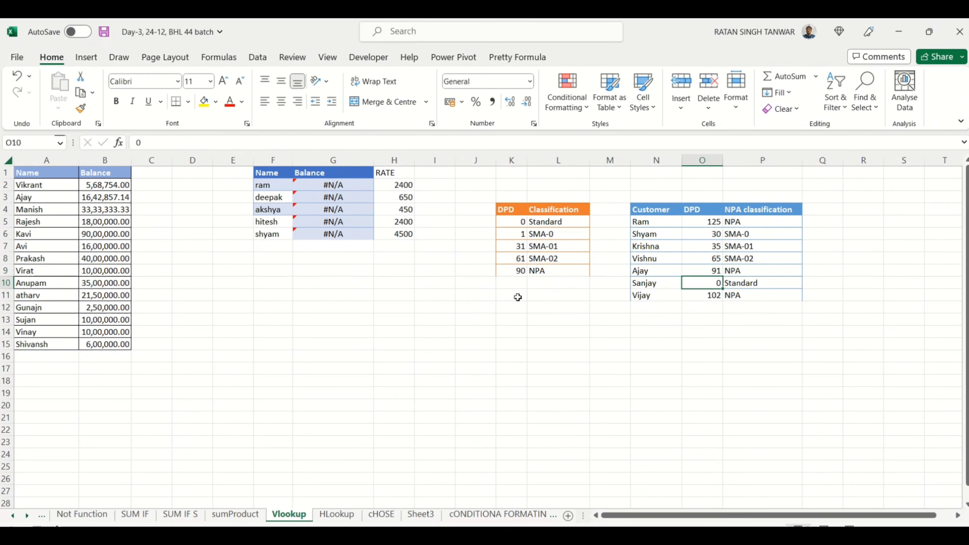
pyautogui.press('Down')
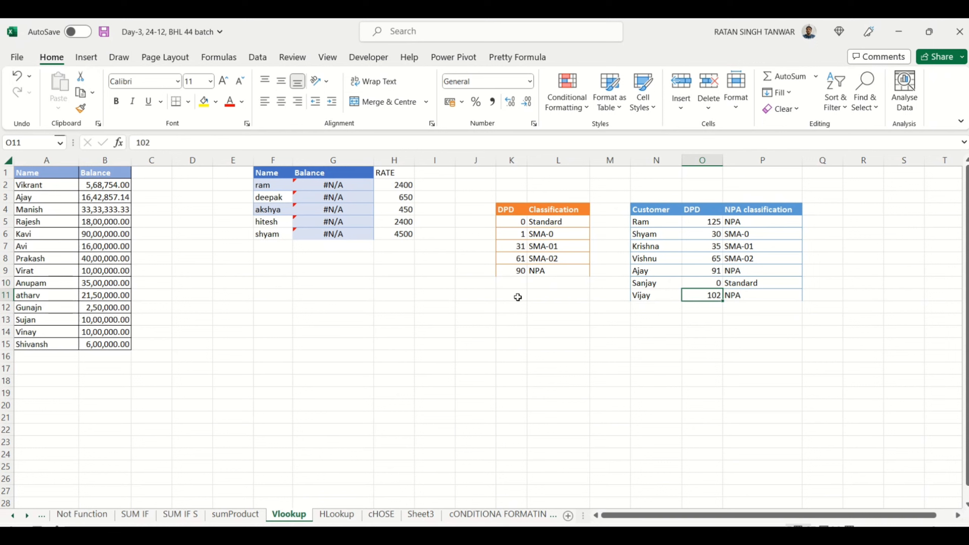
pyautogui.press('Down')
pyautogui.press('Up')
pyautogui.press('Right')
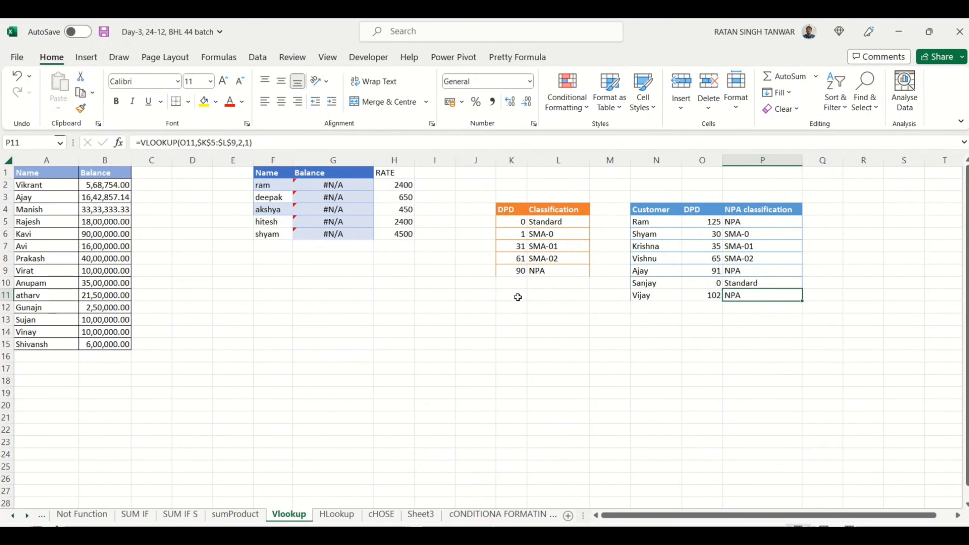
# Review the Customer column up to its header in N4 and the SMA-0 classification in L6
pyautogui.press('Left')
pyautogui.press('Left')
pyautogui.press('Up')
pyautogui.press('Up')
pyautogui.press('Up')
pyautogui.press('Up')
pyautogui.press('Up')
pyautogui.press('Up')
pyautogui.press('Up')
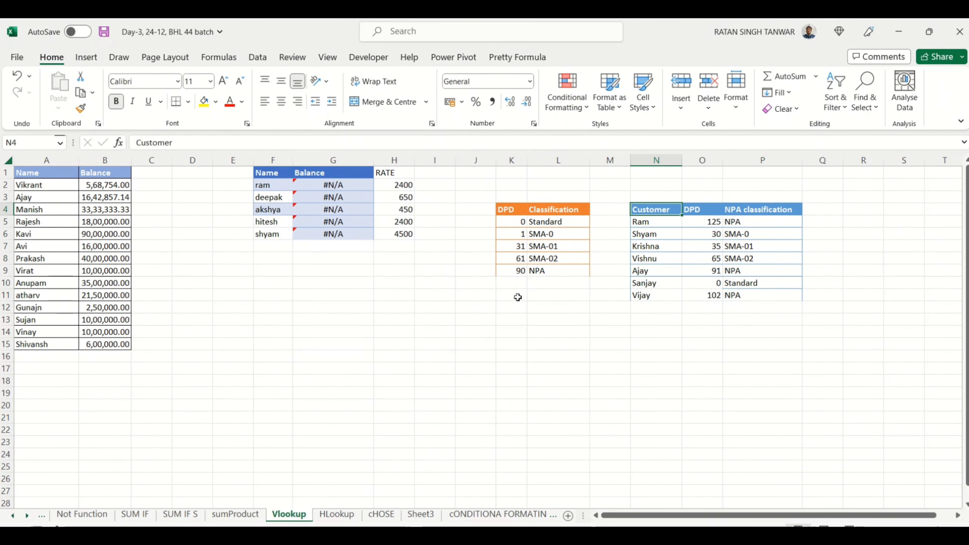
pyautogui.press('Down')
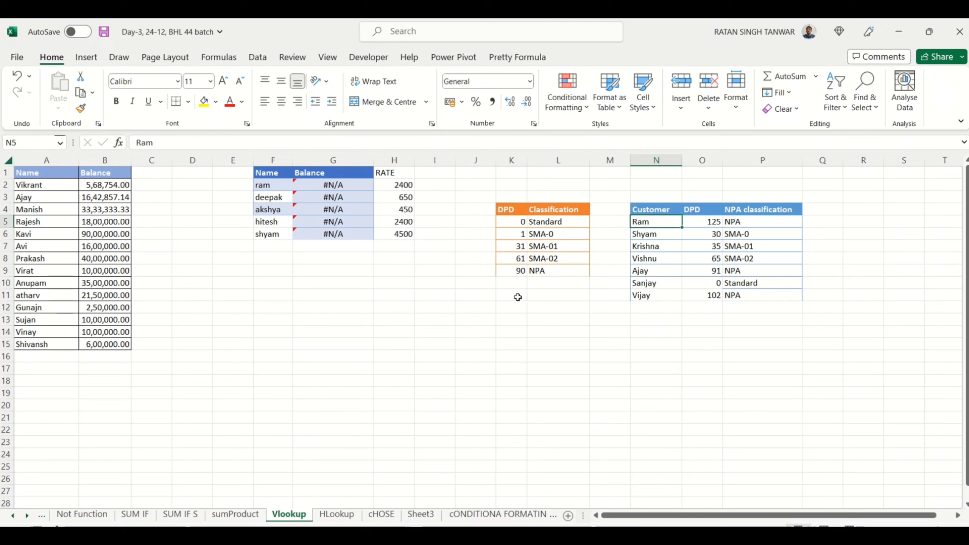
pyautogui.press('Down')
pyautogui.press('Left')
pyautogui.press('Left')
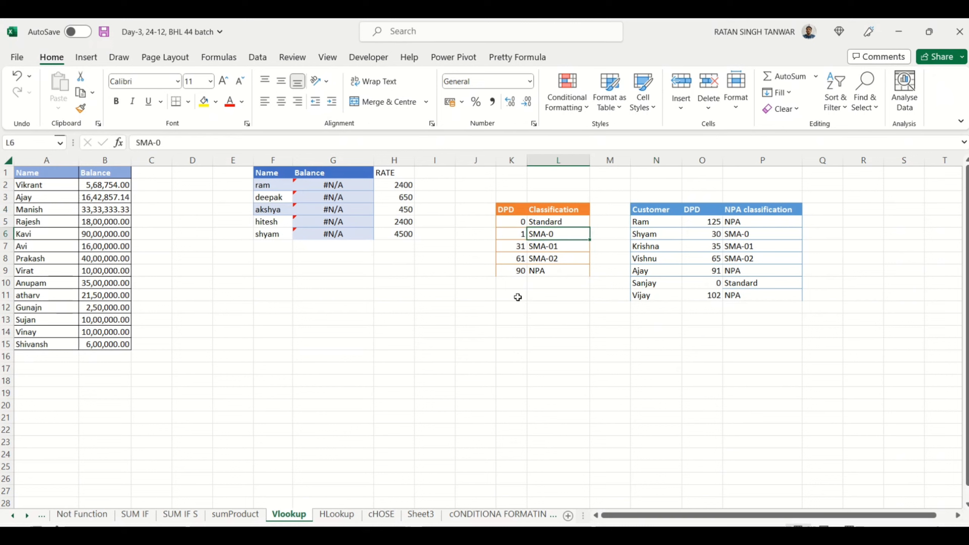
# Look back over the exact-match lookup table and the DPD table, and return to the first name in A2
pyautogui.press('Left')
pyautogui.press('Left')
pyautogui.press('Left')
pyautogui.press('Left')
pyautogui.press('Left')
pyautogui.press('Left')
pyautogui.press('Right')
pyautogui.press('Right')
pyautogui.press('Right')
pyautogui.press('Right')
pyautogui.press('Right')
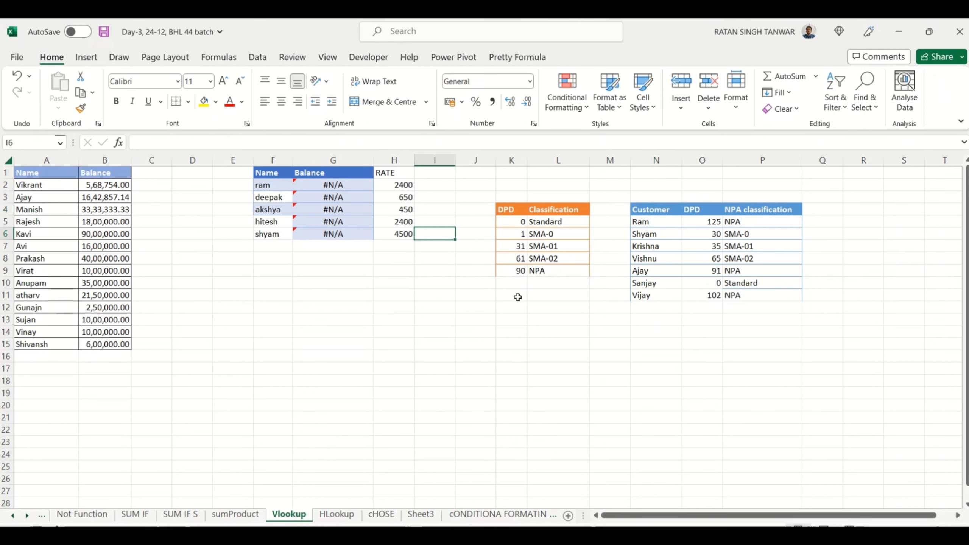
pyautogui.press('Up')
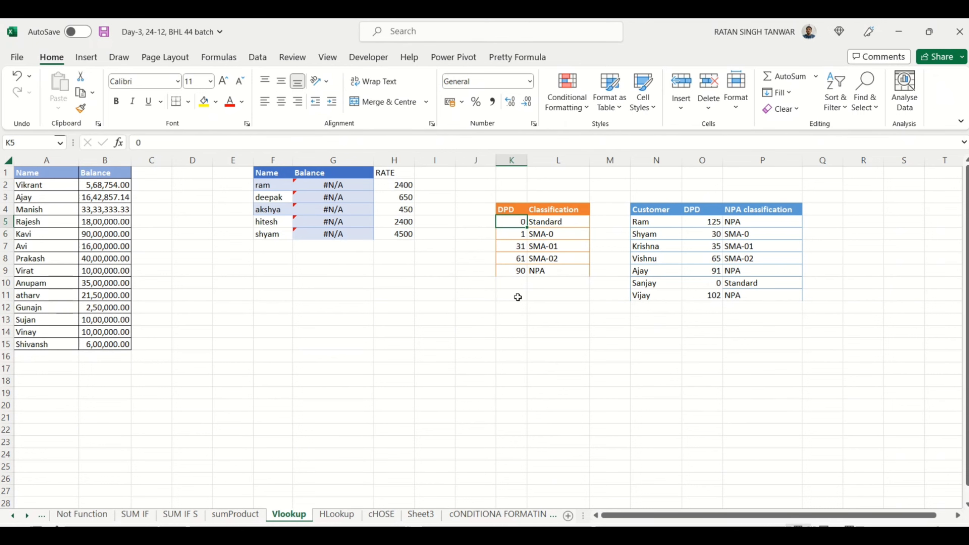
pyautogui.press('Left')
pyautogui.press('Left')
pyautogui.press('Left')
pyautogui.press('Left')
pyautogui.press('Left')
pyautogui.press('Left')
pyautogui.press('Left')
pyautogui.press('Left')
pyautogui.press('Left')
pyautogui.press('Left')
pyautogui.press('Up')
pyautogui.press('Up')
pyautogui.press('Up')
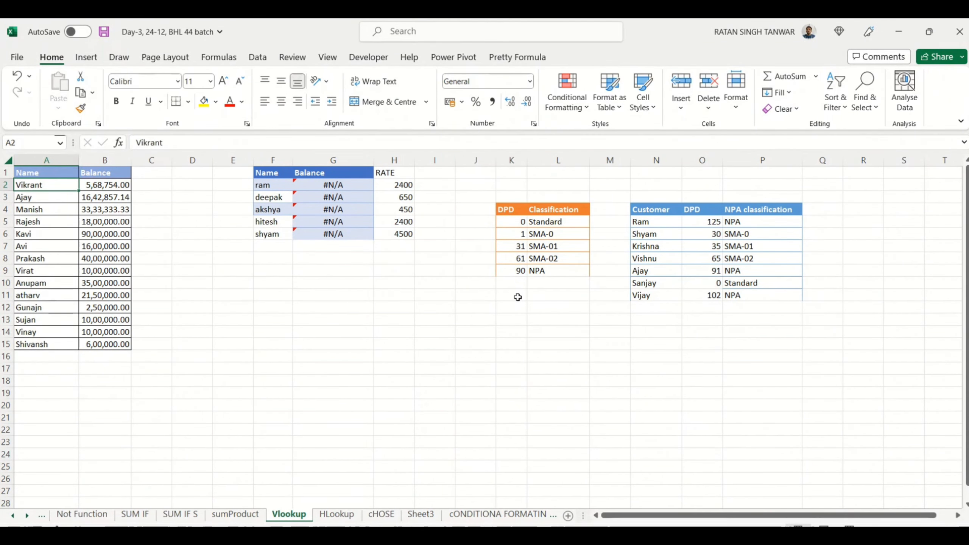
# Select the Name and Balance data in A2:B15 to review the exact-match lookup table, ending on the header in A1
pyautogui.hotkey('shift', 'Right')
pyautogui.hotkey('shift', 'Left')
pyautogui.hotkey('shift', 'Right')
pyautogui.hotkey('shift', 'Down')
pyautogui.hotkey('shift', 'Down')
pyautogui.hotkey('shift', 'Down')
pyautogui.hotkey('shift', 'Down')
pyautogui.hotkey('shift', 'Down')
pyautogui.hotkey('shift', 'Down')
pyautogui.hotkey('shift', 'Down')
pyautogui.hotkey('shift', 'Down')
pyautogui.hotkey('shift', 'Down')
pyautogui.hotkey('shift', 'Down')
pyautogui.hotkey('shift', 'Down')
pyautogui.hotkey('shift', 'Down')
pyautogui.hotkey('shift', 'Down')
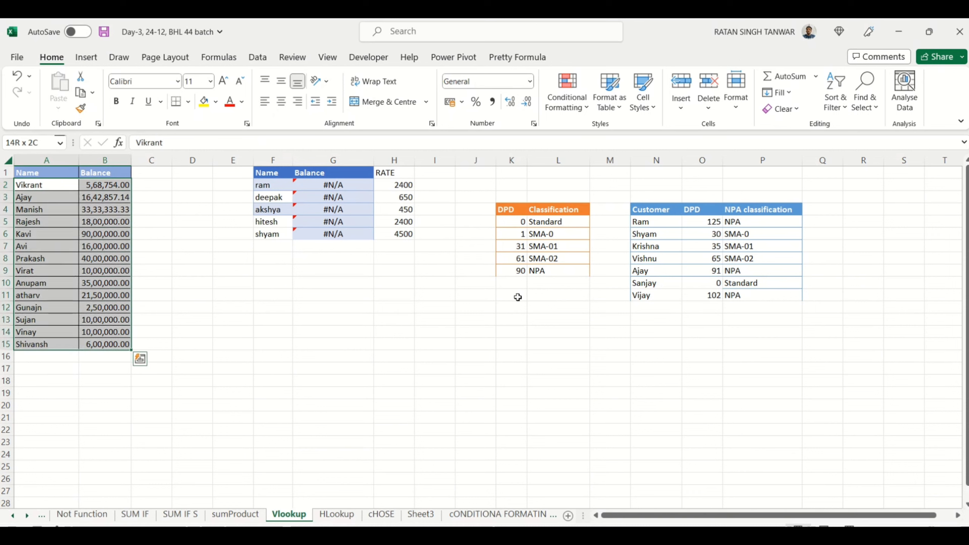
pyautogui.press('Up')
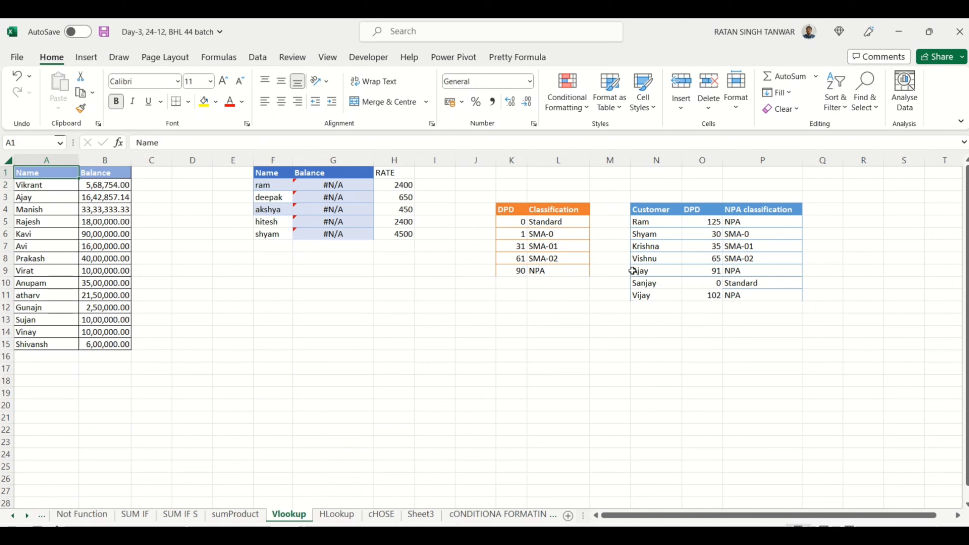
# Review the first customer's DPD in O5 against the DPD thresholds in K5:K9 and their classifications in L5:L9
pyautogui.click(711, 224)
pyautogui.press('F2')
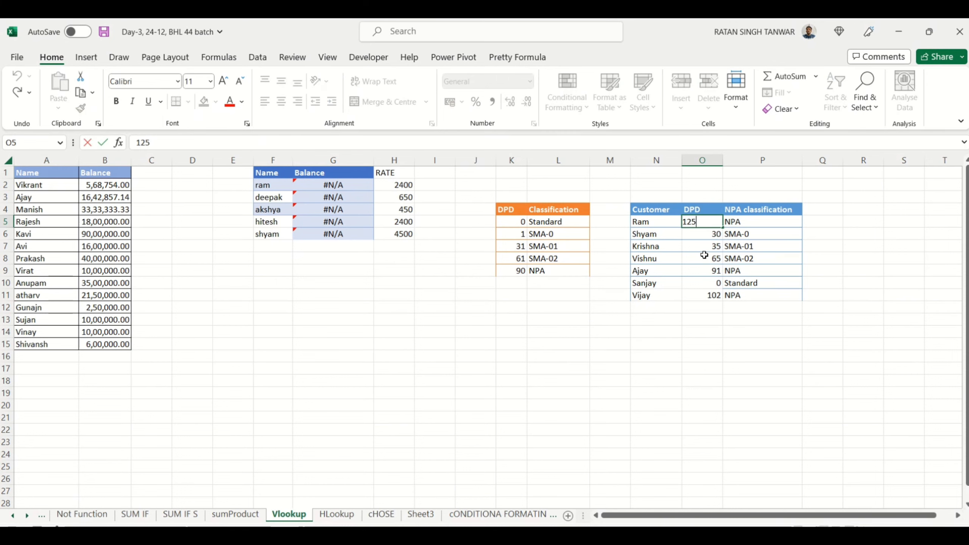
pyautogui.moveTo(516, 221); pyautogui.dragTo(514, 267)
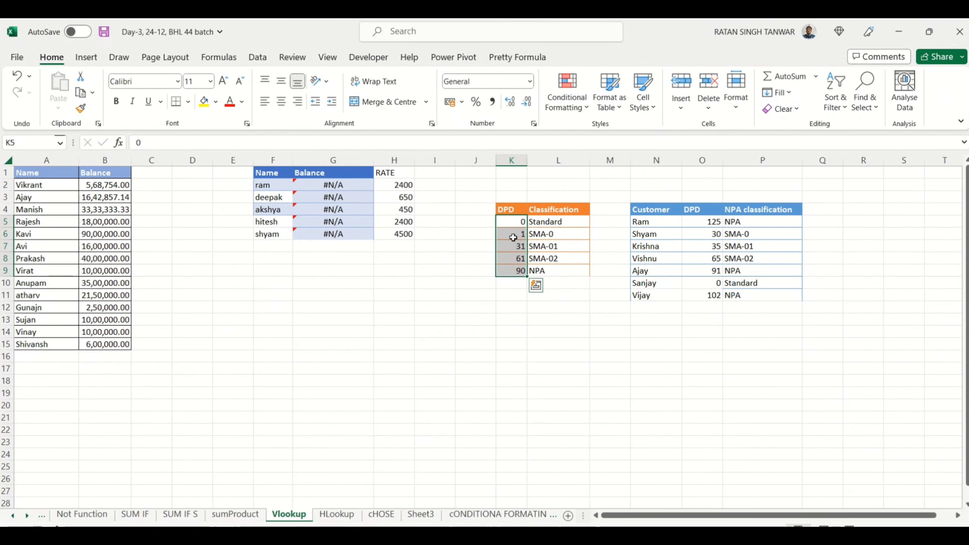
pyautogui.moveTo(515, 224); pyautogui.dragTo(524, 256)
pyautogui.moveTo(547, 223); pyautogui.dragTo(546, 274)
pyautogui.click(478, 283)
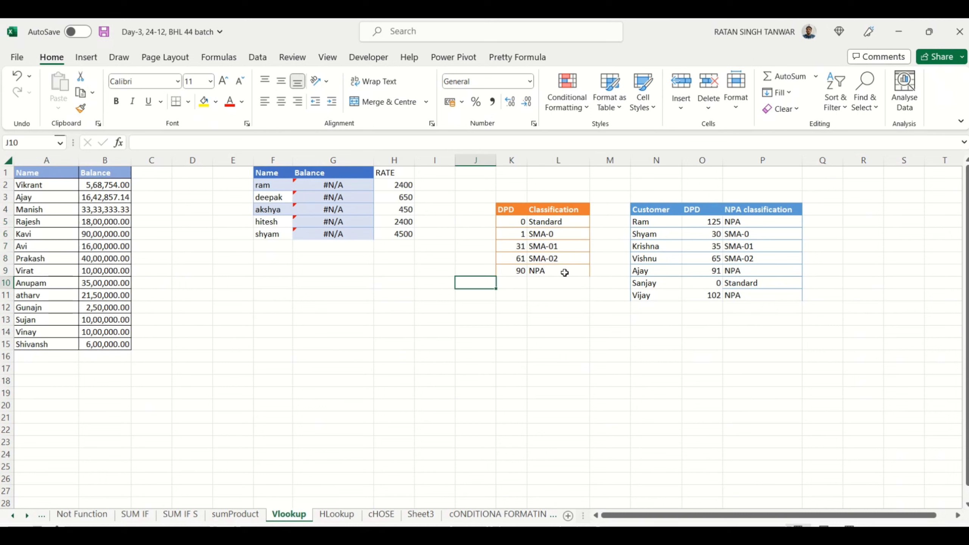
pyautogui.click(515, 223)
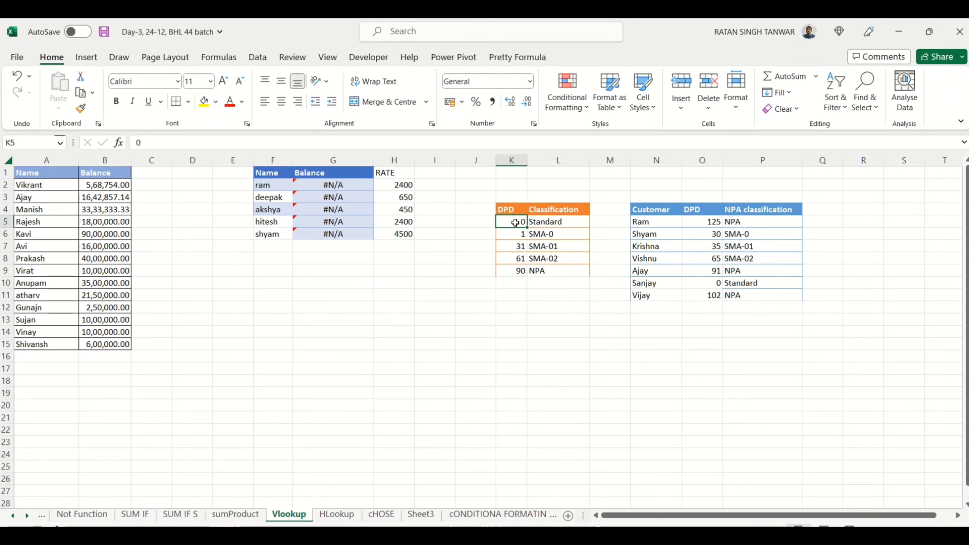
pyautogui.click(577, 284)
pyautogui.click(554, 333)
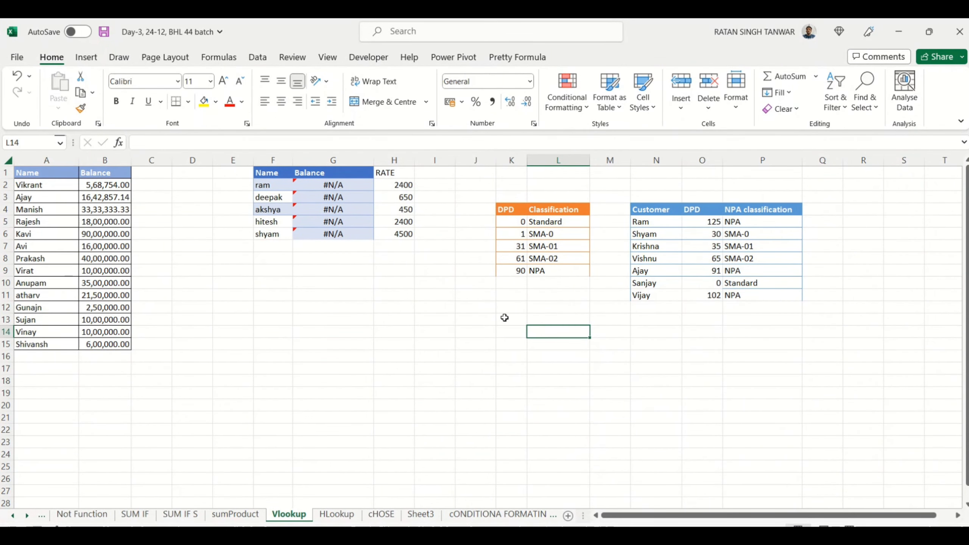
pyautogui.click(464, 281)
pyautogui.click(530, 308)
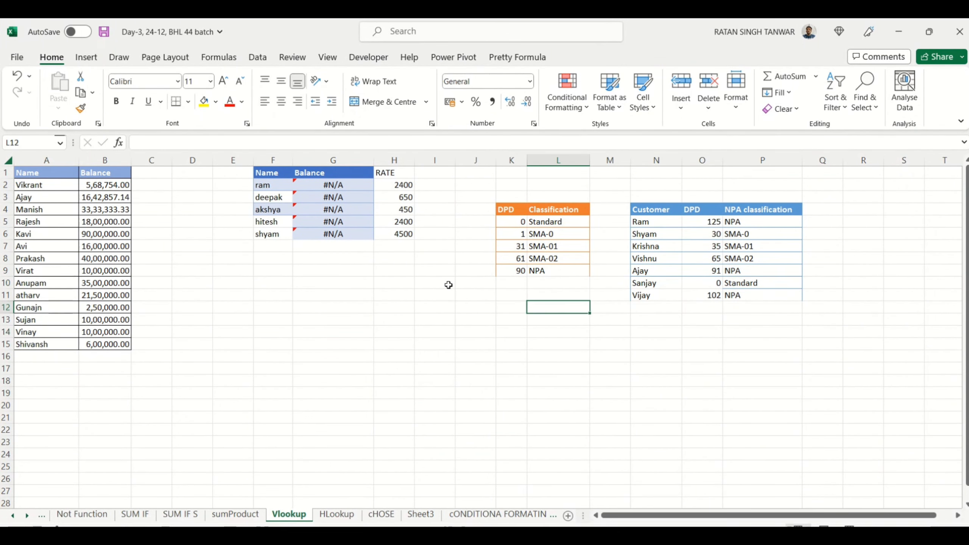
pyautogui.click(448, 283)
pyautogui.click(516, 316)
pyautogui.click(462, 283)
pyautogui.click(508, 343)
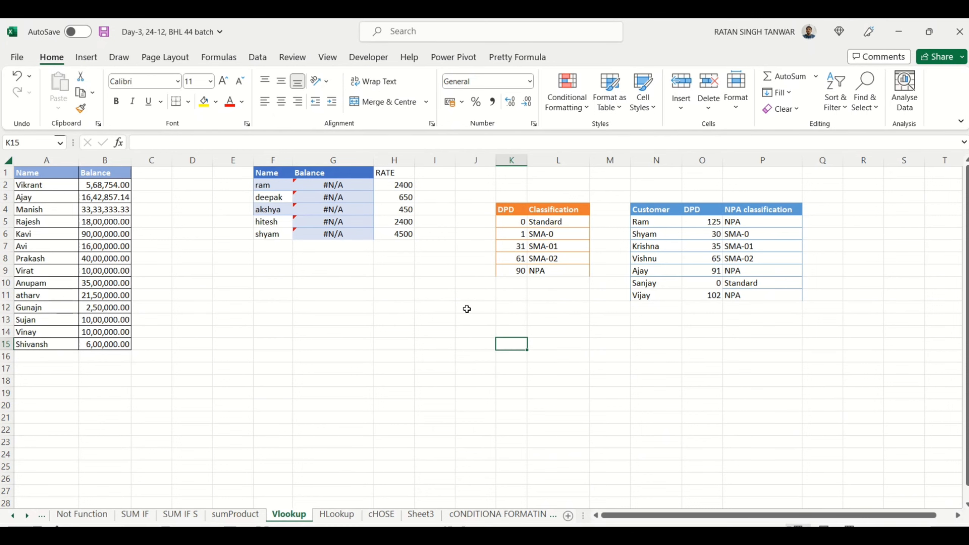
pyautogui.click(468, 309)
pyautogui.click(534, 368)
pyautogui.click(477, 319)
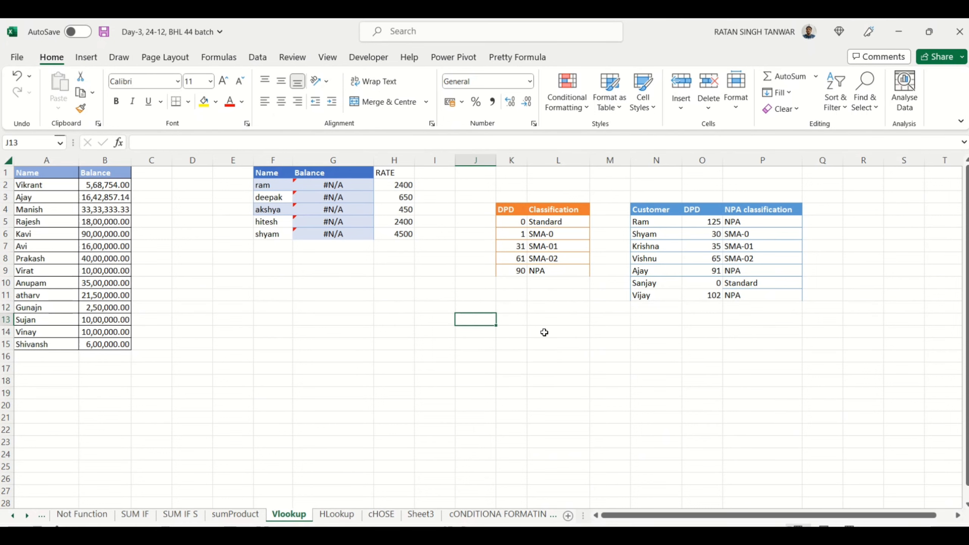